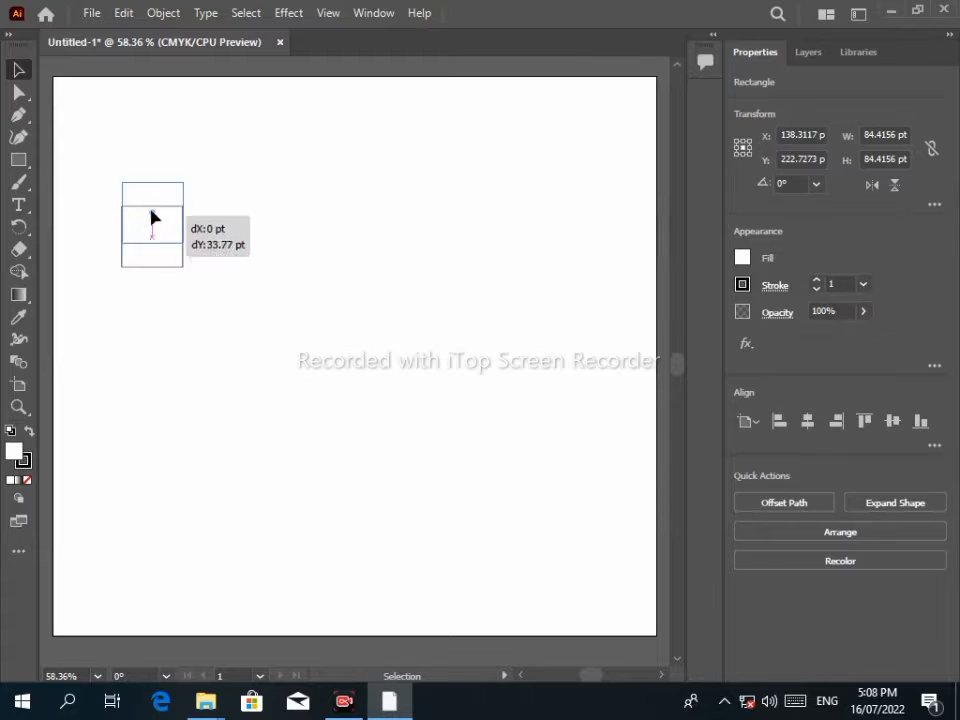
Duplicate the small square above itself, then draw a larger square below and a big square to the right.
click(19, 159)
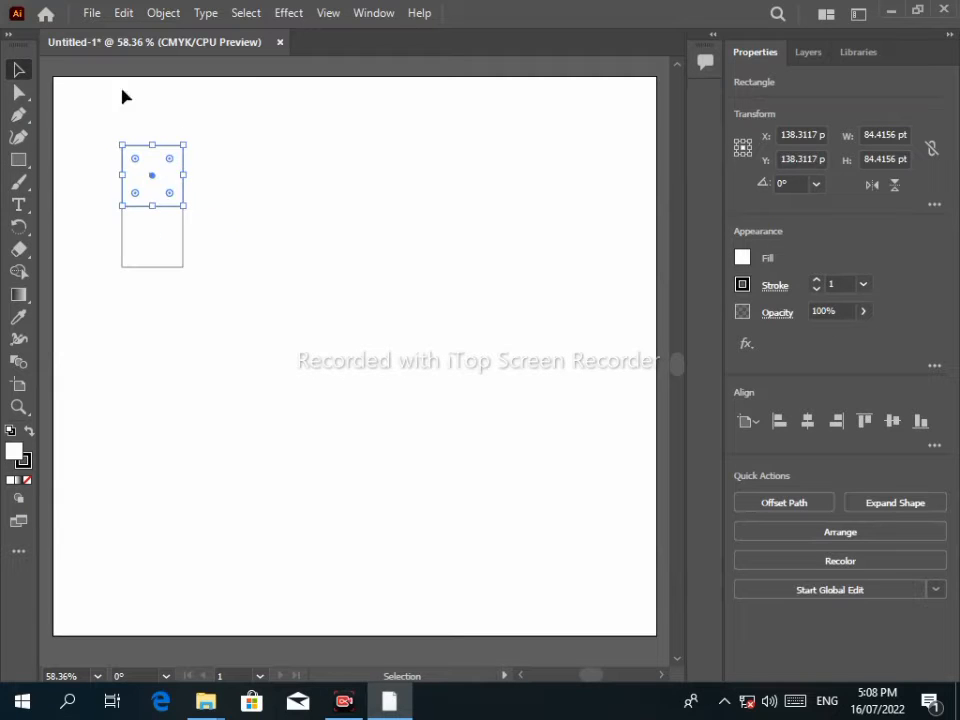
key(m)
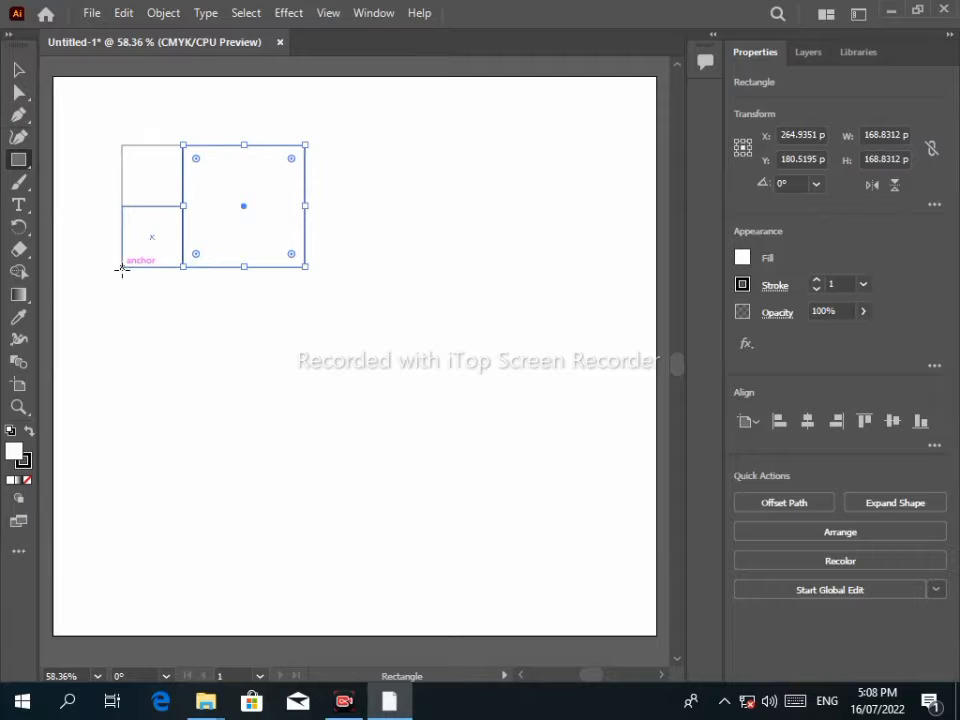
drag(122, 268, 303, 419)
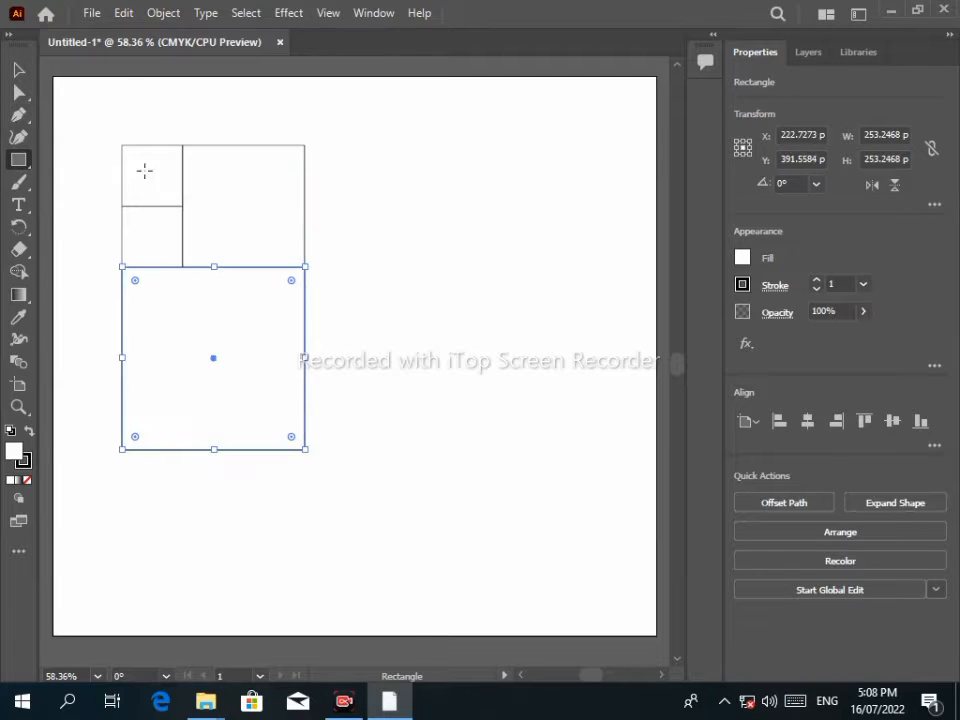
drag(305, 145, 610, 449)
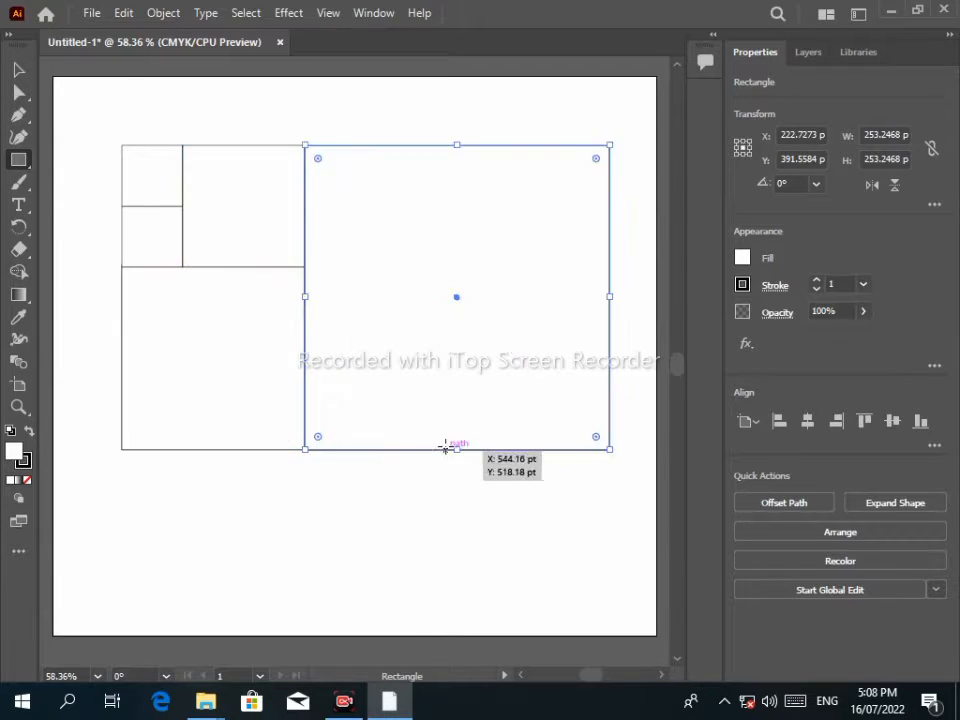
drag(18, 160, 90, 183)
key(ctrl+shift+a)
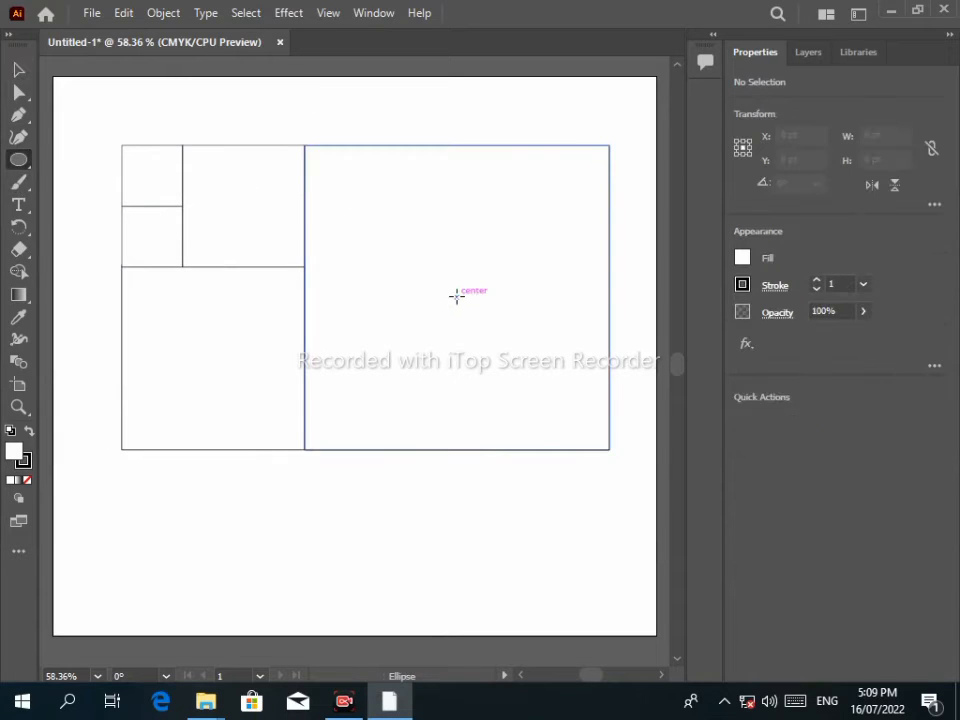
Draw circles in the big, lower-left, medium and small top-left squares, redoing the misshapen one.
drag(456, 296, 578, 450)
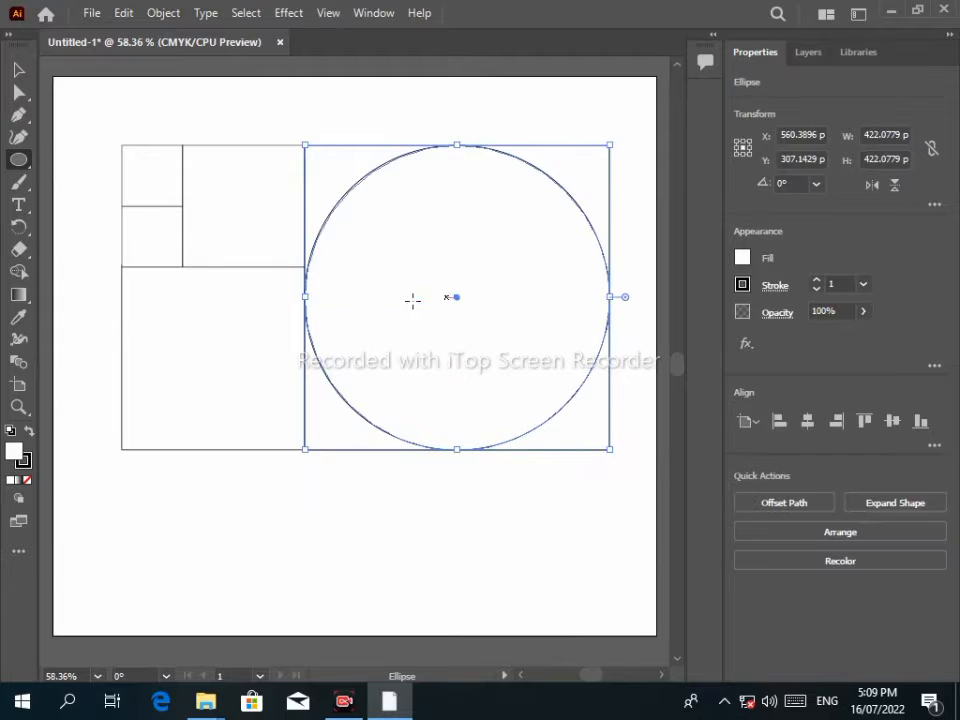
drag(205, 356, 268, 441)
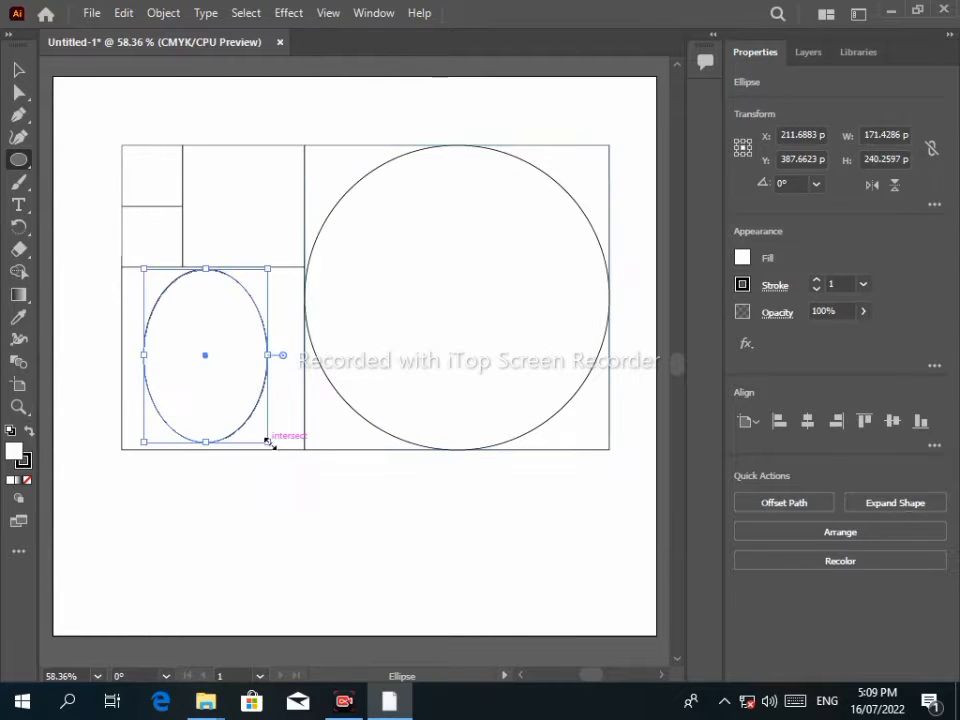
key(ctrl+z)
drag(212, 355, 303, 447)
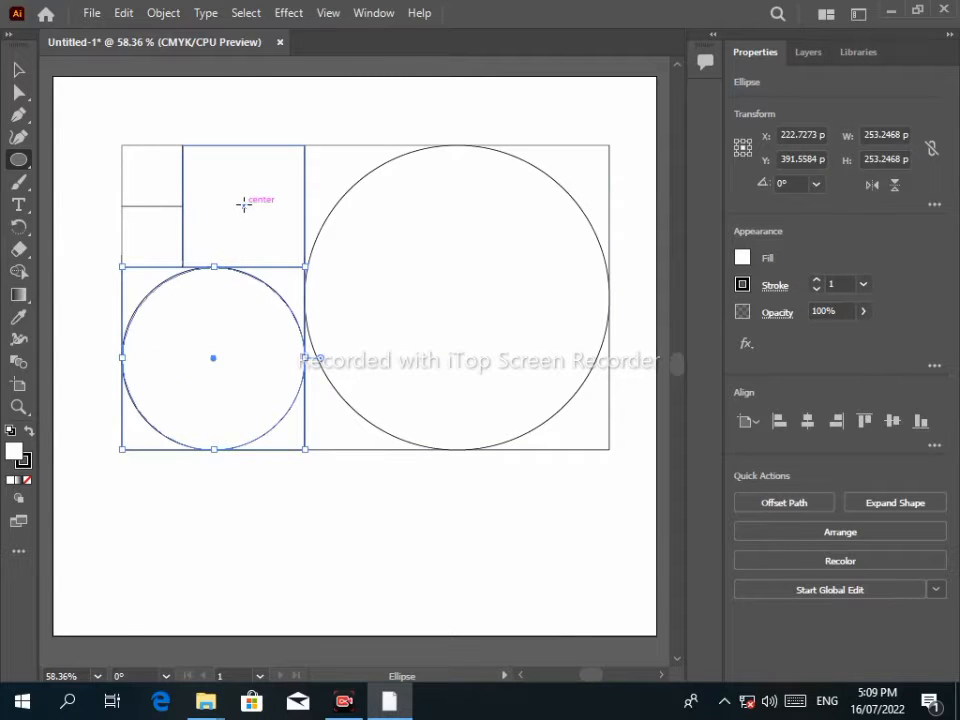
drag(245, 206, 295, 266)
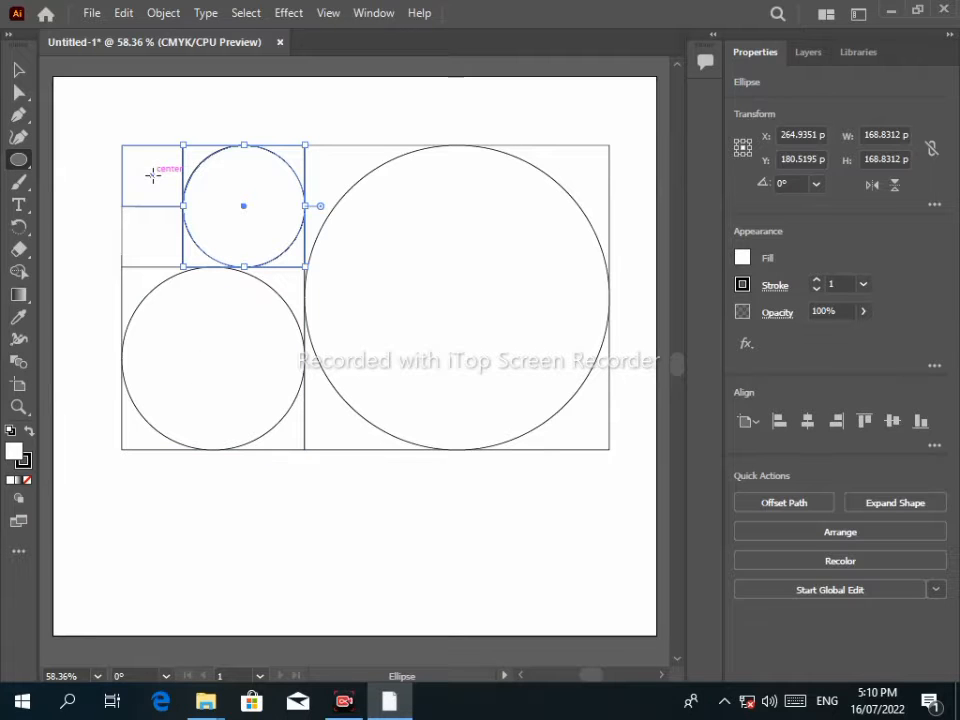
drag(152, 175, 183, 206)
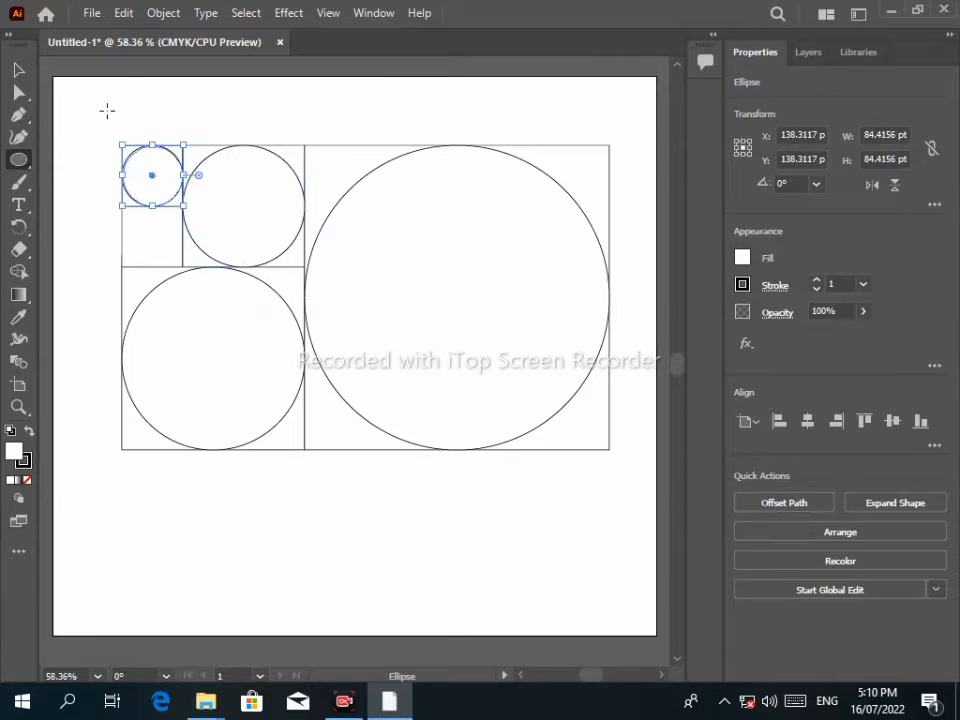
click(160, 111)
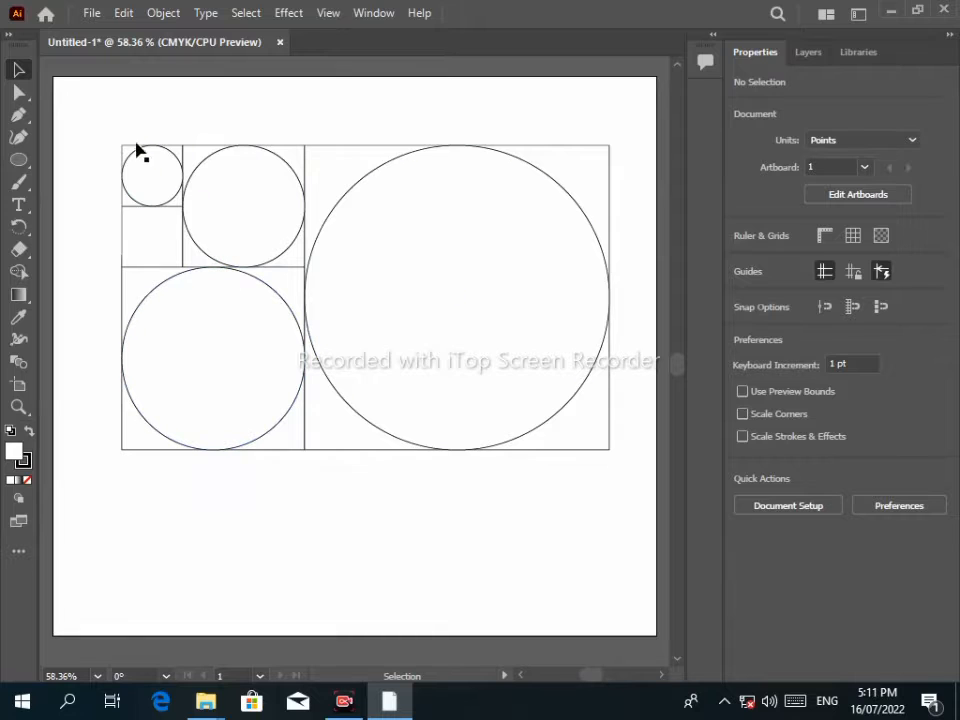
Align all four circles on their horizontal and vertical centres as concentric rings, then move them below the squares.
click(181, 190)
shift+click(274, 258)
shift+click(277, 293)
shift+click(326, 220)
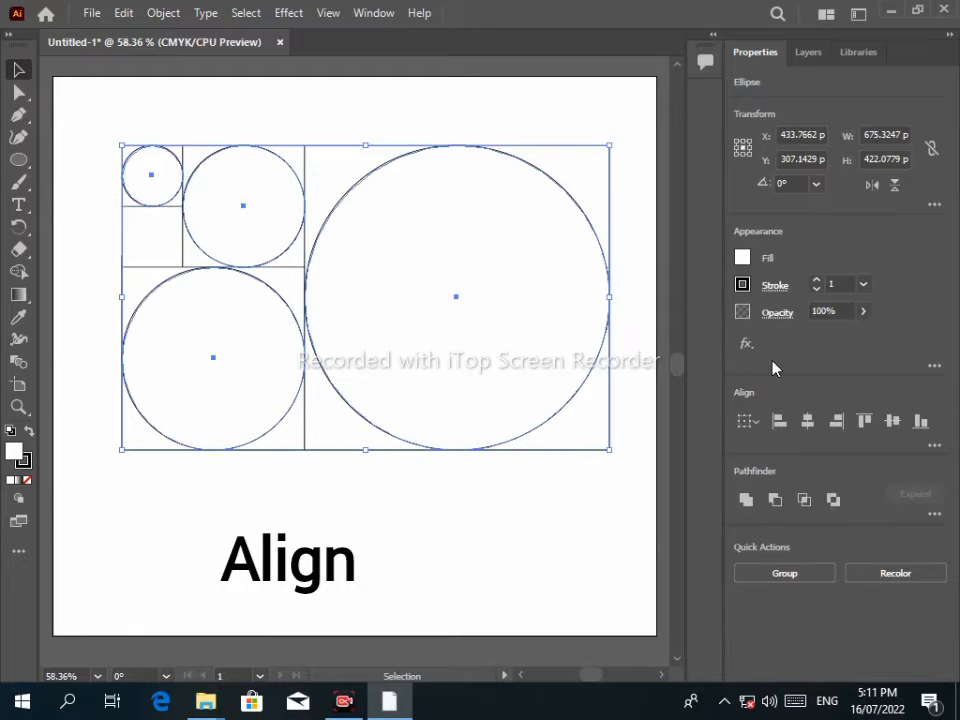
click(807, 421)
click(836, 422)
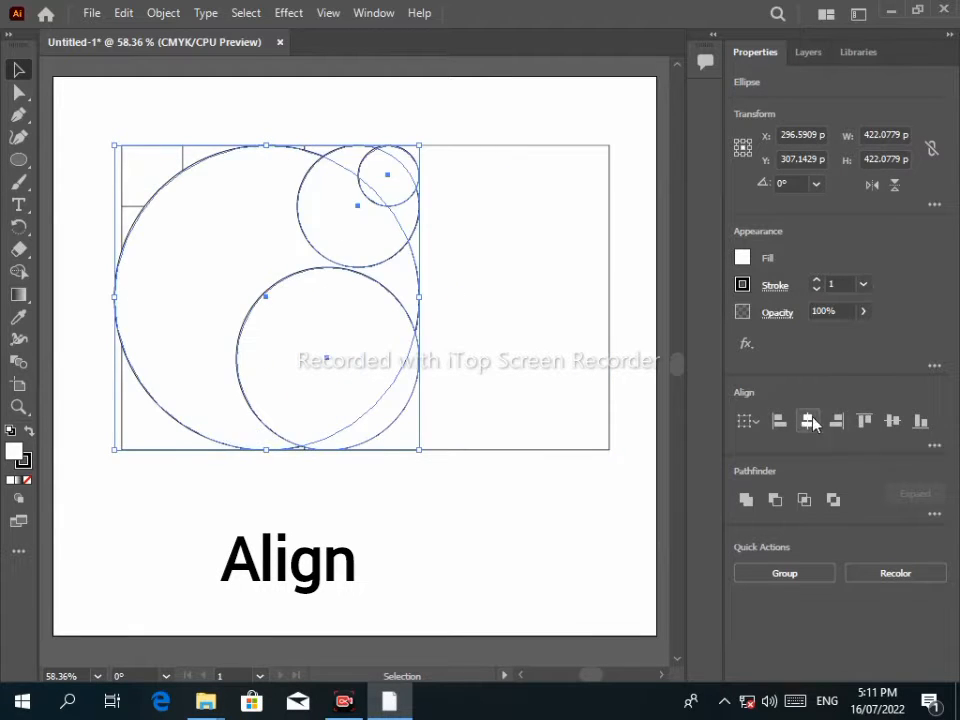
click(809, 421)
click(893, 421)
drag(342, 265, 424, 619)
Delete the guide squares and move the concentric circles to the artboard centre.
drag(615, 122, 107, 430)
key(Delete)
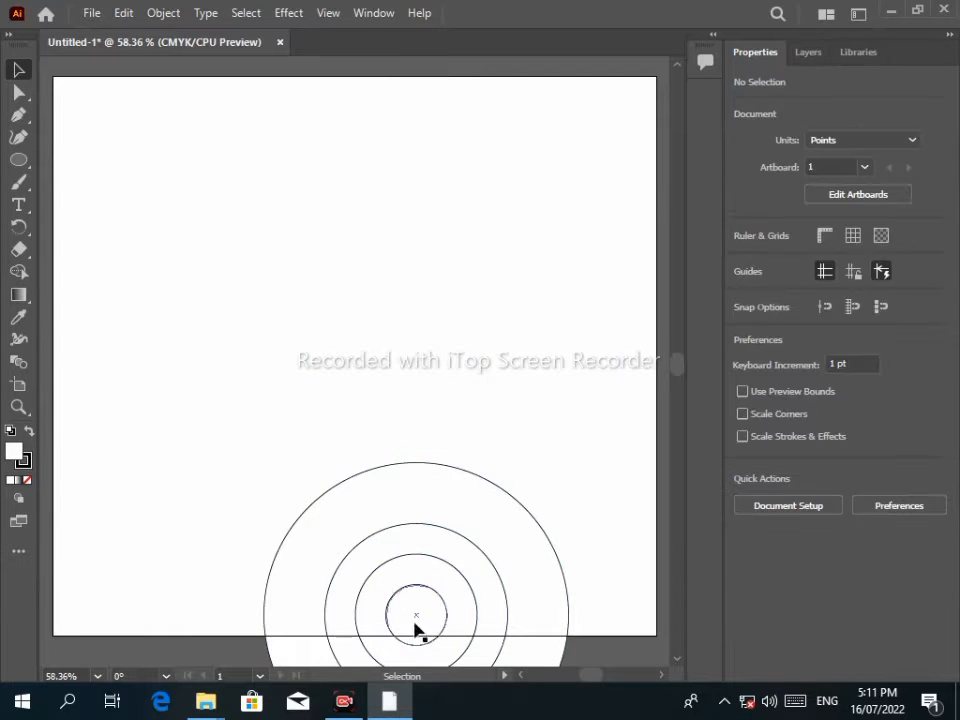
drag(516, 628, 517, 628)
drag(408, 594, 190, 200)
click(447, 398)
Move the two small circles to the top-left corner, keeping the two larger circles centred.
click(349, 321)
drag(271, 223, 543, 476)
drag(283, 151, 121, 235)
drag(205, 218, 90, 131)
drag(456, 463, 378, 310)
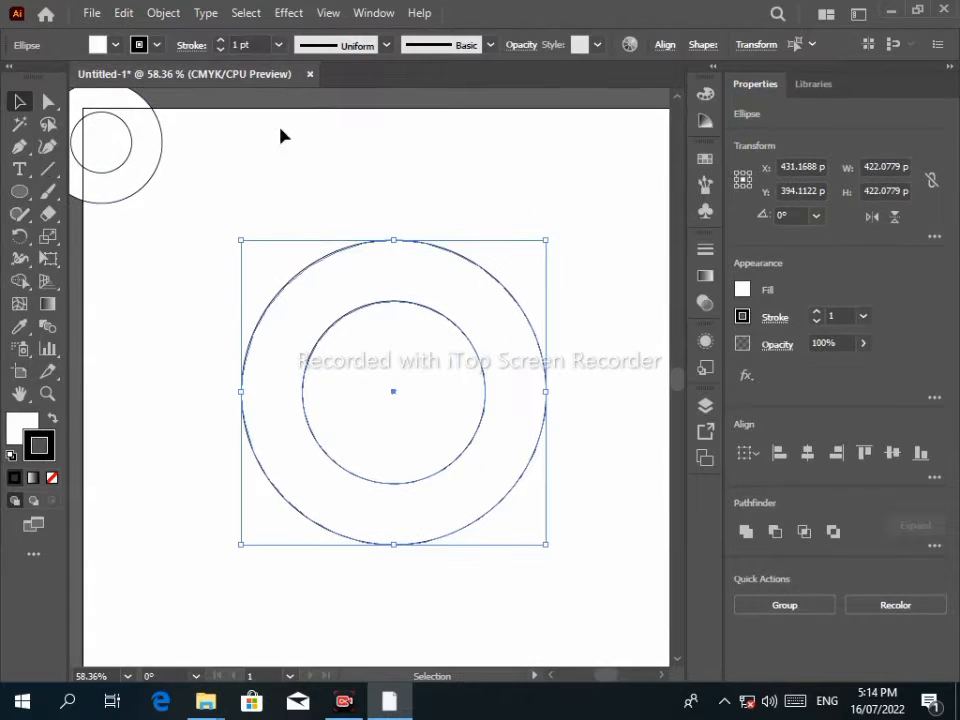
Give both centred circles a 5 pt stroke and no fill.
click(221, 40)
click(221, 40)
click(221, 40)
click(221, 40)
click(220, 40)
click(220, 48)
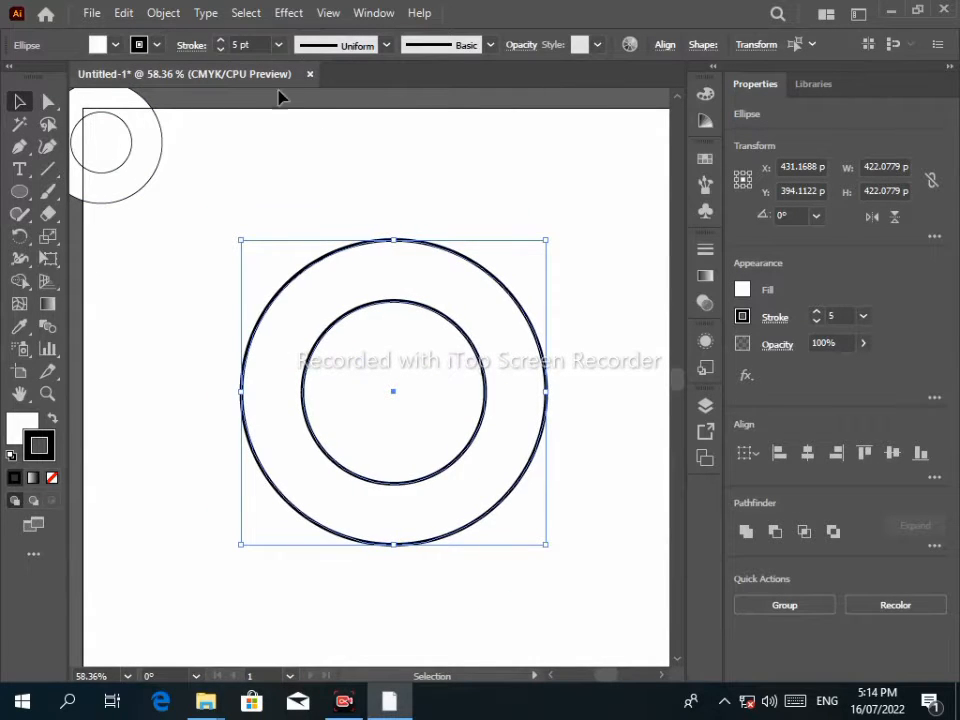
click(220, 40)
click(220, 41)
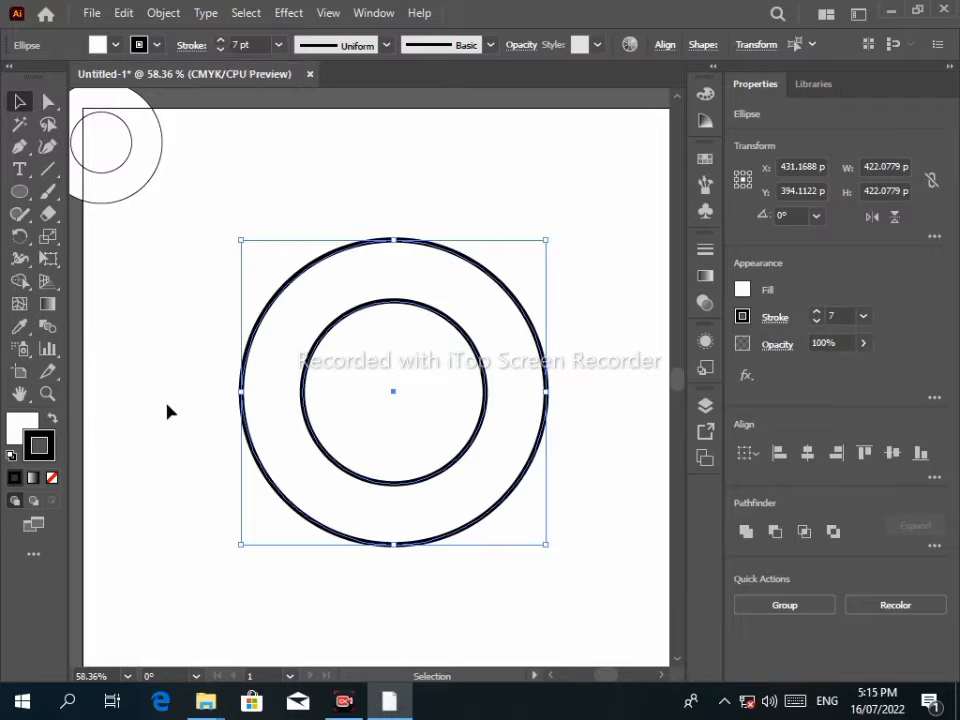
click(22, 428)
drag(240, 229, 564, 589)
click(220, 49)
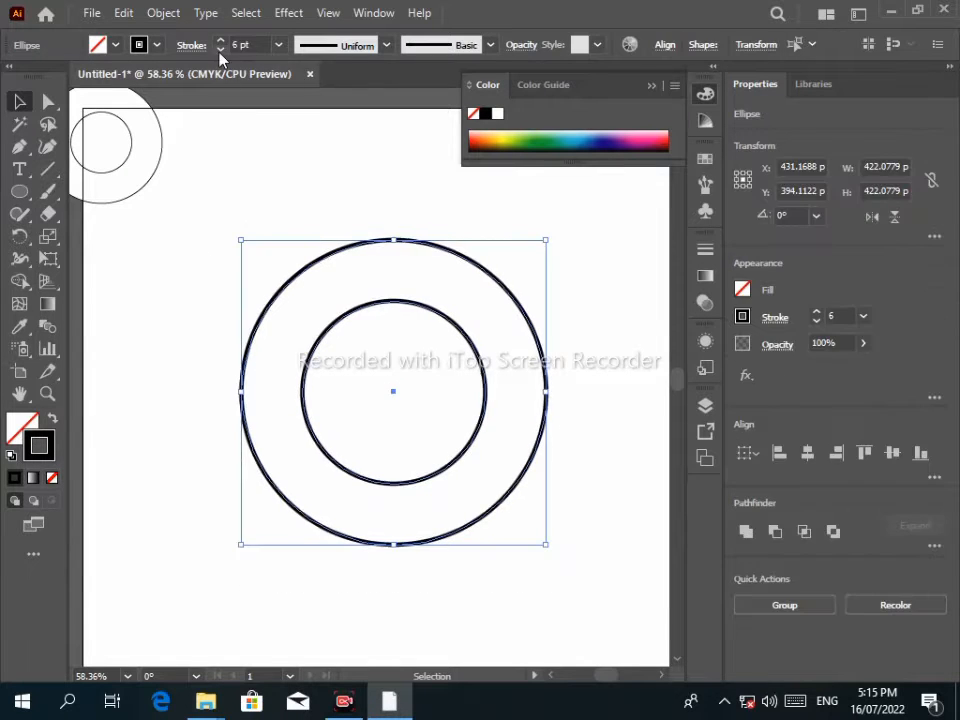
click(220, 49)
Copy the outer circle and enlarge the copy around the rings.
mouse_move(201, 208)
mouse_down()
mouse_move(508, 497)
mouse_move(318, 273)
mouse_up()
click(123, 13)
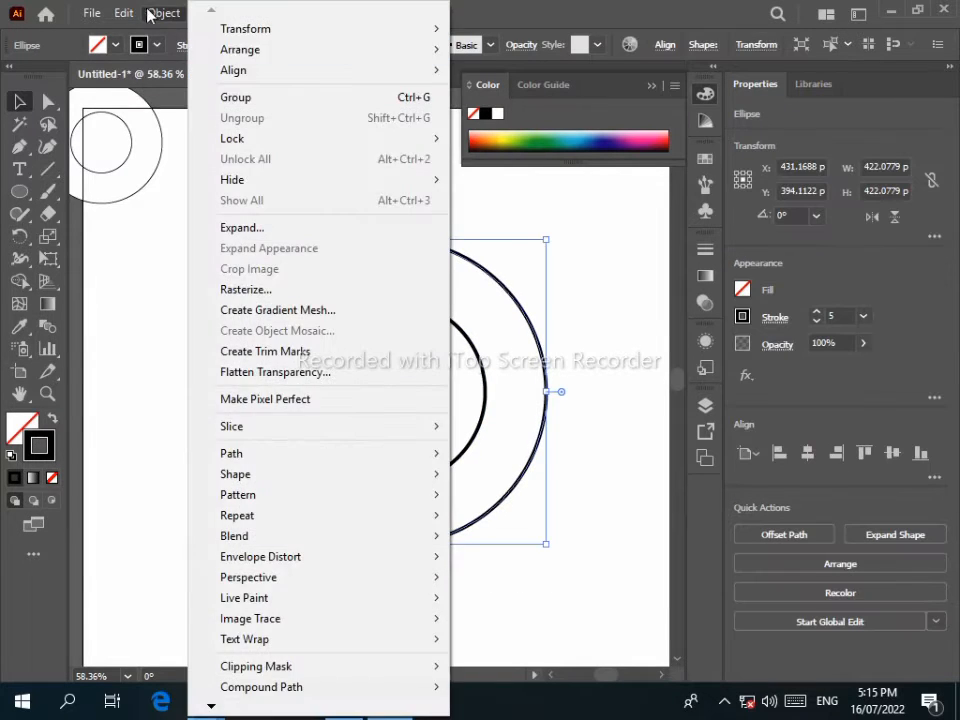
click(123, 13)
click(123, 13)
click(152, 106)
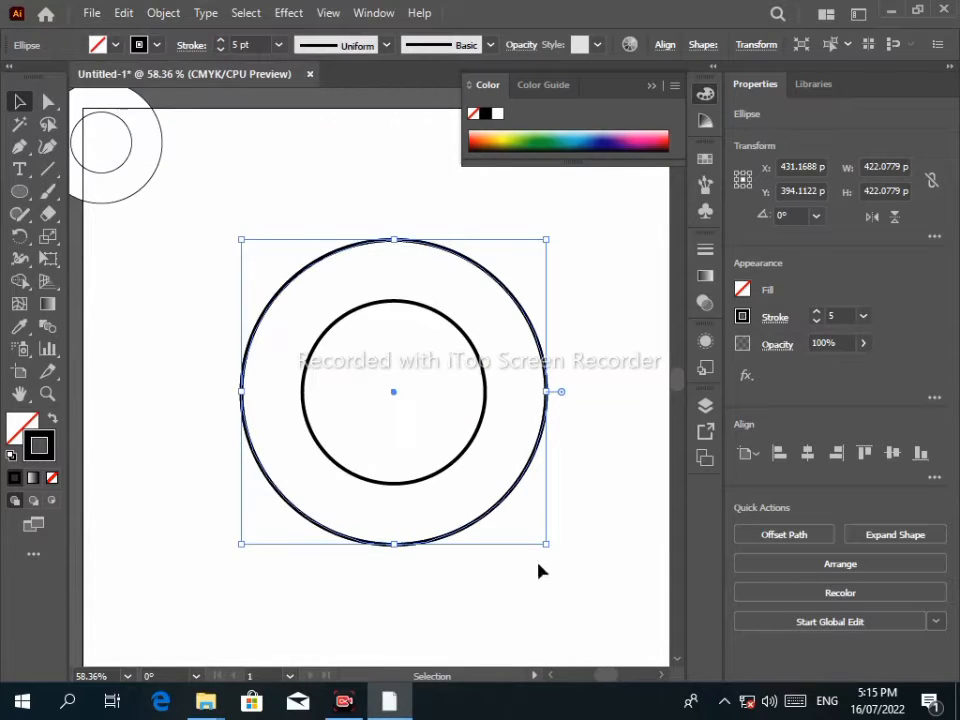
drag(546, 544, 579, 568)
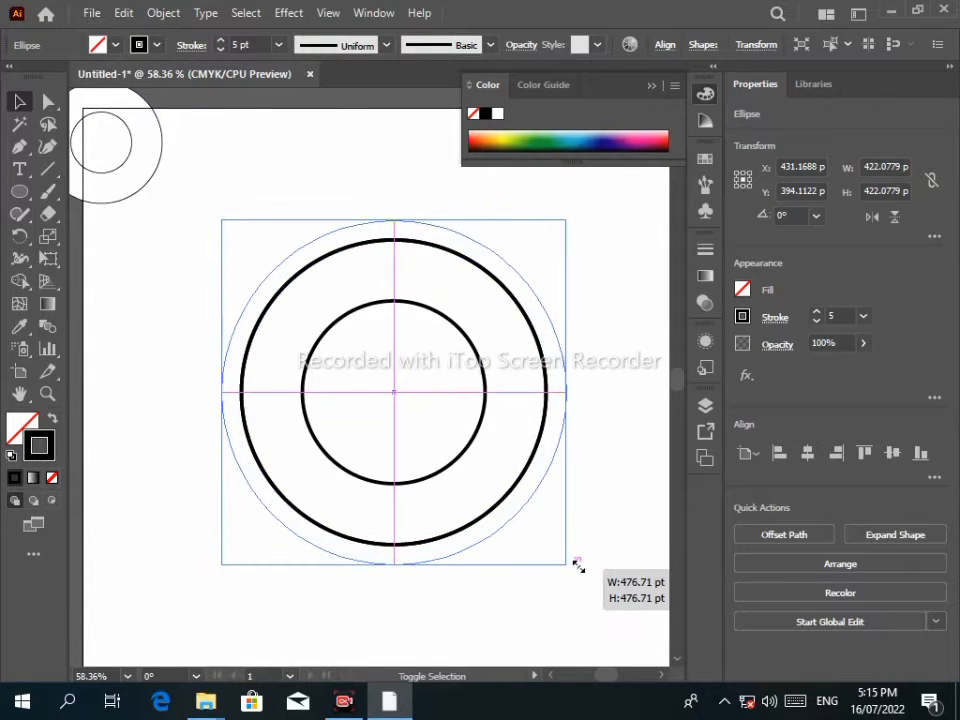
Fill the large circle red (FF0000) and send it behind the rings.
double_click(22, 428)
text(ff0000)
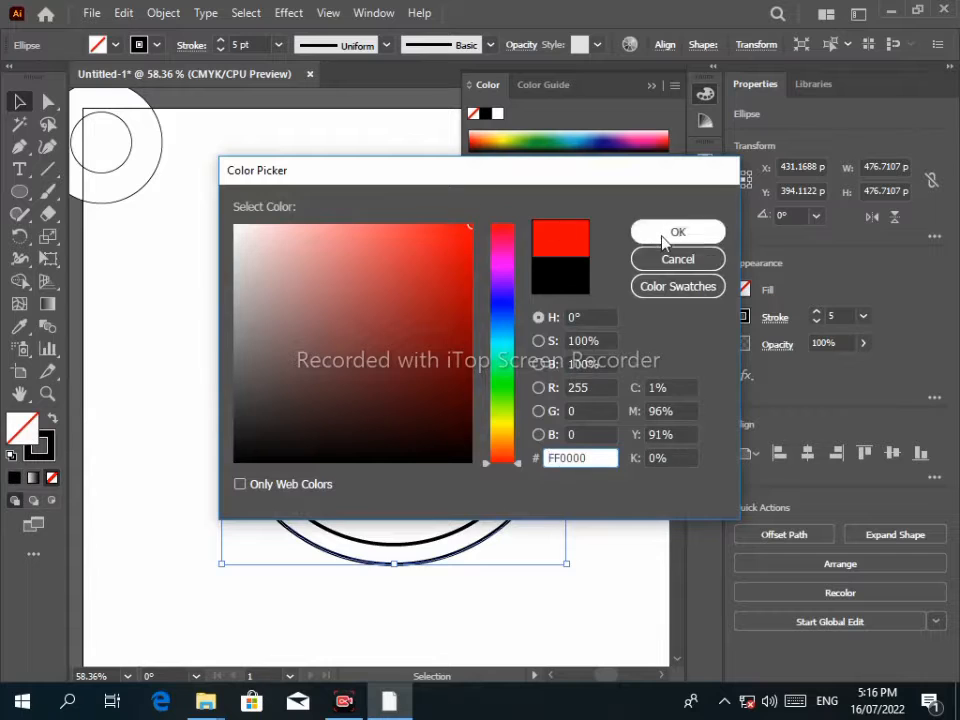
click(668, 229)
right_click(288, 380)
mouse_move(445, 587)
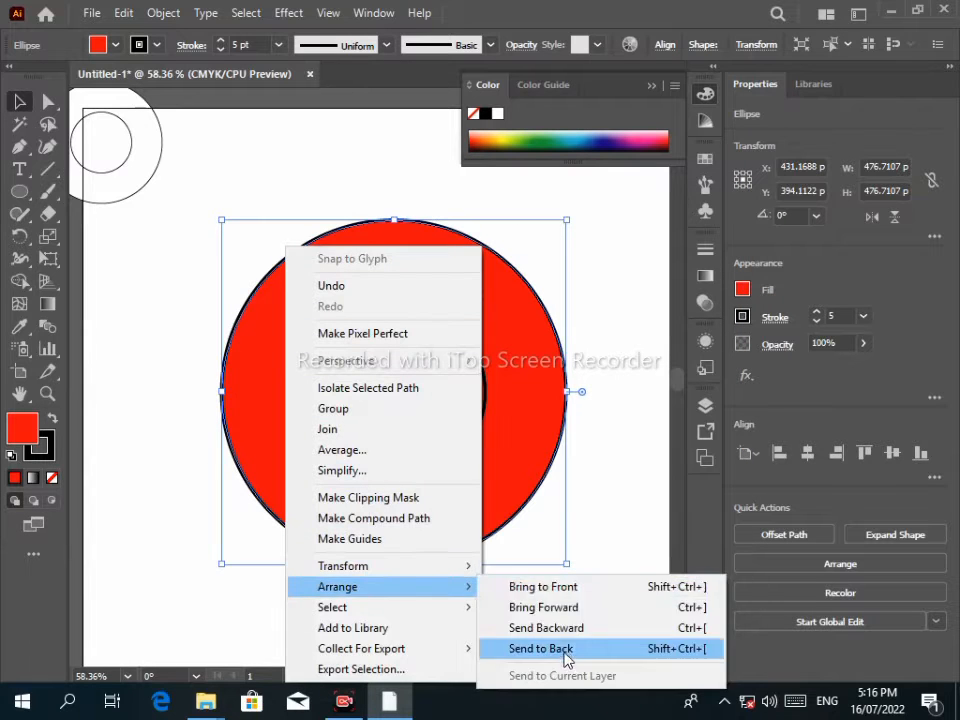
click(560, 648)
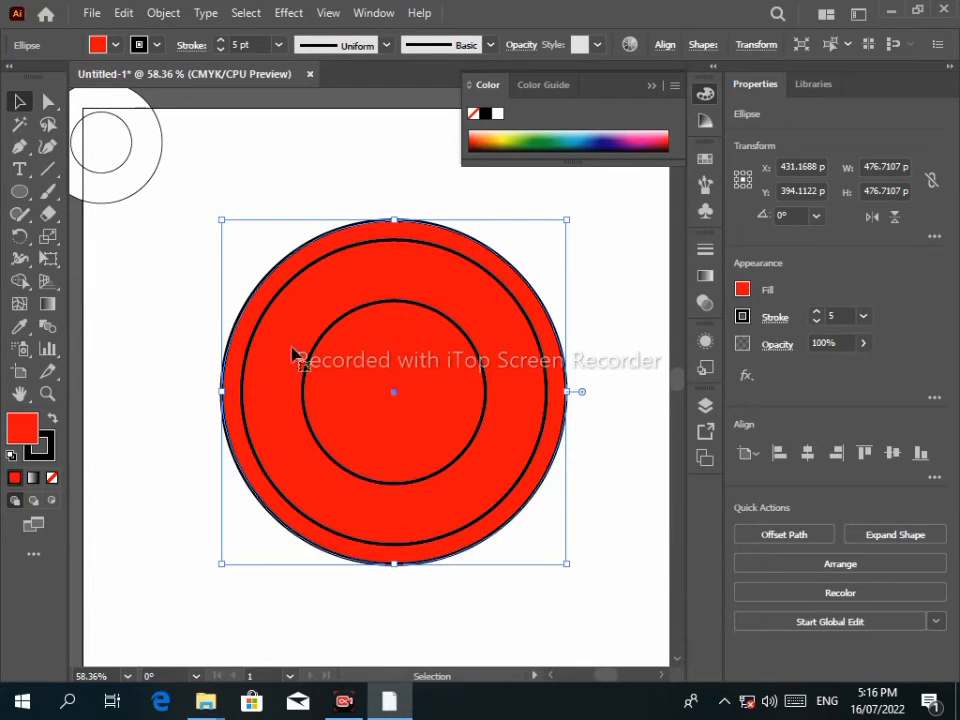
Remove the red disc's outline, undoing an accidental move of the outer ring.
click(42, 453)
click(52, 478)
click(190, 300)
drag(604, 367, 563, 364)
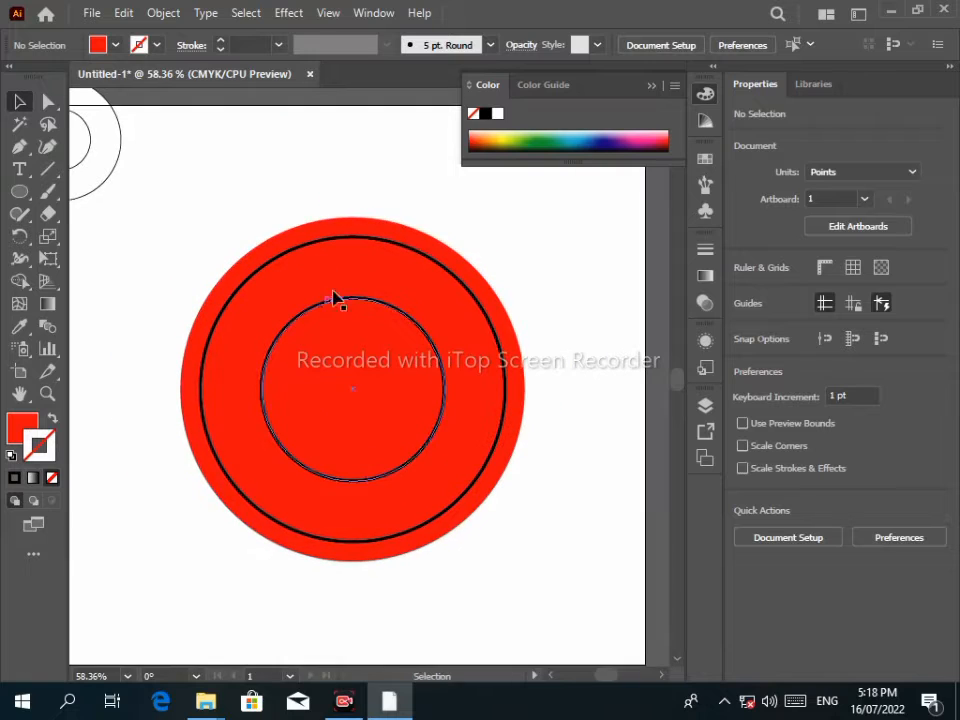
click(346, 239)
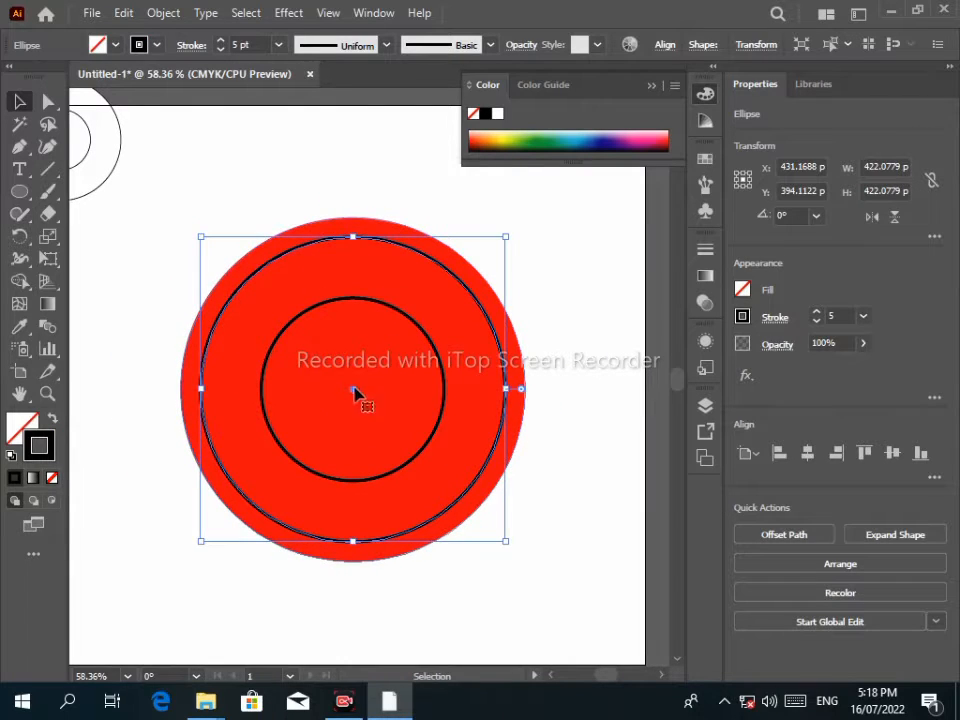
drag(354, 393, 609, 313)
key(ctrl+z)
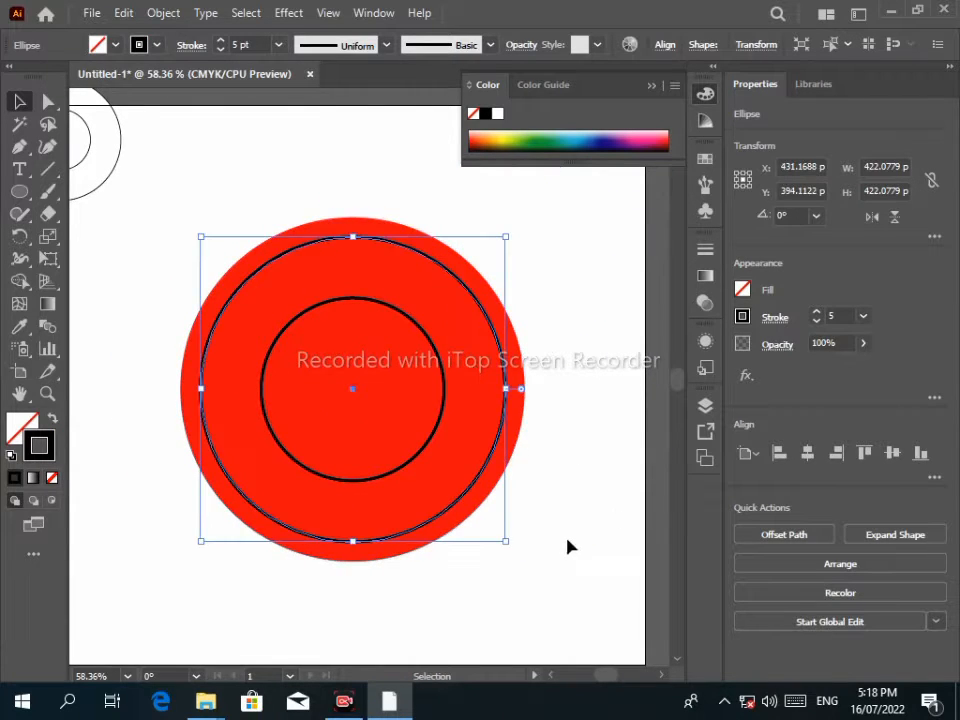
Delete the leftover small circles.
scroll(422, 424, up, 1)
scroll(419, 418, down, 2)
drag(164, 214, 255, 336)
key(Delete)
Enlarge the artboard on all four sides with the Artboard tool.
key(shift+o)
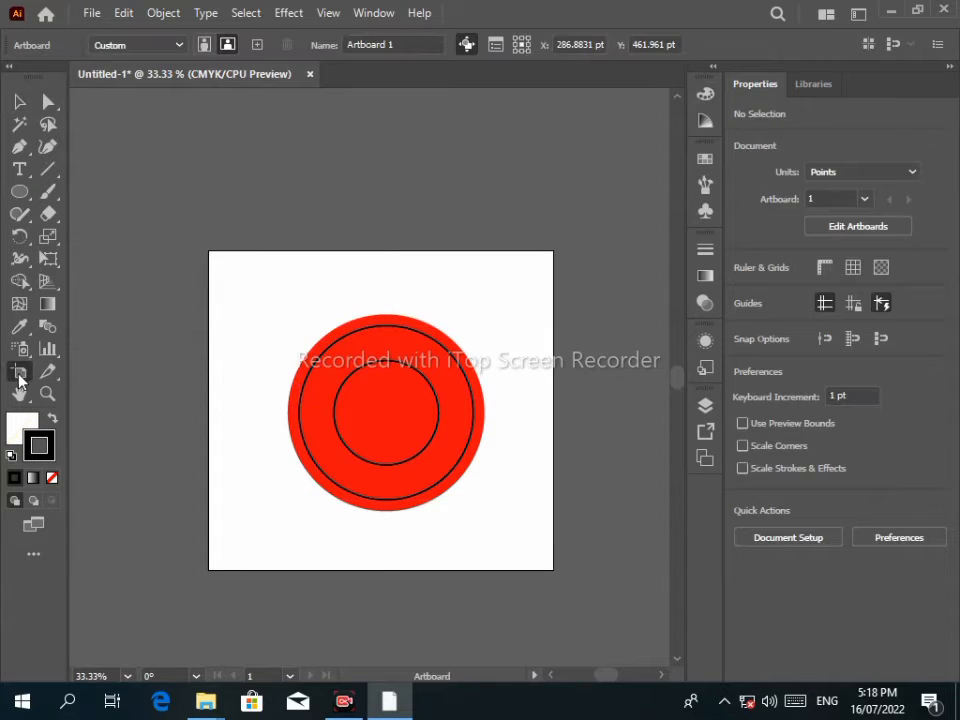
drag(553, 410, 643, 410)
drag(209, 410, 100, 410)
drag(374, 251, 374, 175)
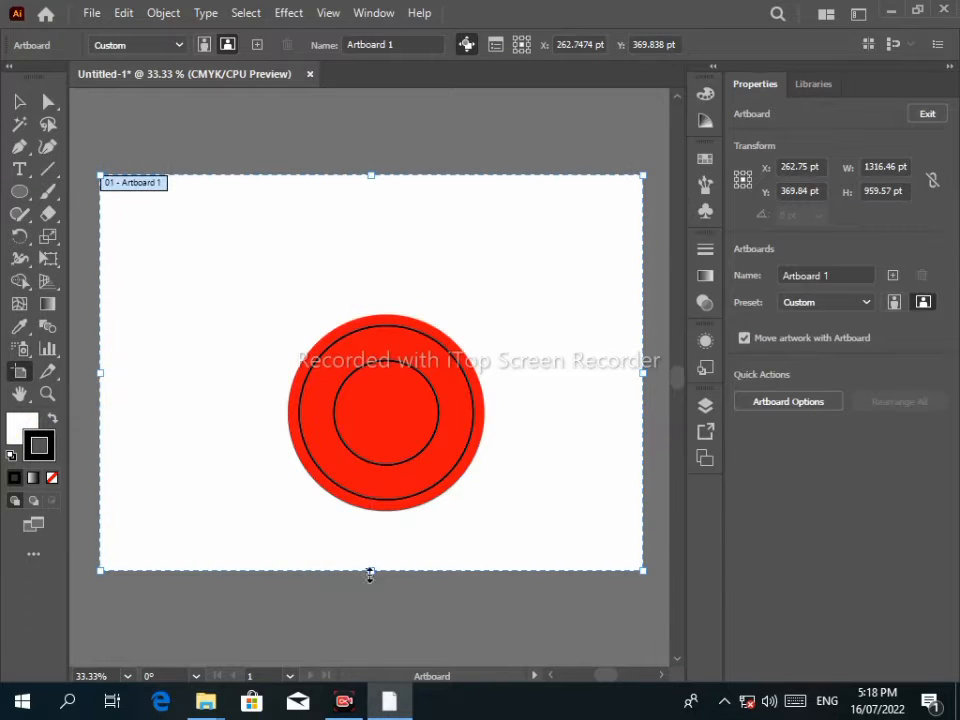
drag(370, 572, 370, 648)
drag(642, 413, 658, 413)
drag(379, 648, 379, 639)
key(Escape)
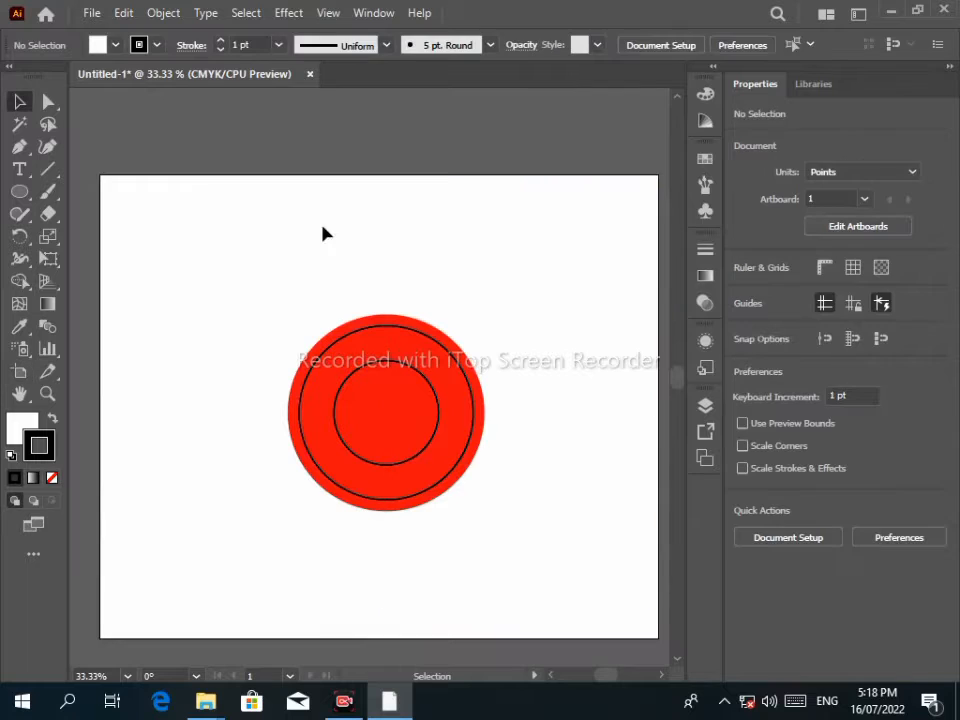
click(376, 326)
Move the outline ring to the upper right and the red disc group to the upper left.
drag(387, 412, 549, 273)
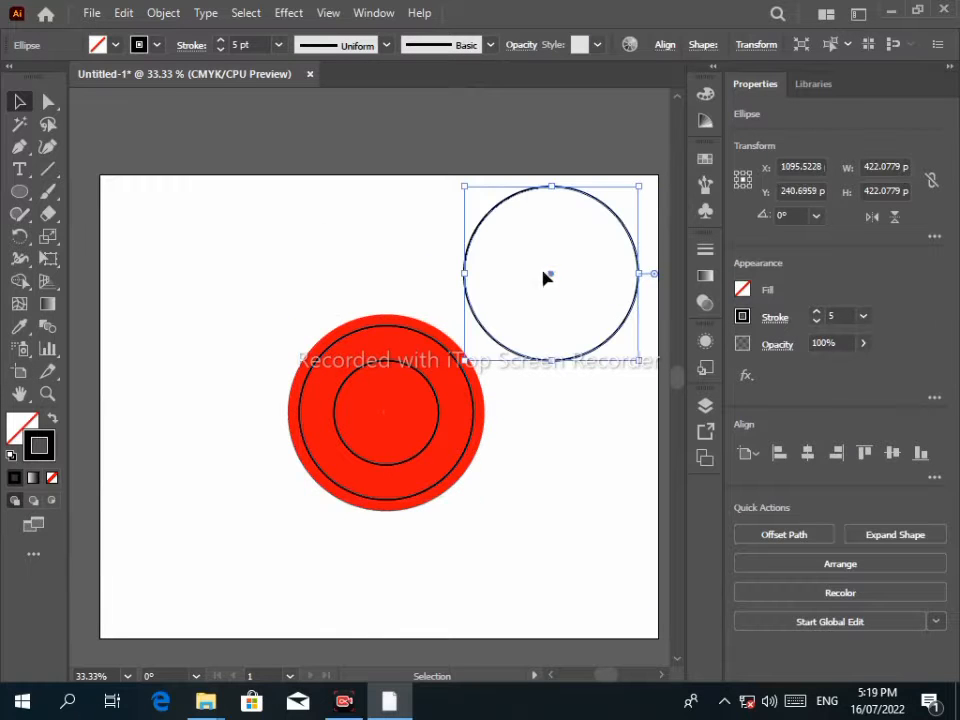
drag(262, 298, 208, 318)
click(614, 331)
drag(551, 275, 497, 489)
Group the two outline circles and move the pair to the lower left.
drag(156, 429, 686, 623)
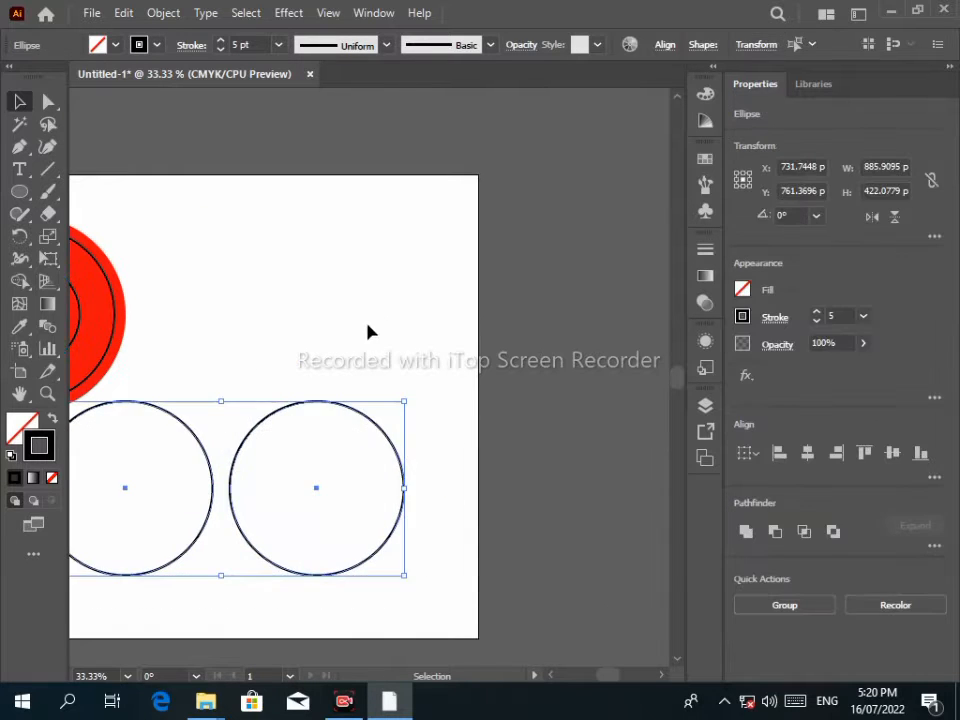
drag(366, 360, 549, 309)
click(549, 309)
click(543, 361)
drag(163, 396, 575, 530)
key(ctrl+g)
drag(418, 449, 373, 495)
Centre the red circle on the artboard, move the circle pair under it, and ungroup them.
click(214, 267)
drag(217, 275, 378, 282)
mouse_move(371, 491)
mouse_down()
mouse_move(375, 207)
mouse_move(383, 279)
mouse_move(369, 231)
mouse_move(386, 227)
mouse_move(358, 493)
mouse_move(365, 488)
mouse_up()
right_click(370, 478)
click(449, 309)
Nudge the right circle into place and drag both circles over the red circle's top.
drag(561, 424, 413, 542)
key(Left)
key(Left)
key(Left)
key(Left)
key(Left)
key(Left)
key(Left)
key(Left)
key(Left)
key(Left)
key(Left)
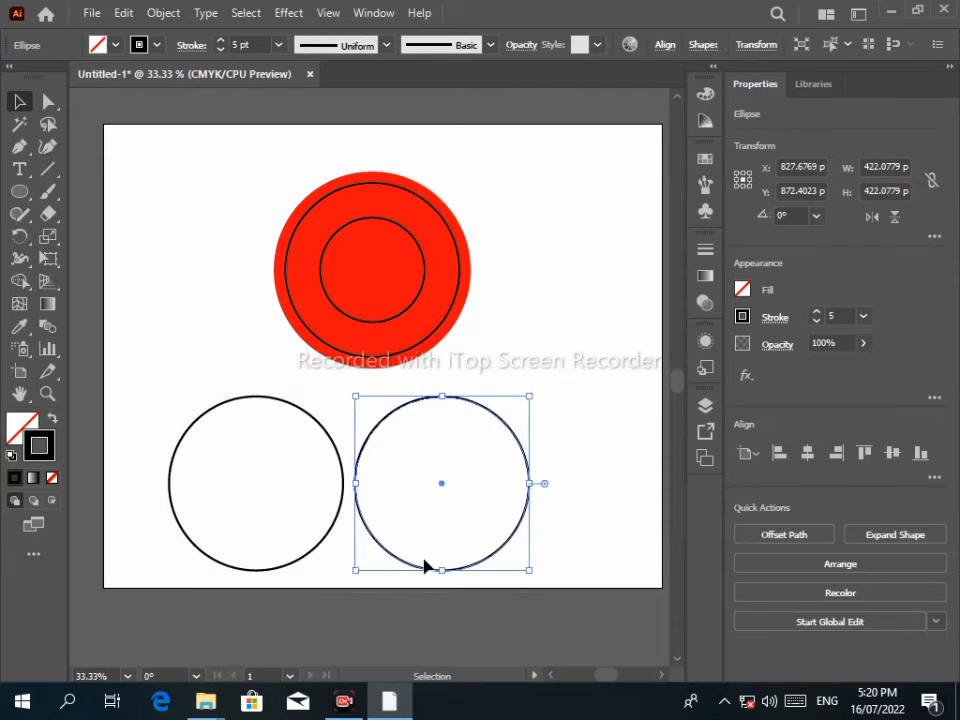
click(484, 493)
key(ctrl+z)
drag(133, 383, 420, 500)
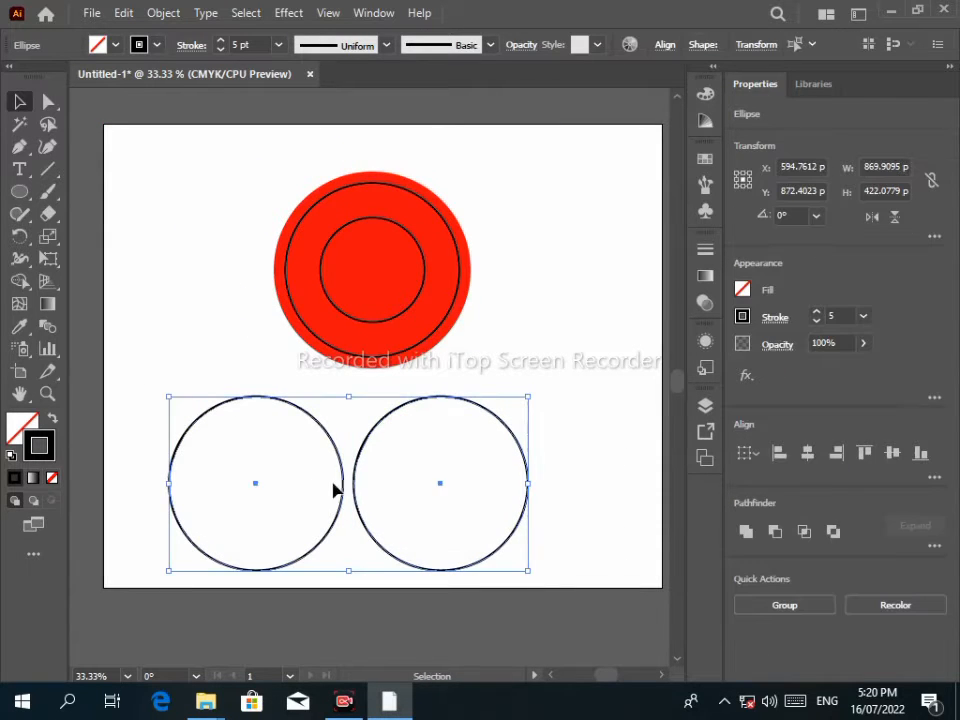
drag(342, 485, 372, 217)
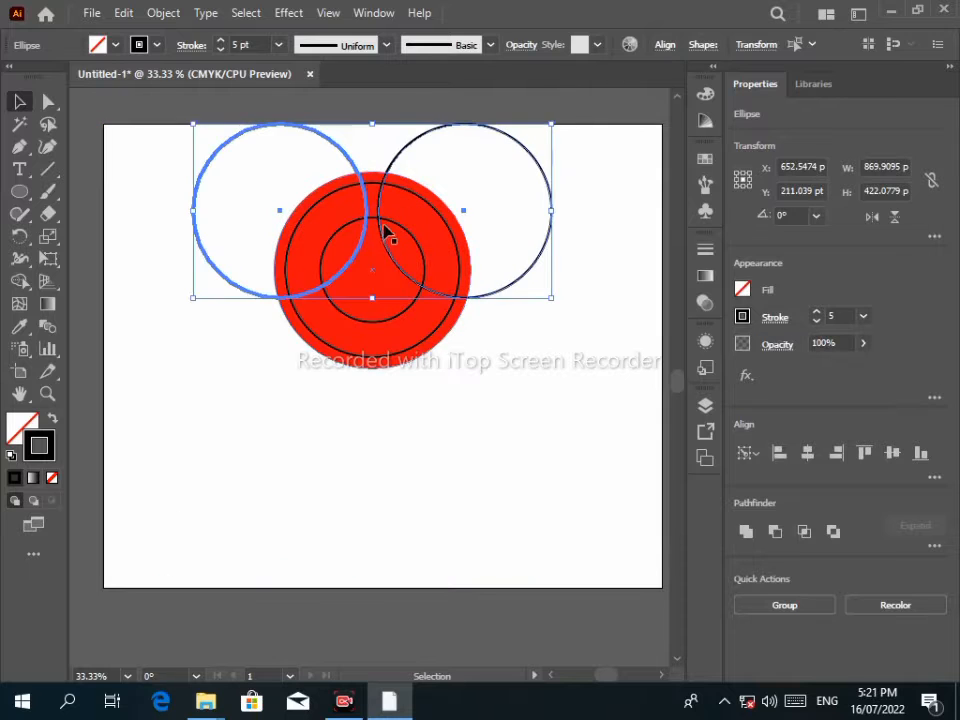
Set the outline circles' stroke to 2 pt and nudge them down slightly.
click(220, 50)
click(220, 50)
click(220, 50)
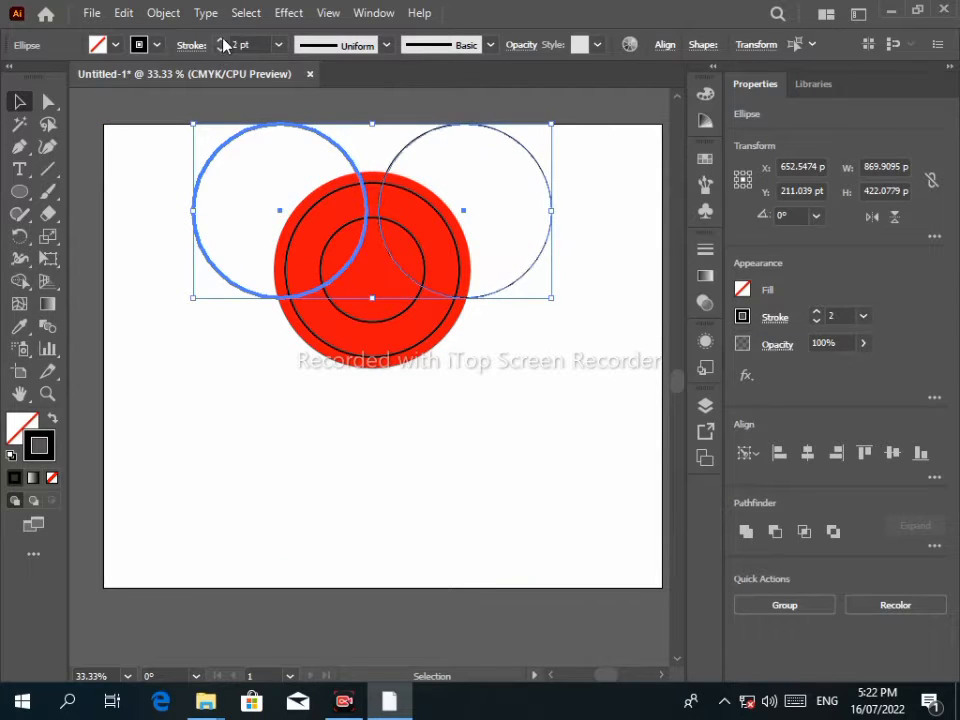
click(221, 39)
drag(343, 150, 392, 207)
key(Down)
key(Down)
key(Down)
key(Down)
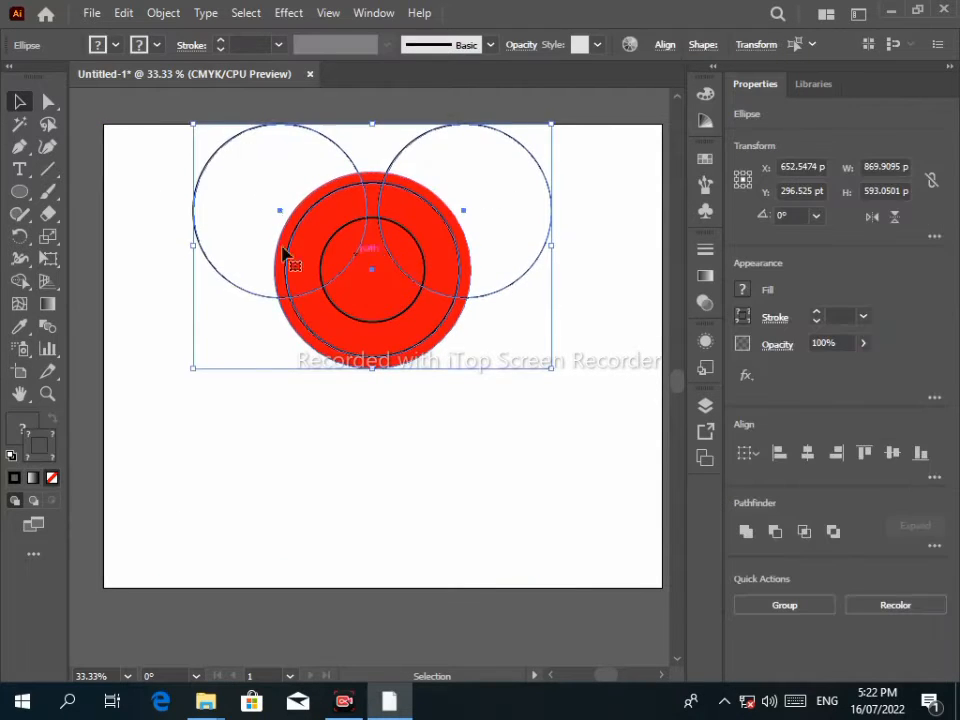
click(124, 184)
click(195, 200)
shift+click(546, 193)
key(Down)
key(Down)
key(Down)
key(Down)
key(Down)
key(Down)
key(Down)
key(Down)
key(Down)
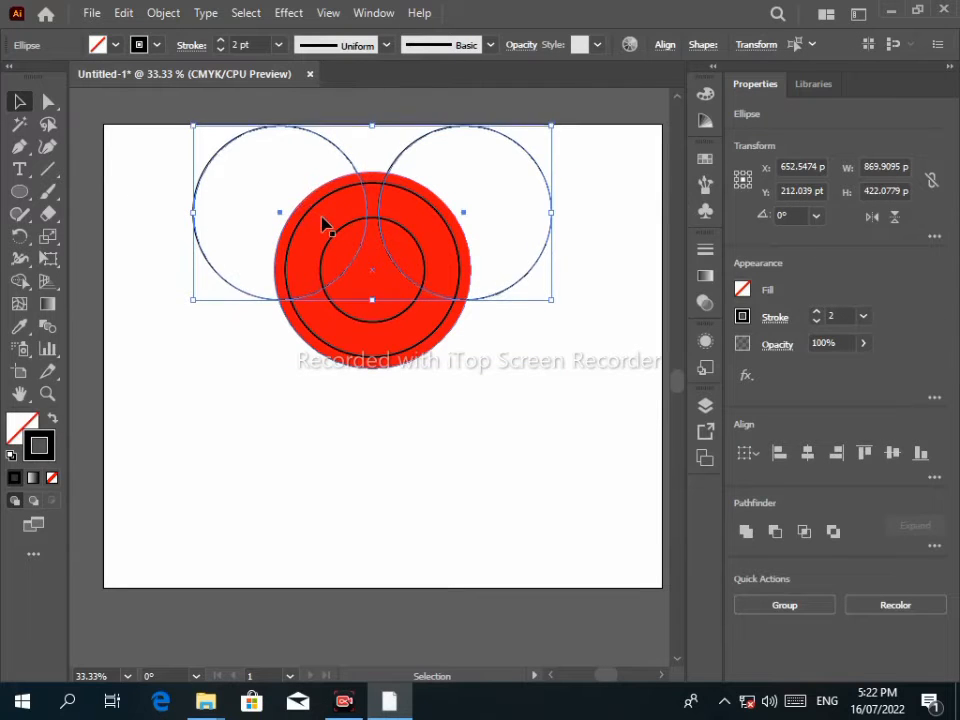
drag(192, 146, 434, 159)
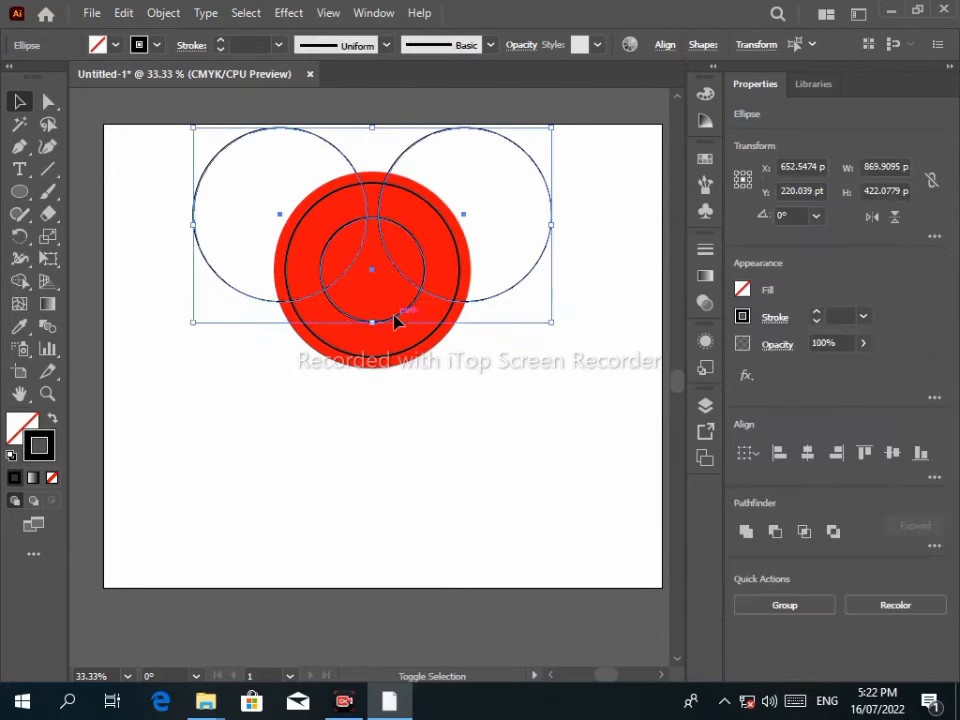
Delete the outer circle regions with the Shape Builder, leaving two curved arcs.
click(21, 283)
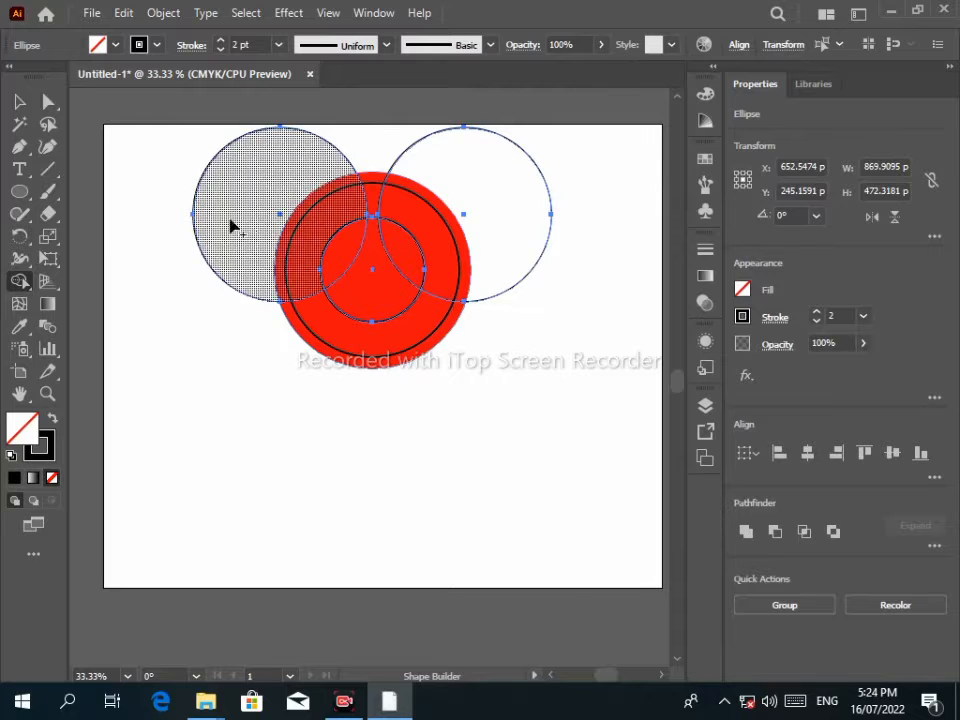
drag(155, 190, 485, 193)
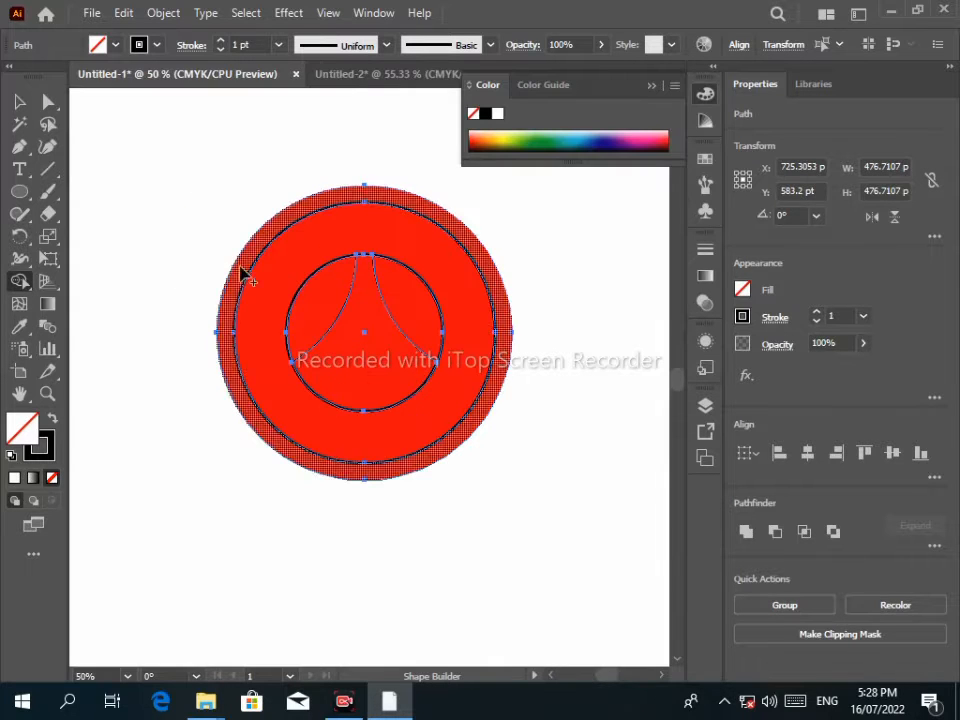
click(19, 101)
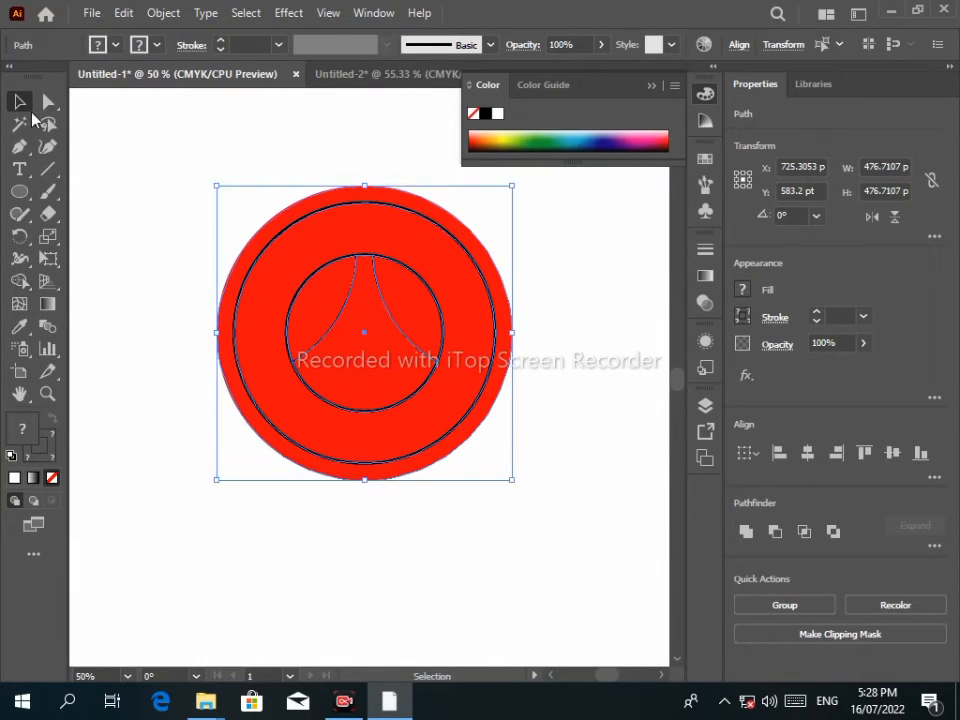
Give the left and right arcs a 5 pt stroke.
click(343, 321)
shift+click(393, 326)
click(223, 40)
click(183, 216)
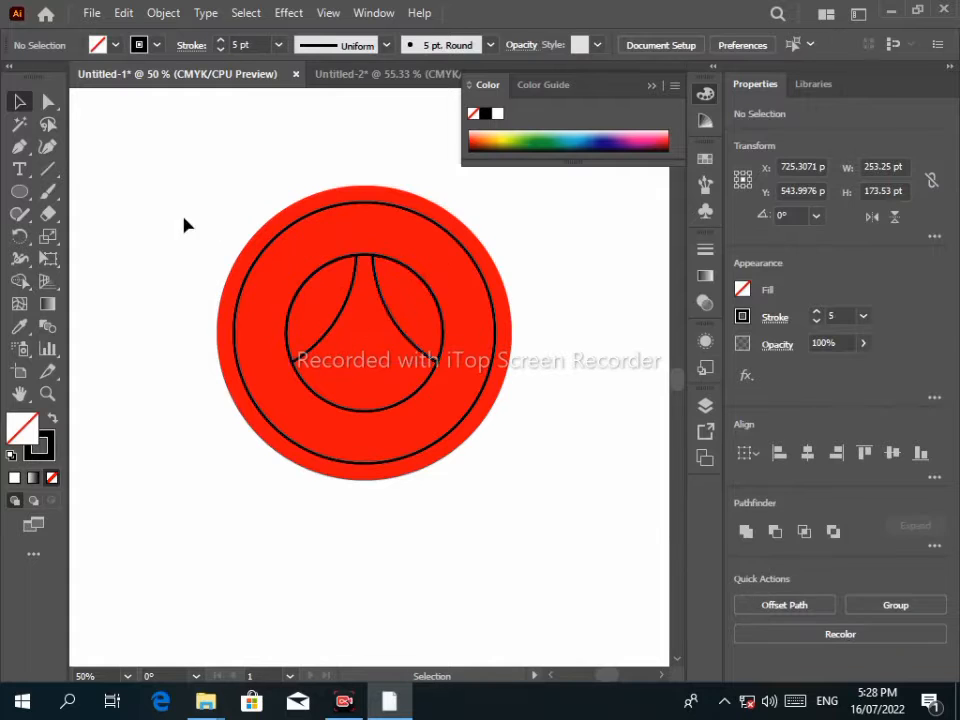
Move a spare thin circle over the lower part of the crest.
drag(296, 301, 491, 389)
drag(224, 170, 321, 474)
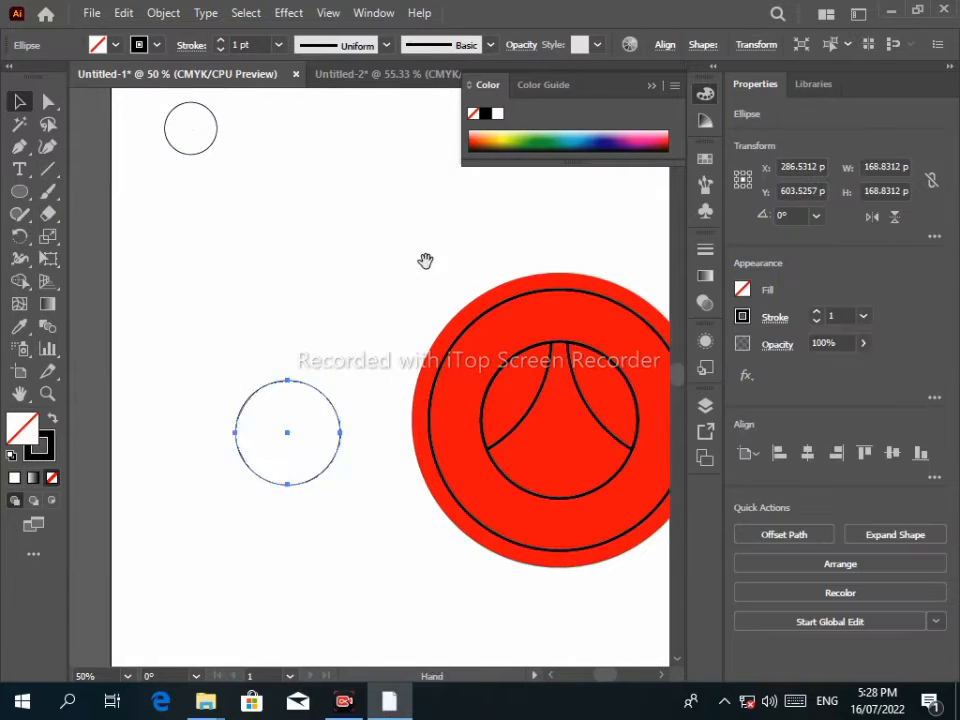
drag(426, 261, 193, 147)
drag(95, 352, 331, 381)
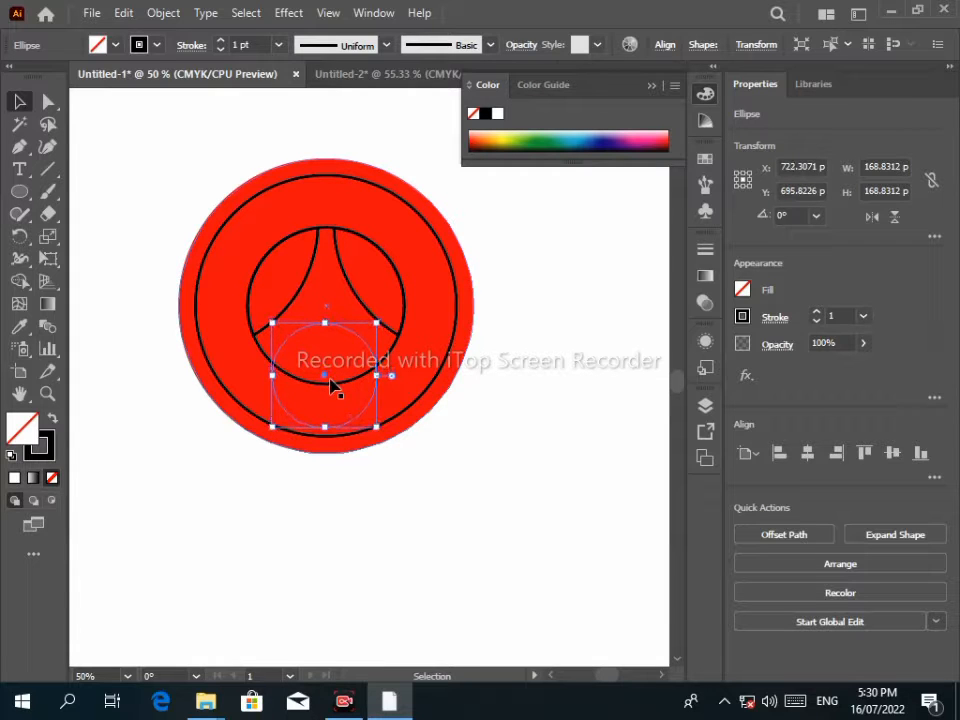
Copy the circle and paste it in front, undoing an unwanted shrink of the copy.
click(131, 14)
click(152, 103)
click(128, 14)
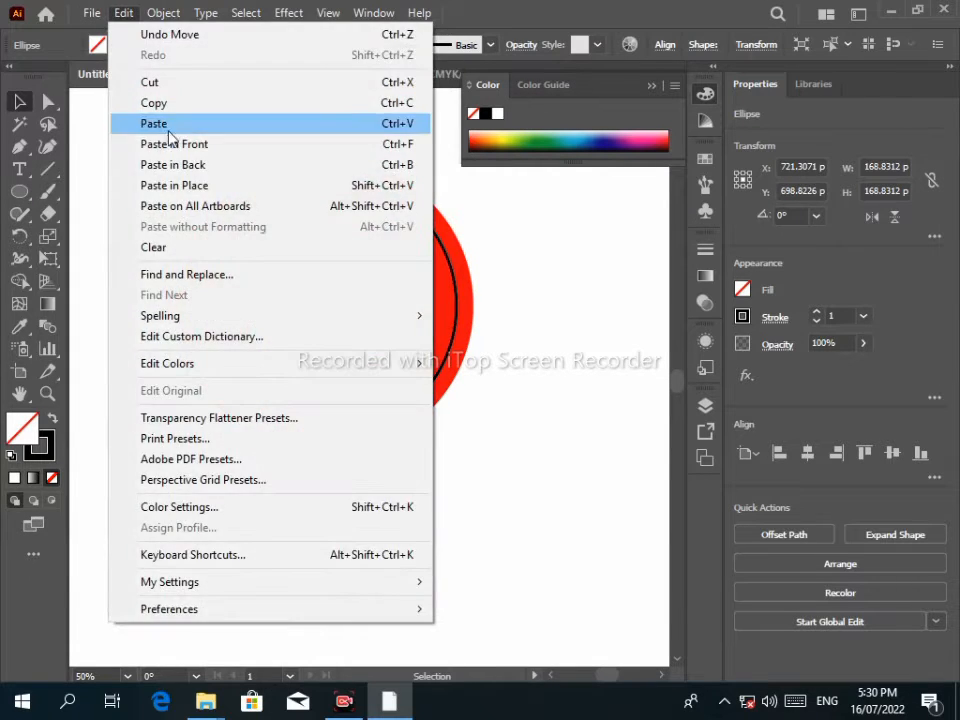
click(172, 144)
drag(378, 432, 356, 409)
key(ctrl+z)
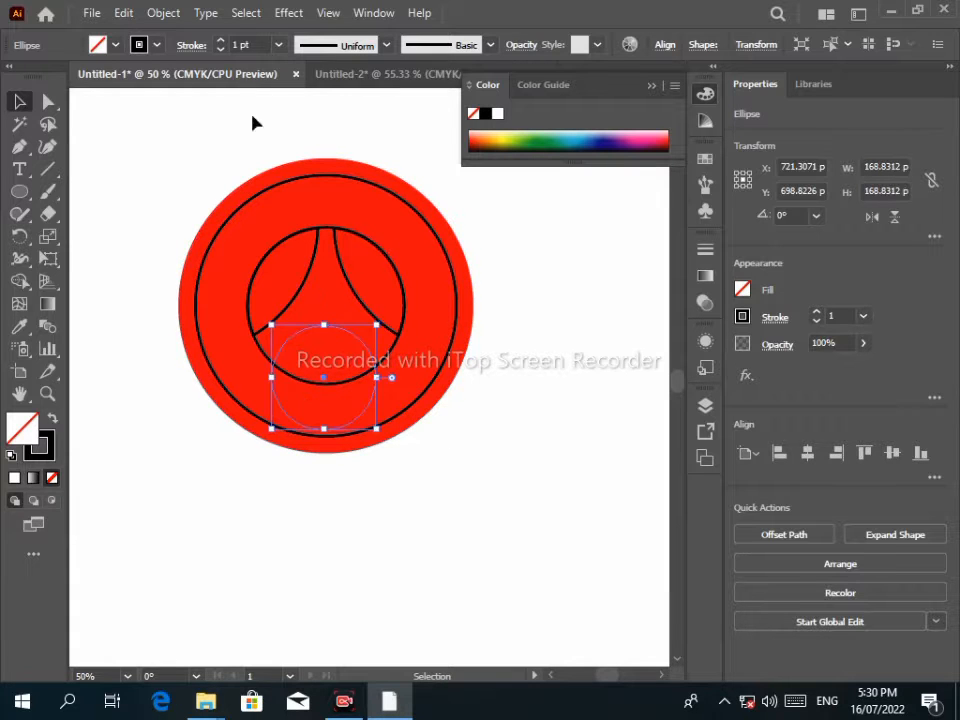
drag(323, 381, 324, 382)
click(146, 336)
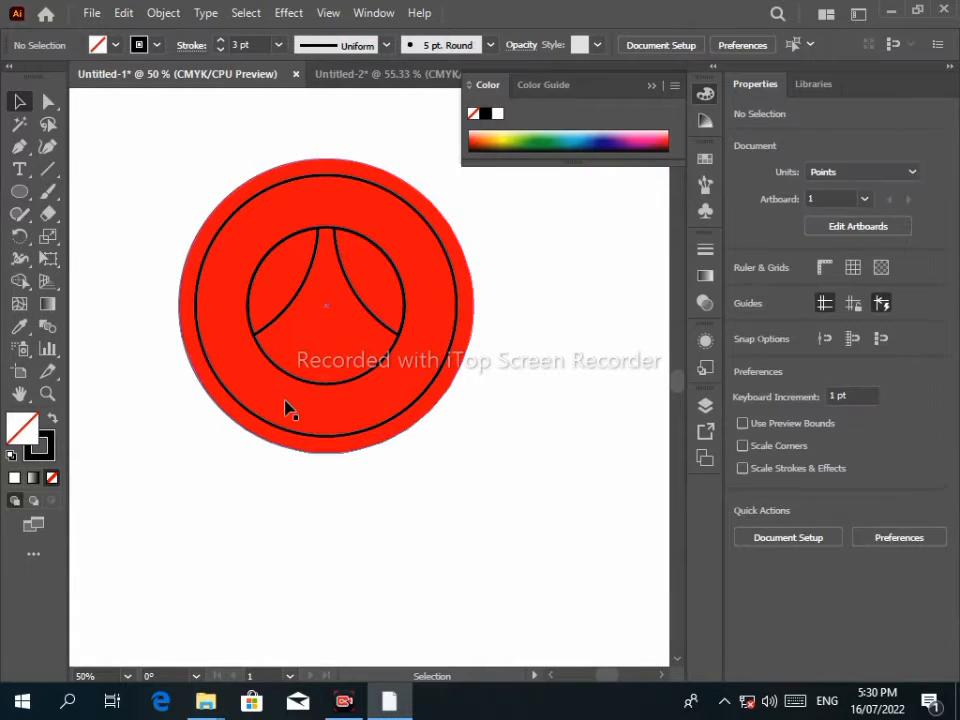
Bring the crest path to the front of the stacking order.
click(253, 386)
right_click(253, 386)
click(145, 486)
right_click(313, 272)
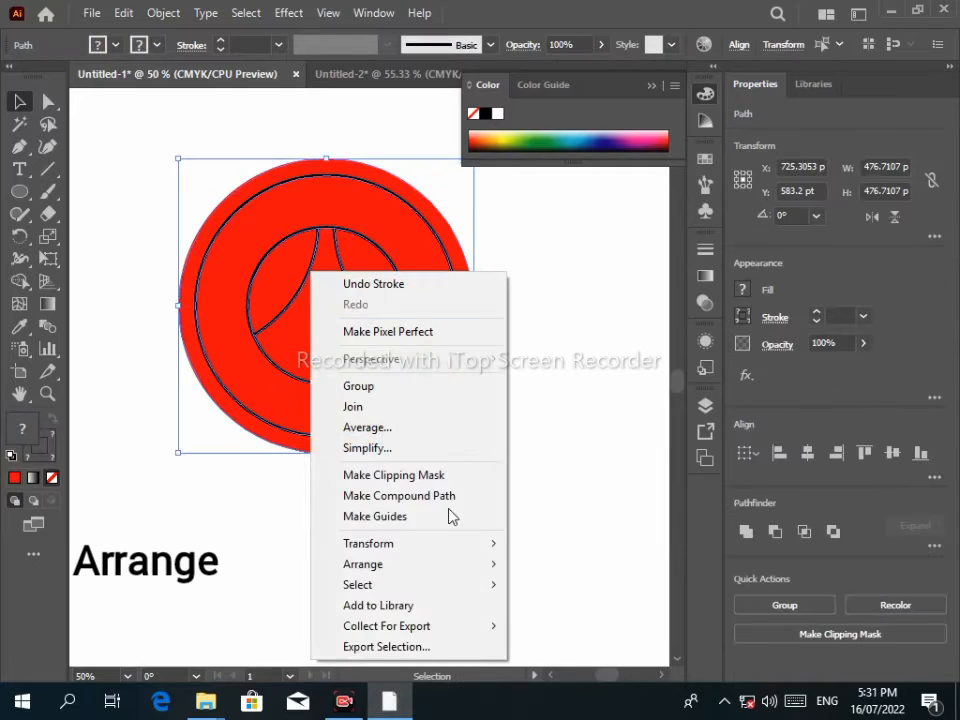
mouse_move(380, 563)
click(585, 562)
click(333, 389)
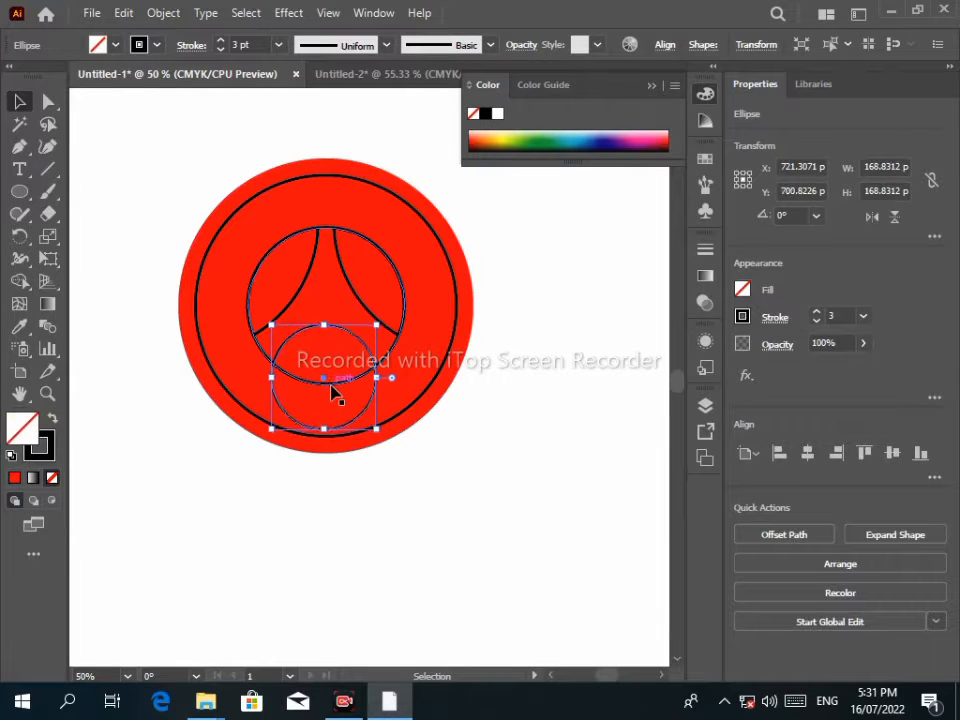
click(330, 464)
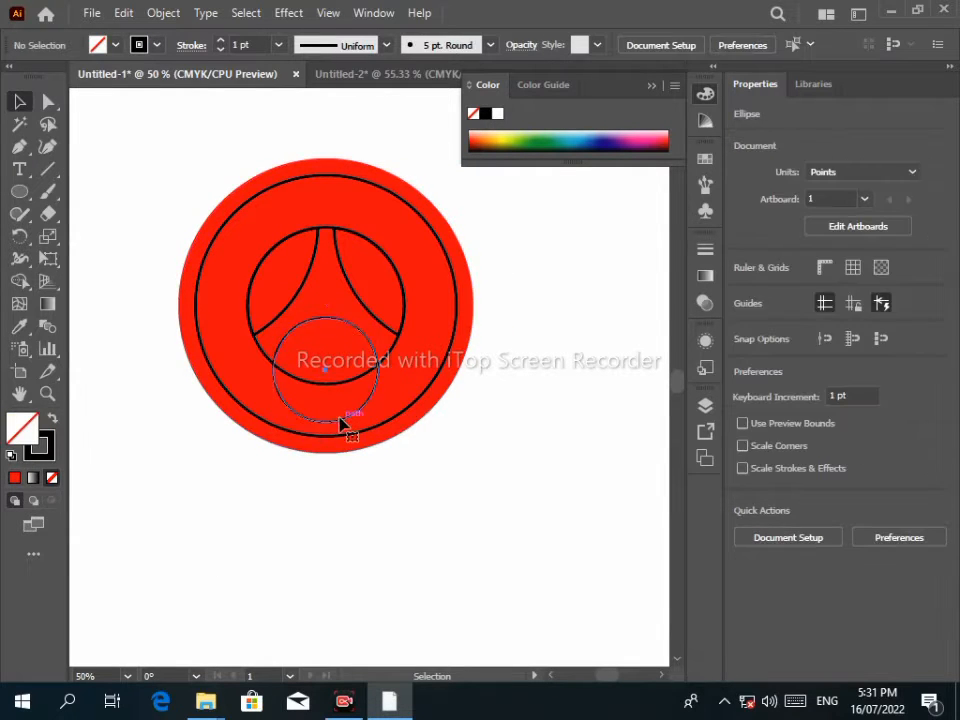
Paste a copy of the small lower circle in front, then delete that copy.
click(343, 422)
click(123, 13)
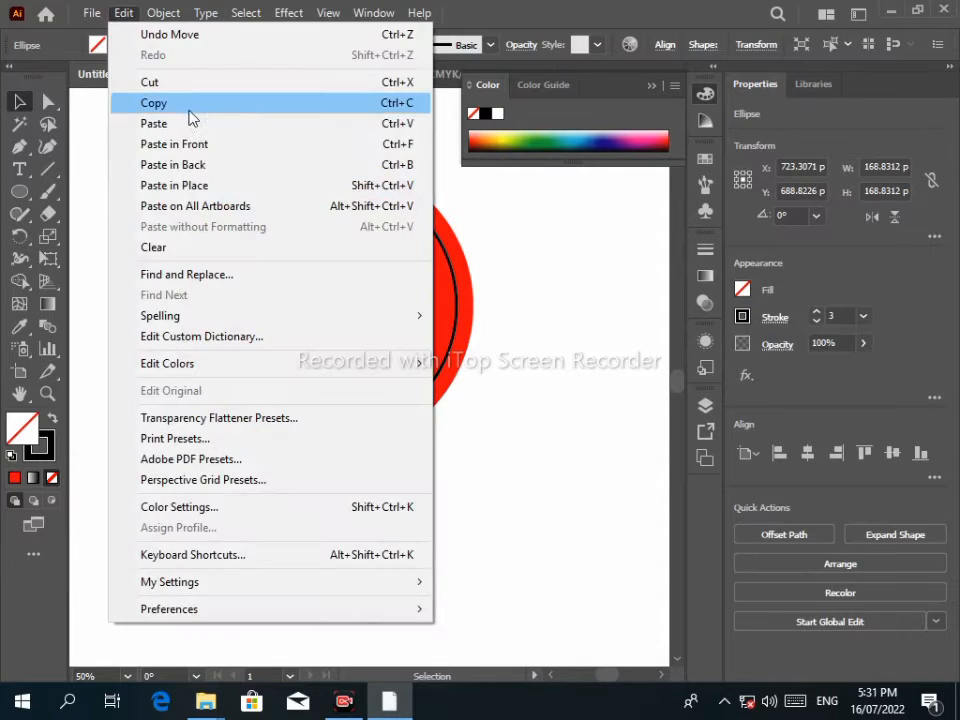
click(188, 106)
click(123, 13)
click(194, 144)
drag(325, 371, 370, 502)
key(Delete)
Paste the small circle in front and shrink the copy to about 130.88 pt concentrically.
click(328, 423)
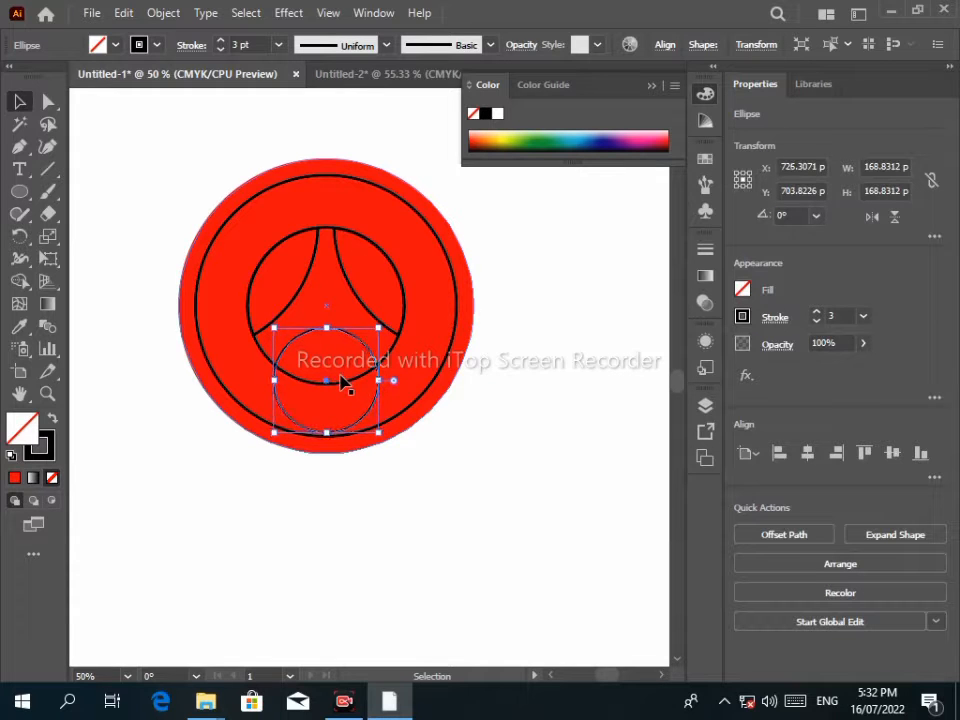
click(122, 14)
click(188, 106)
click(129, 13)
click(194, 144)
mouse_move(380, 430)
mouse_down()
mouse_move(349, 403)
mouse_move(368, 421)
mouse_up()
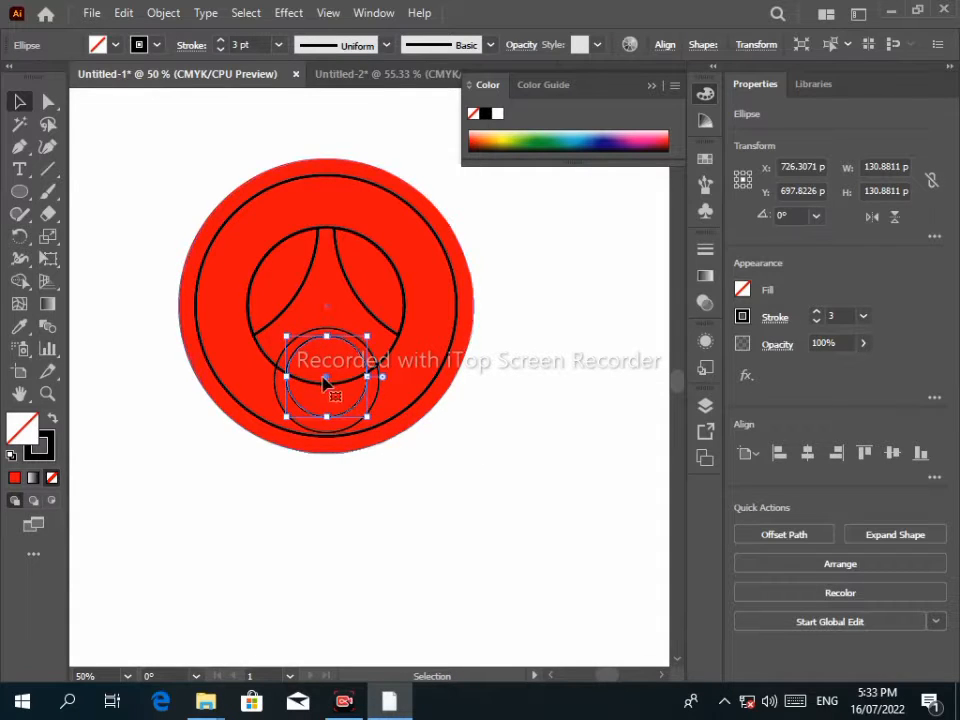
Draw a horizontal line, place it between the two arcs and shorten it to about 154 pt.
click(171, 199)
key(backslash)
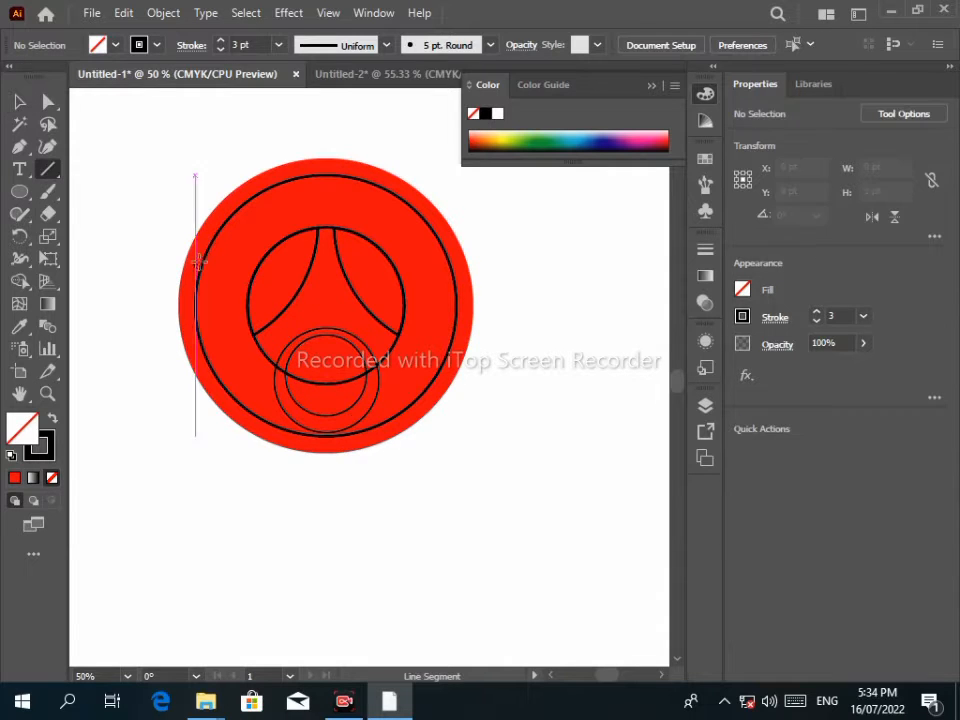
drag(291, 284, 321, 280)
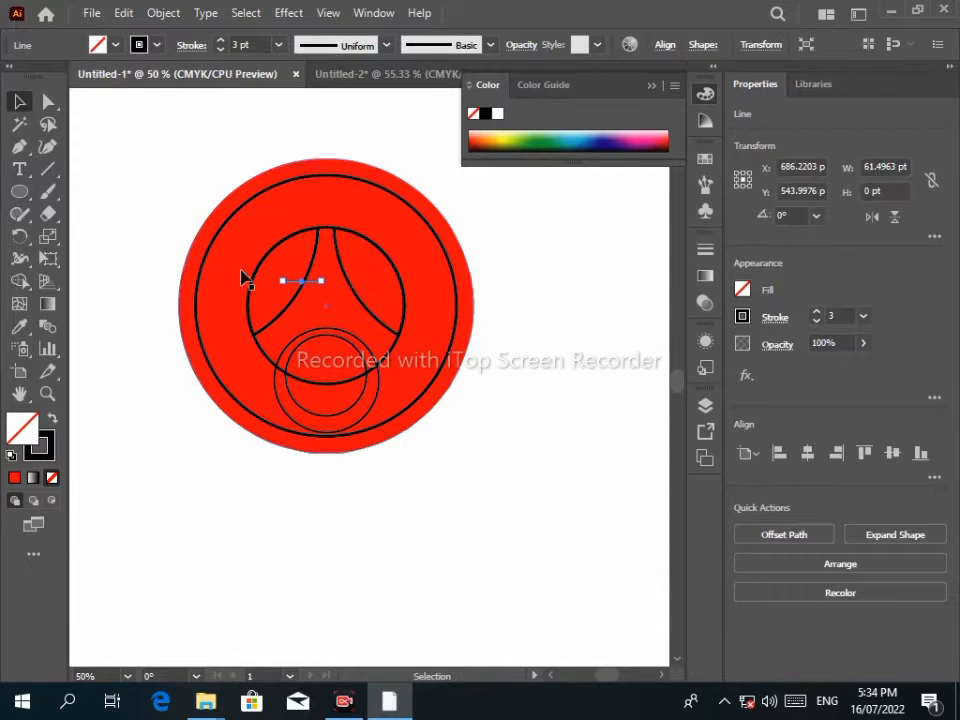
key(Delete)
key(backslash)
drag(188, 494, 296, 493)
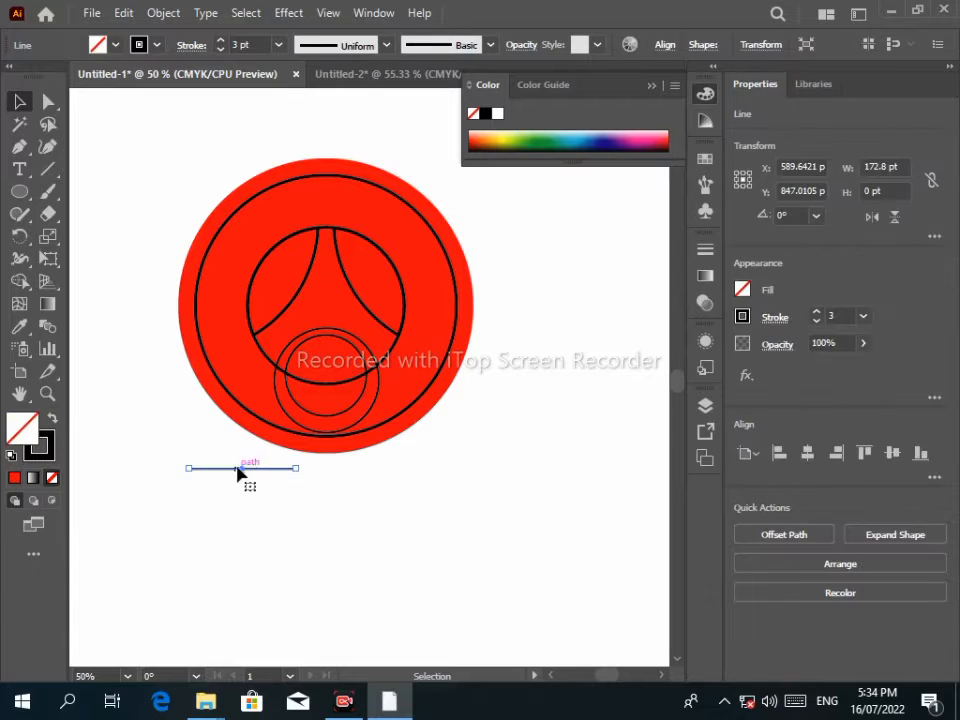
drag(238, 474, 282, 292)
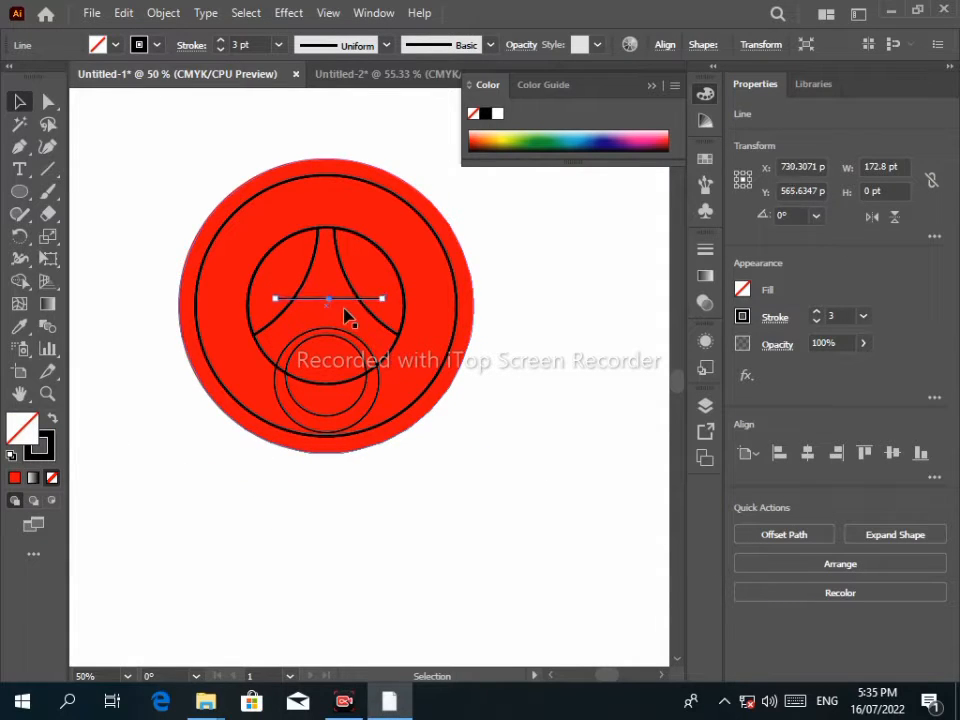
drag(379, 301, 370, 300)
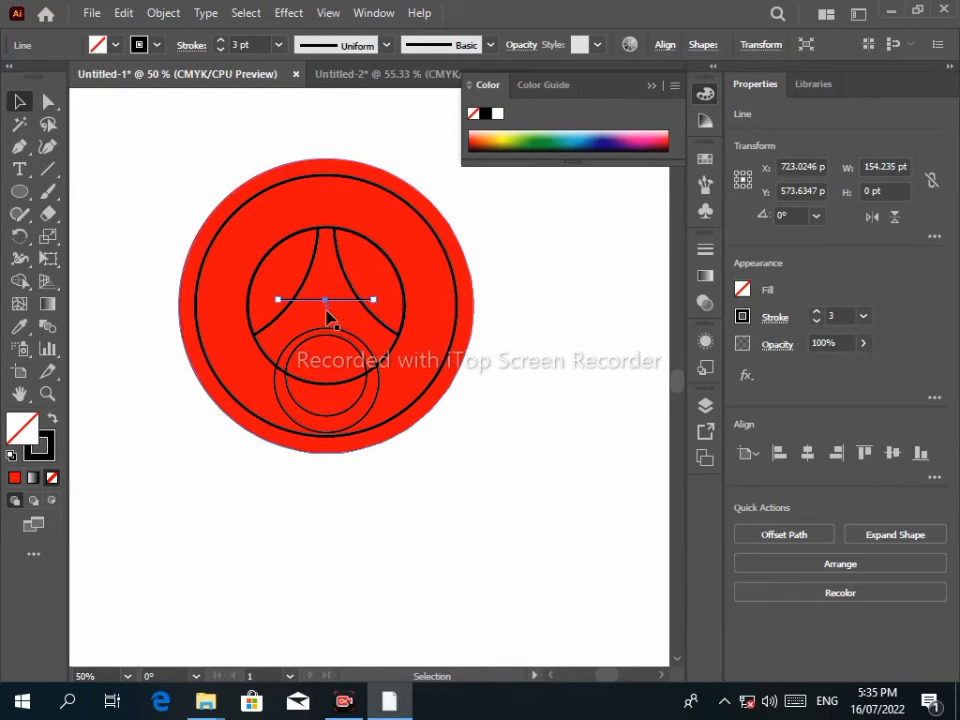
click(181, 227)
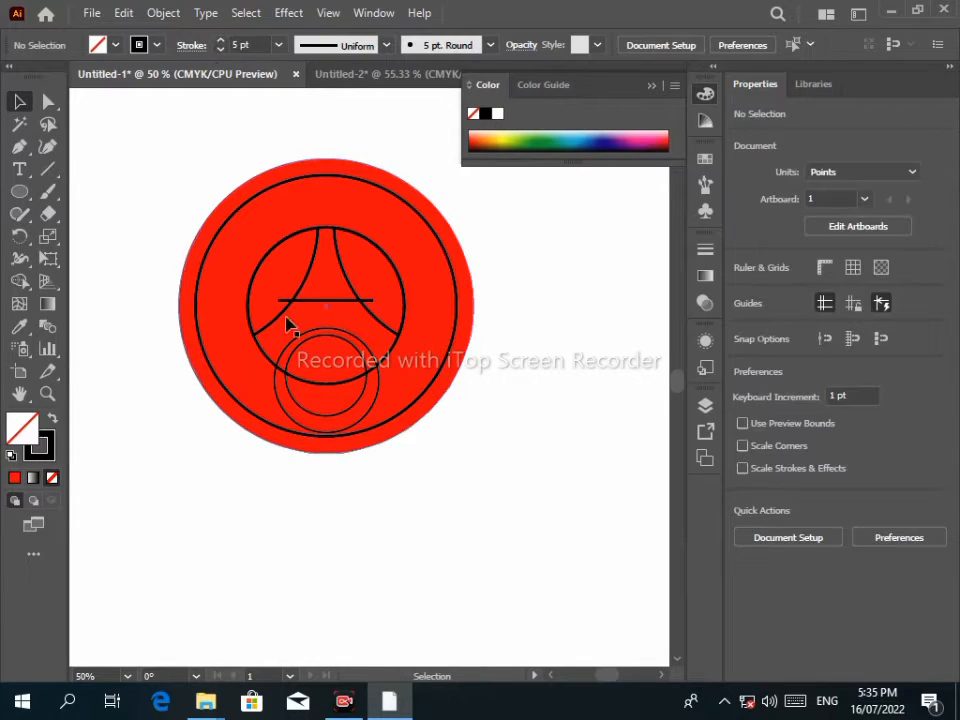
Select all the crest artwork and apply Object > Path > Offset Path with default settings.
click(321, 301)
click(144, 186)
drag(468, 477, 470, 480)
right_click(262, 226)
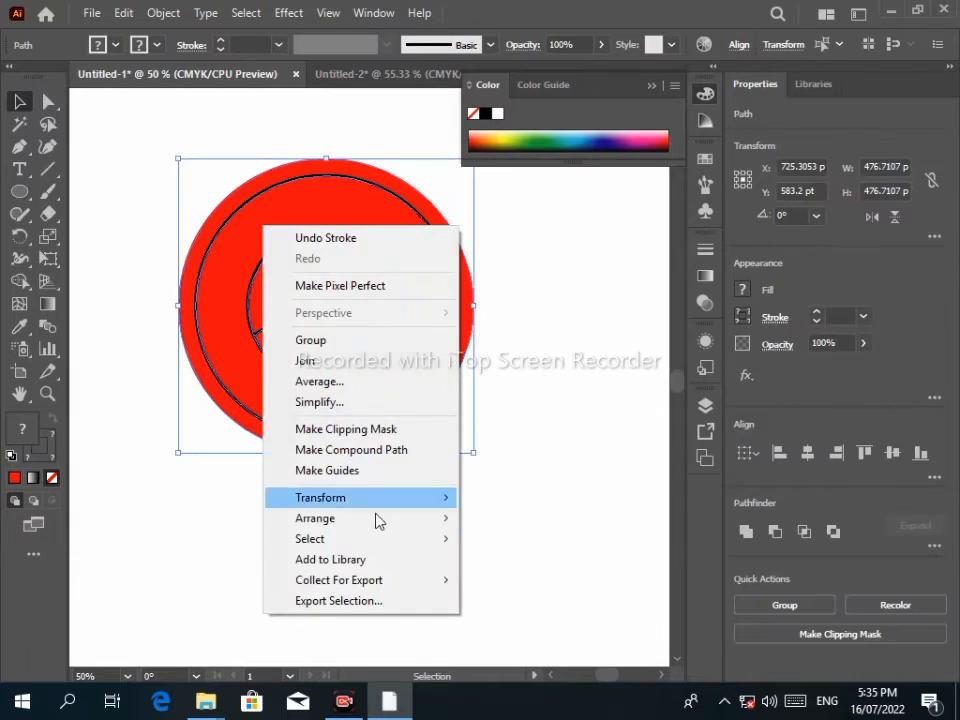
drag(184, 128, 461, 503)
click(163, 13)
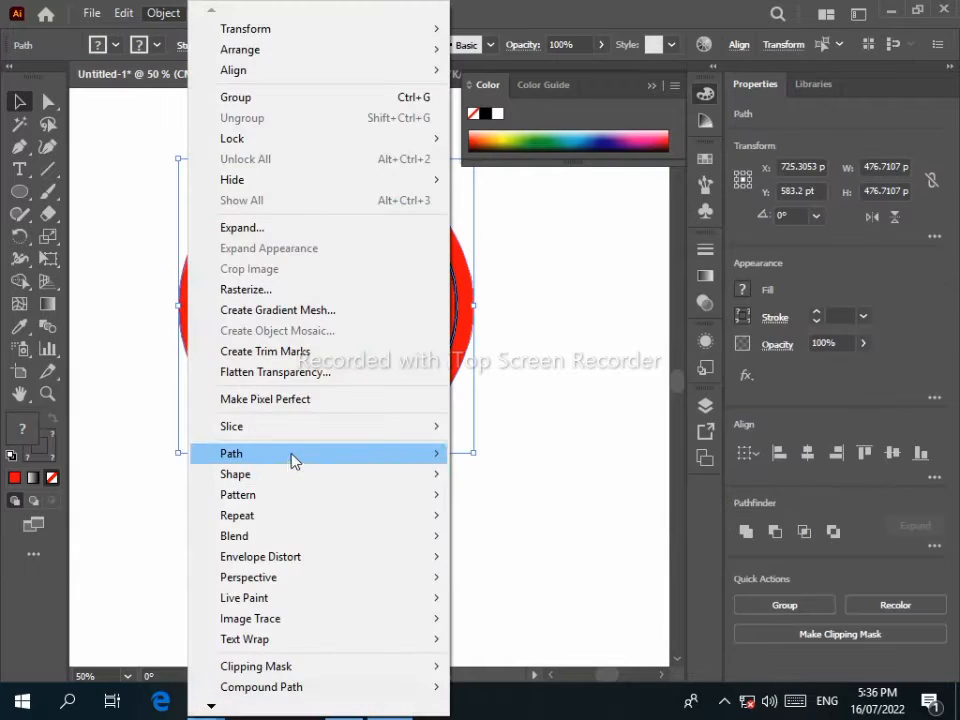
mouse_move(291, 455)
click(540, 521)
key(Return)
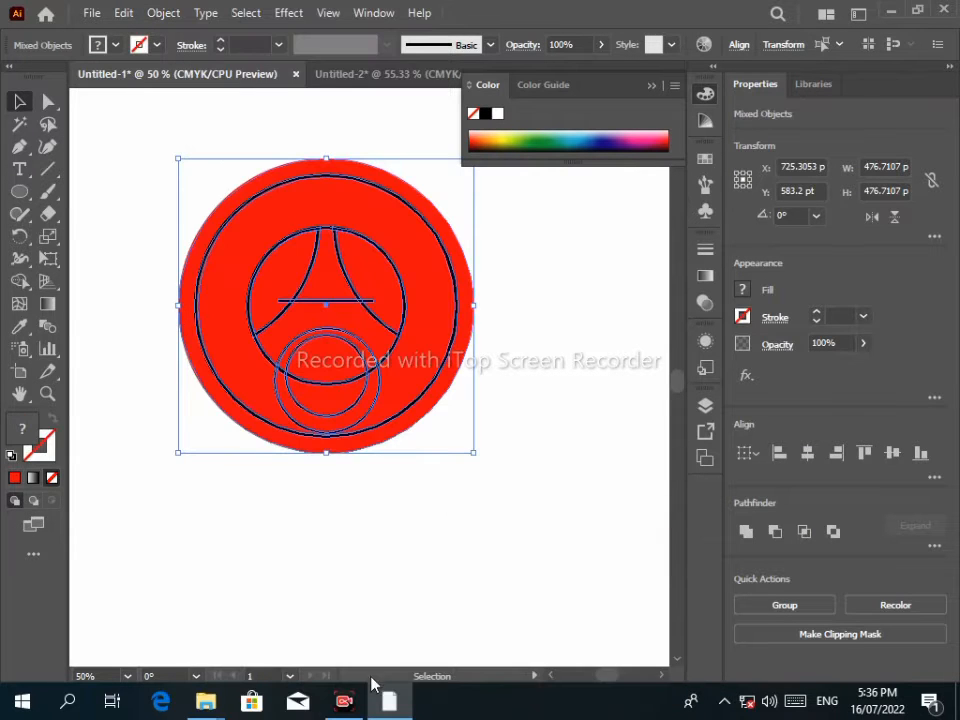
key(shift+m)
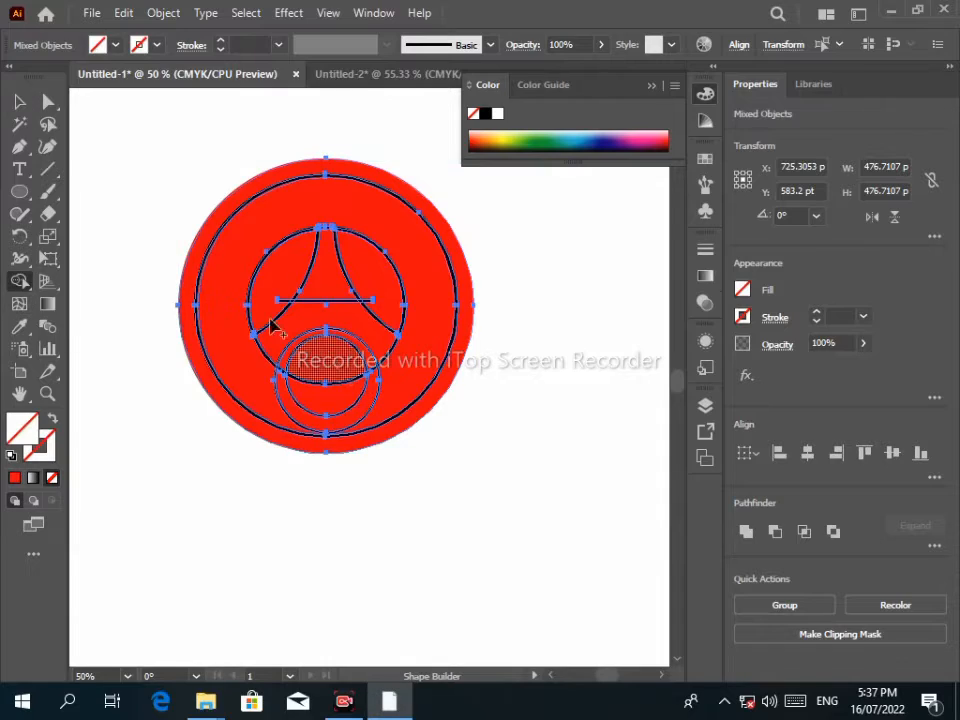
Set the fill colour to white and merge the top black stripe into white.
double_click(26, 425)
drag(241, 248, 232, 221)
click(656, 232)
scroll(228, 238, up, 2)
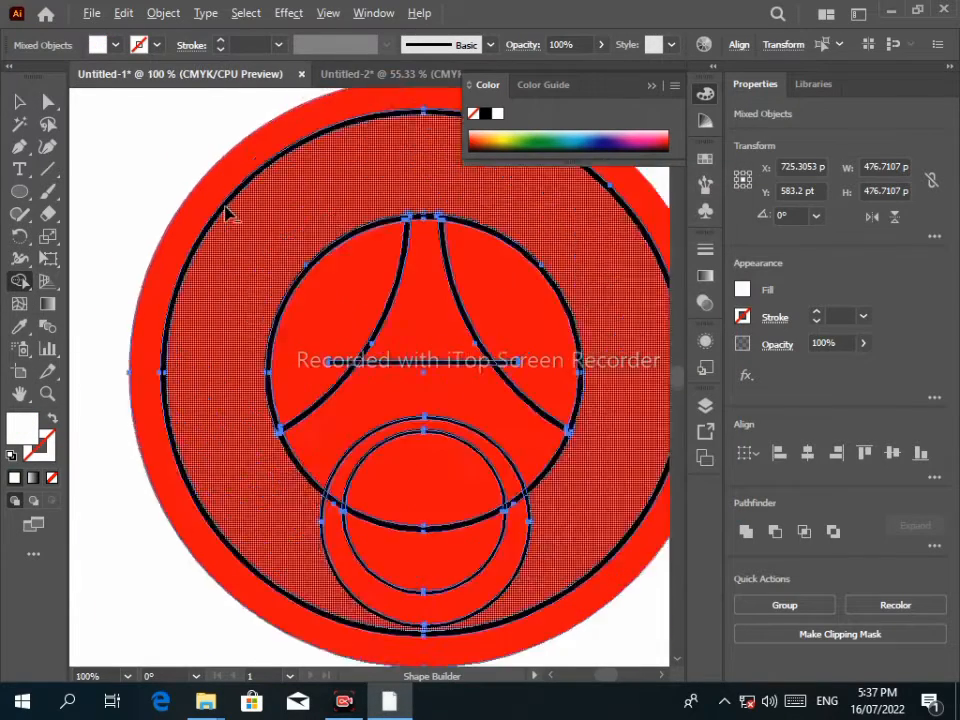
scroll(228, 214, up, 7)
click(252, 196)
scroll(266, 240, down, 8)
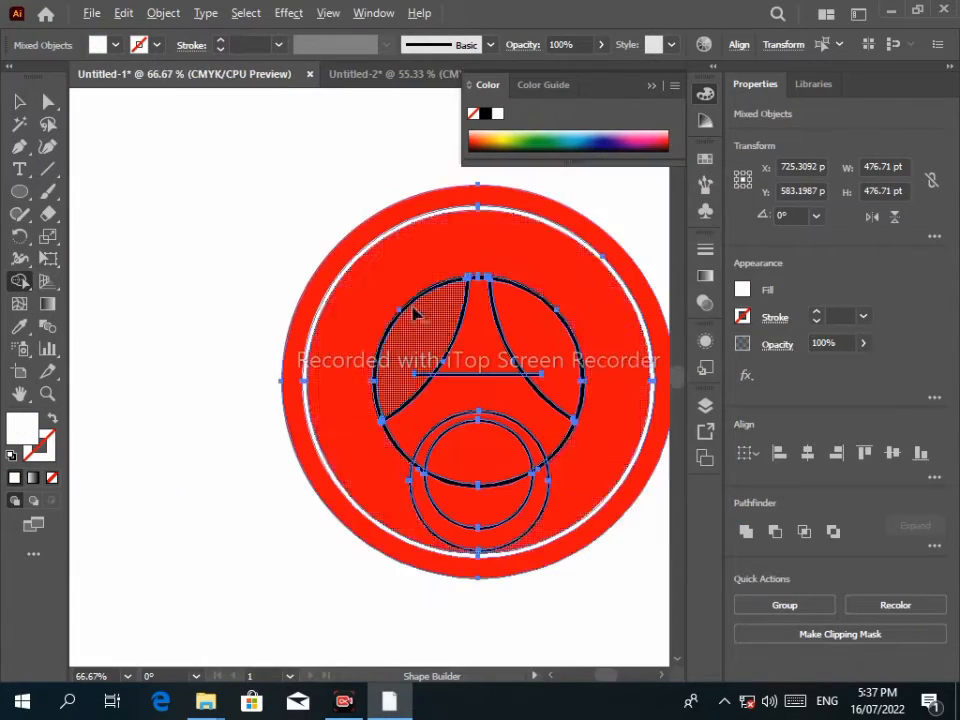
scroll(429, 272, up, 8)
scroll(424, 300, down, 3)
scroll(551, 281, up, 3)
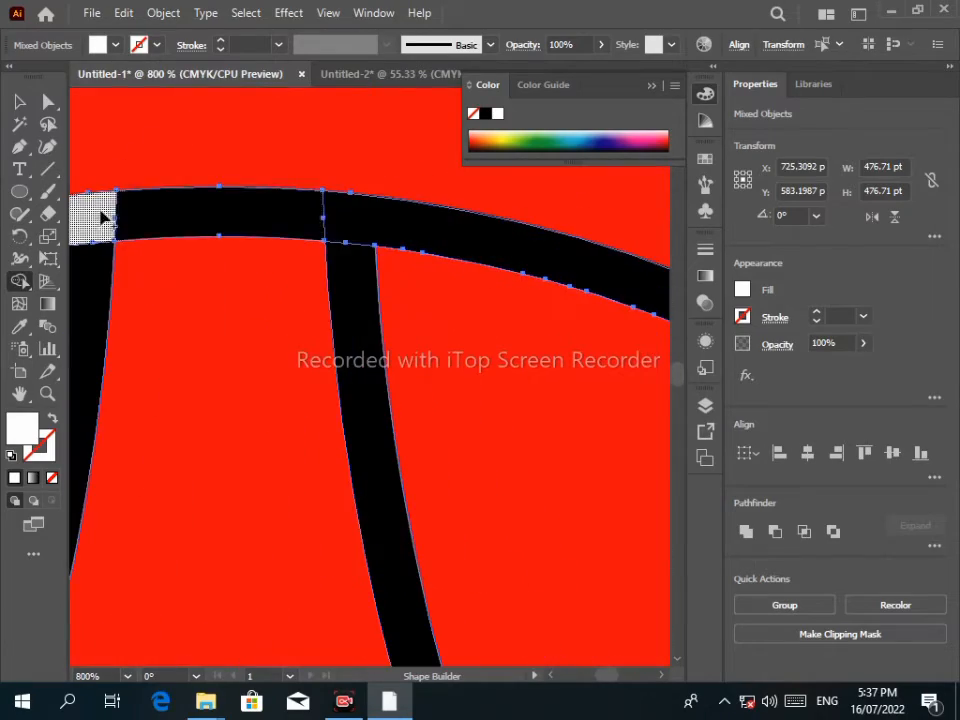
Fill the black band, the black arc segment and the lower arc with white.
click(360, 219)
scroll(373, 497, down, 6)
scroll(281, 472, up, 4)
drag(111, 403, 293, 236)
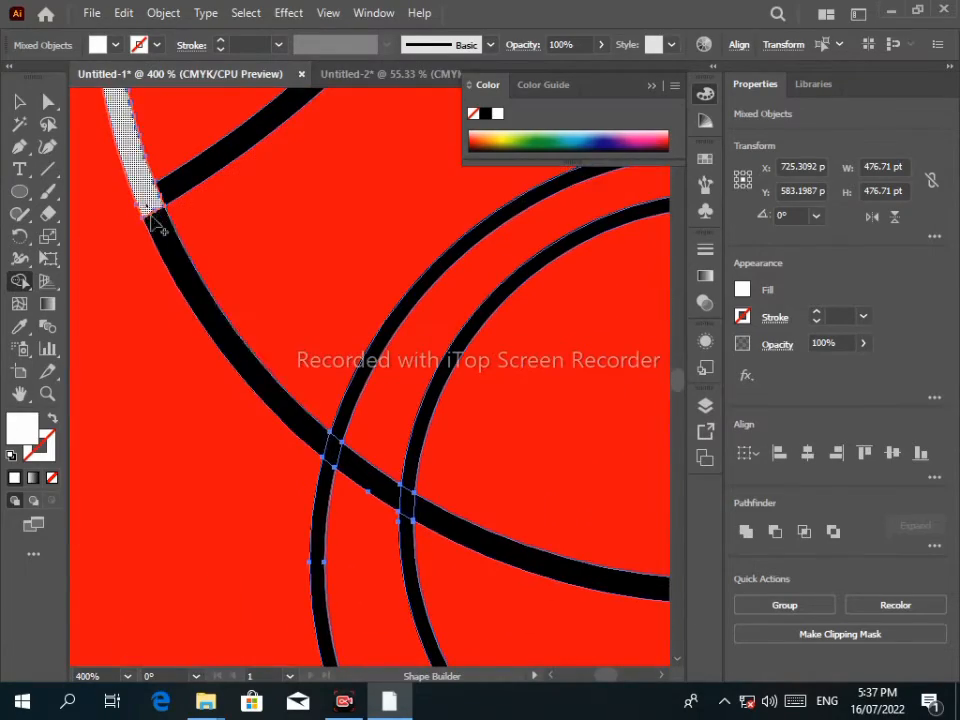
click(186, 262)
scroll(230, 300, down, 3)
scroll(400, 420, up, 3)
scroll(492, 461, up, 1)
click(366, 384)
scroll(362, 375, down, 3)
scroll(192, 276, up, 4)
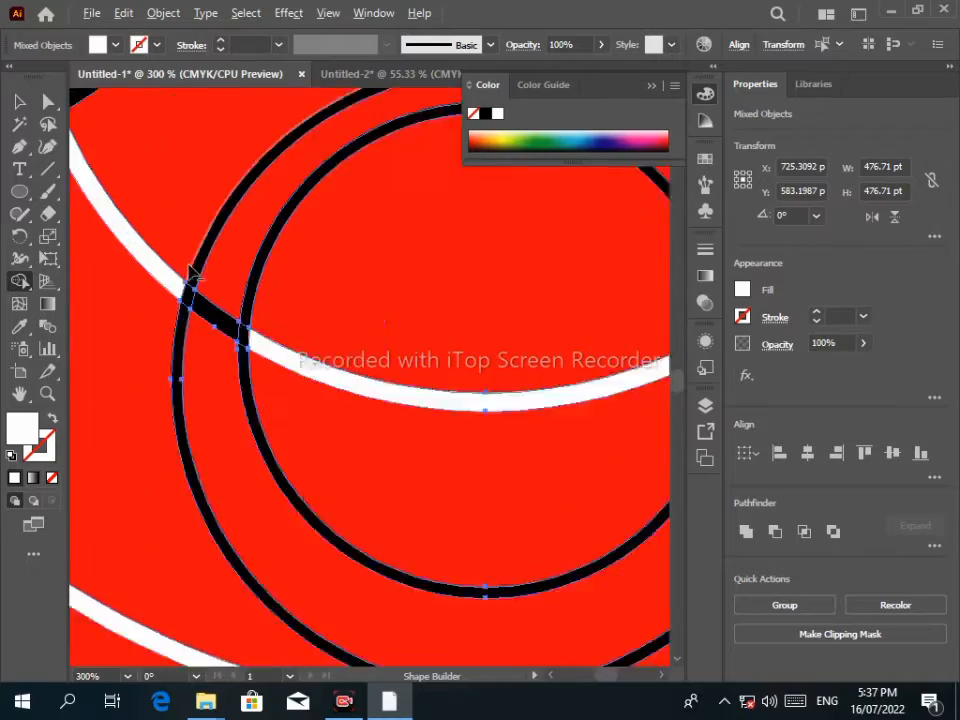
Merge the left and right black crossing segments into the white band and arcs.
drag(175, 333, 354, 445)
scroll(363, 415, down, 3)
scroll(328, 343, down, 1)
drag(550, 343, 268, 439)
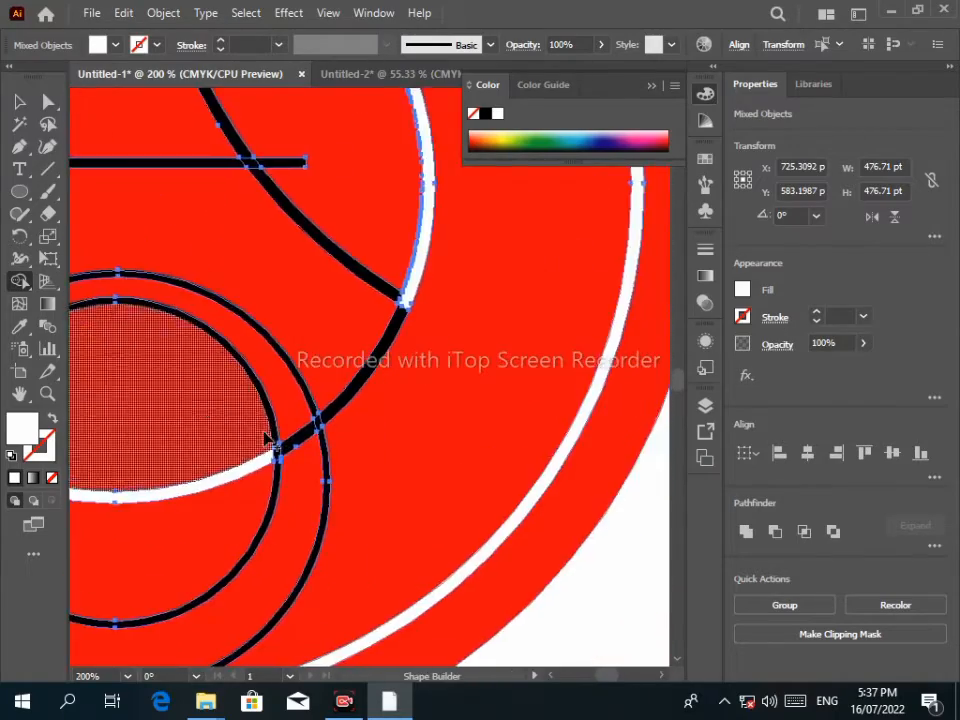
scroll(296, 441, up, 3)
drag(150, 504, 322, 408)
scroll(369, 349, down, 1)
scroll(422, 431, down, 2)
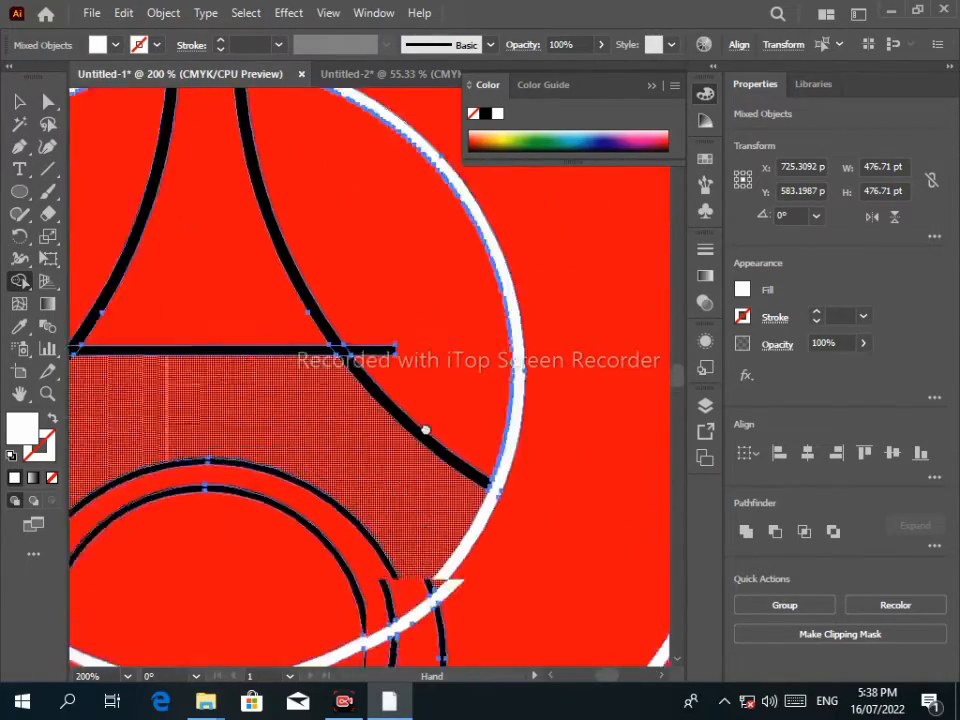
scroll(285, 221, up, 3)
click(265, 276)
click(476, 306)
scroll(345, 551, down, 4)
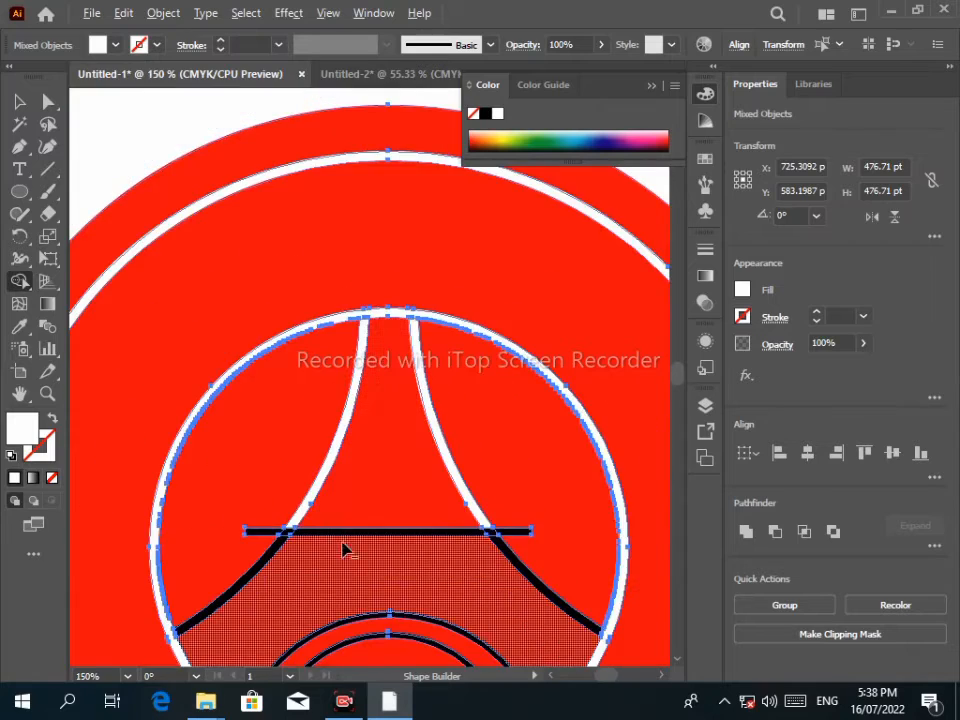
scroll(317, 437, up, 3)
scroll(603, 468, up, 1)
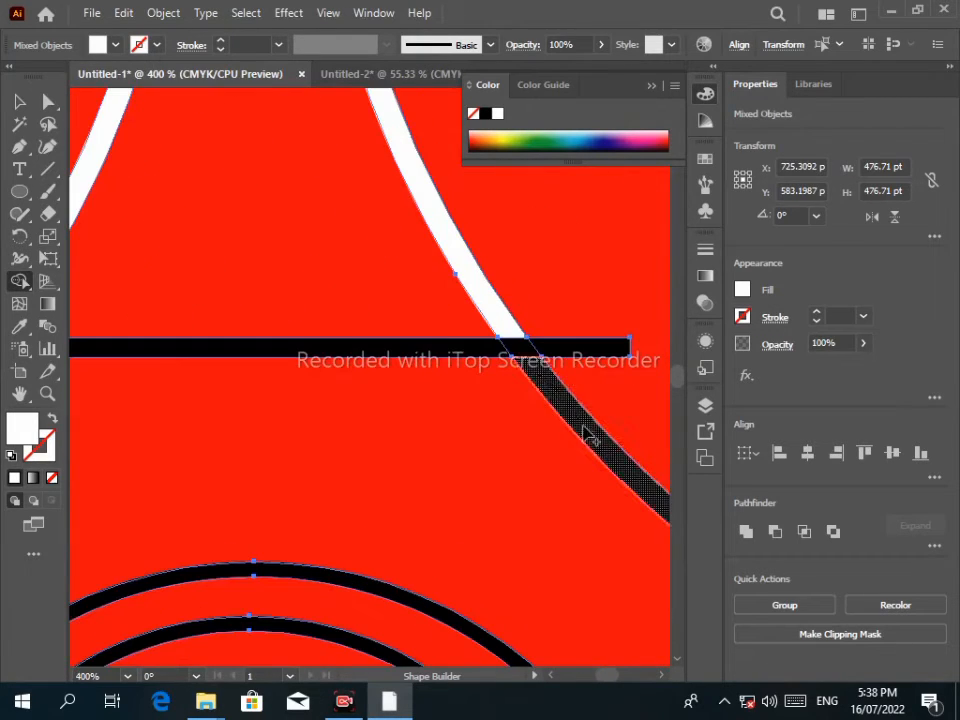
Turn the black horizontal bar white, undoing an unwanted merge of the outer strip.
click(578, 350)
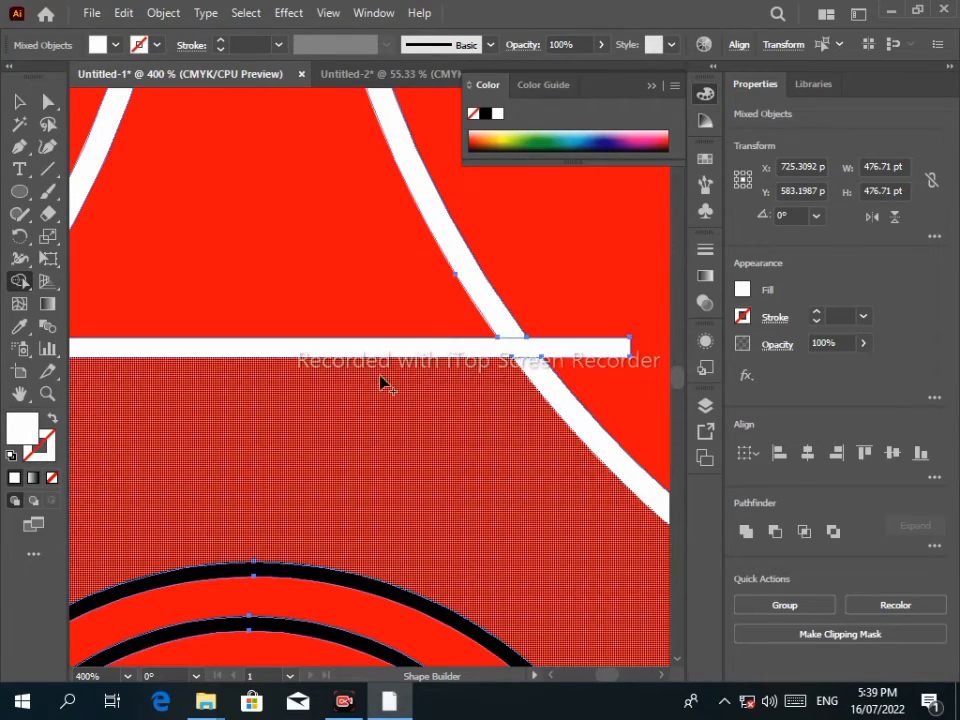
scroll(144, 388, down, 2)
scroll(236, 343, up, 2)
scroll(300, 454, down, 3)
scroll(198, 592, up, 2)
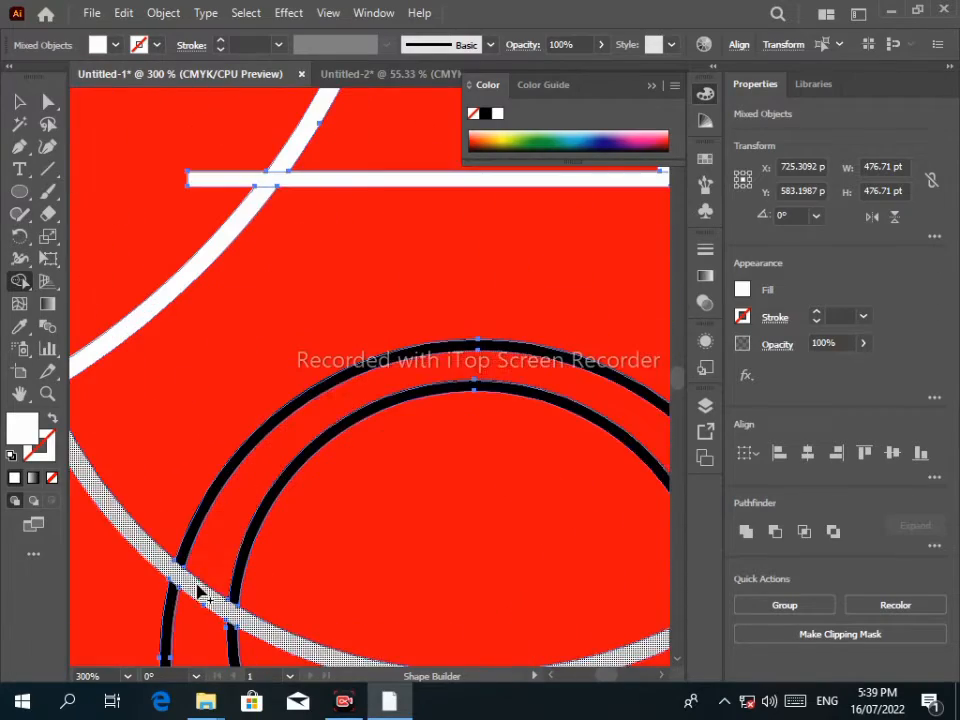
scroll(495, 368, up, 3)
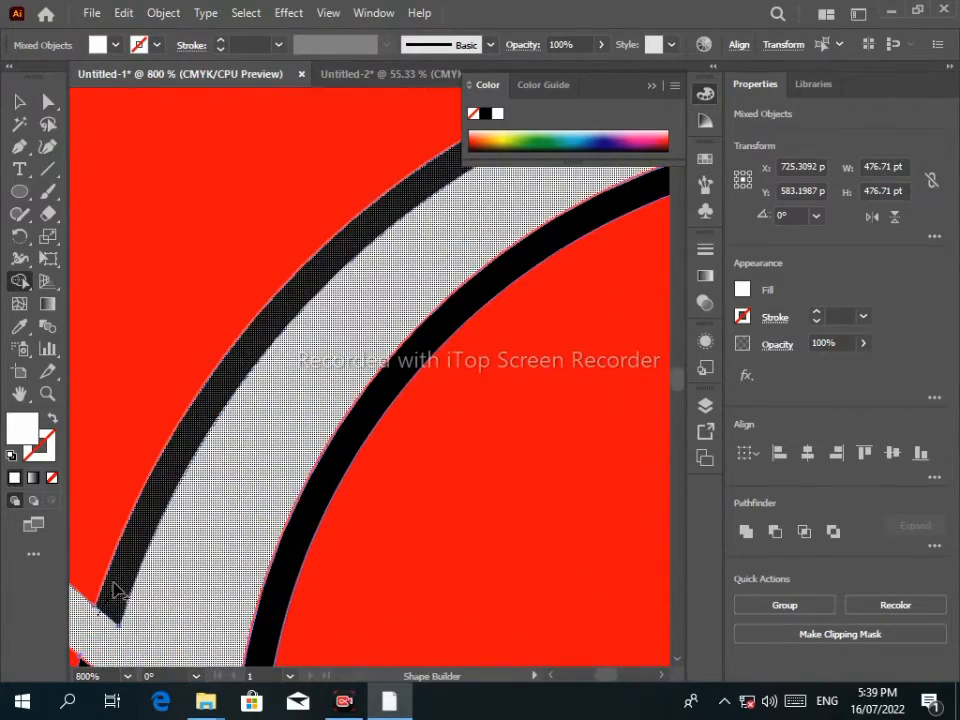
drag(114, 583, 115, 585)
key(space)
drag(370, 270, 230, 398)
key(ctrl+z)
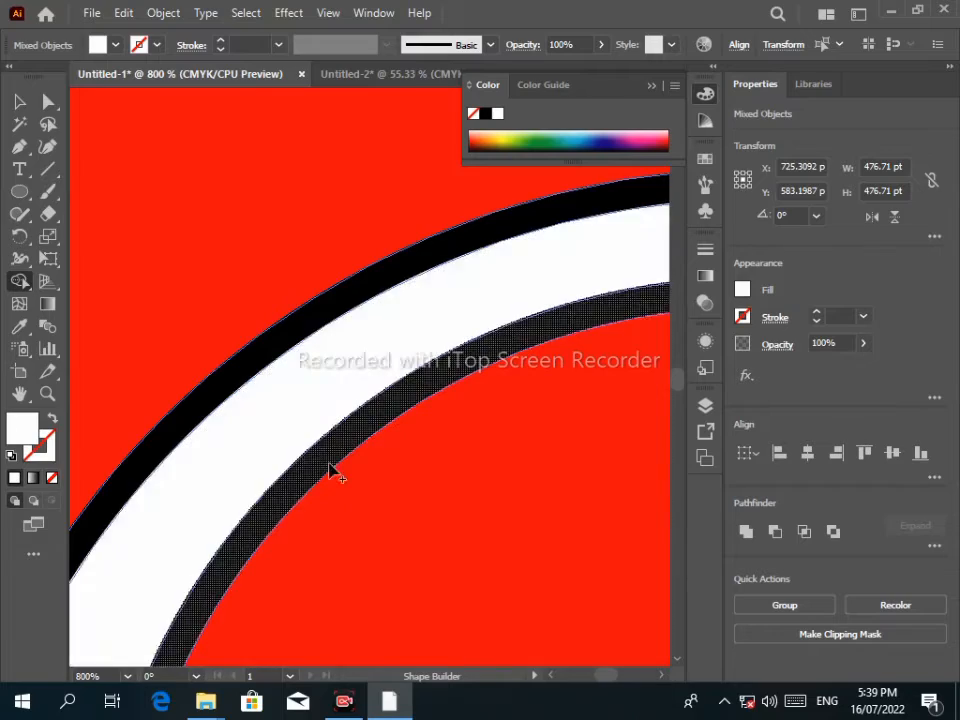
Merge the side segments, bar, centre triangle, lower circle and inner regions into one white shape.
scroll(283, 306, down, 5)
scroll(426, 306, up, 3)
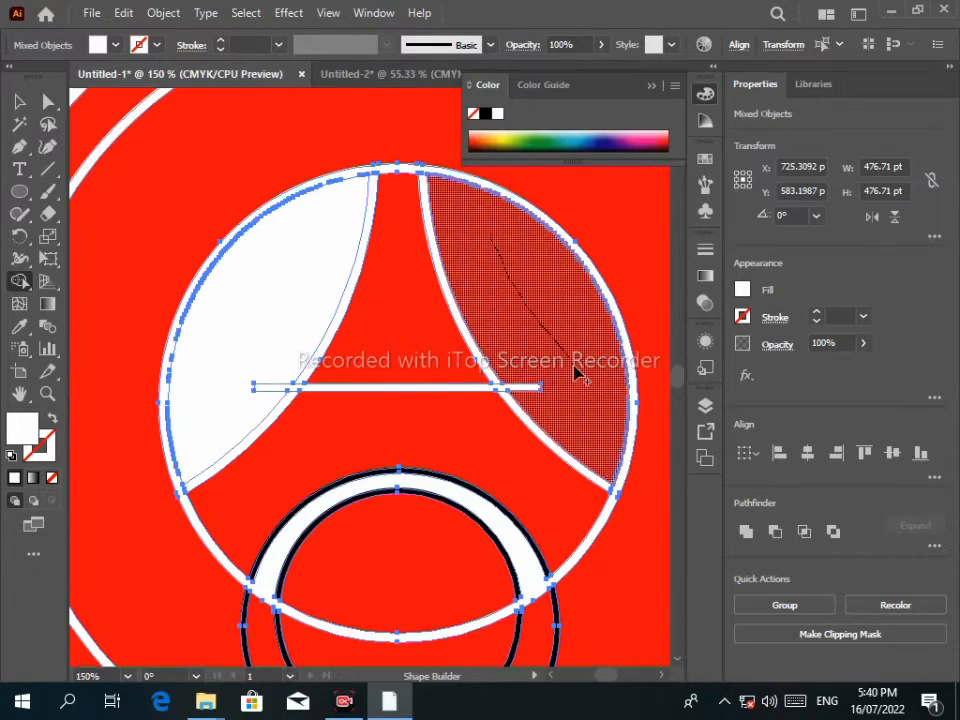
mouse_move(577, 373)
mouse_down()
mouse_move(516, 362)
mouse_move(530, 417)
mouse_move(278, 361)
mouse_move(256, 410)
mouse_move(269, 364)
mouse_move(186, 400)
mouse_up()
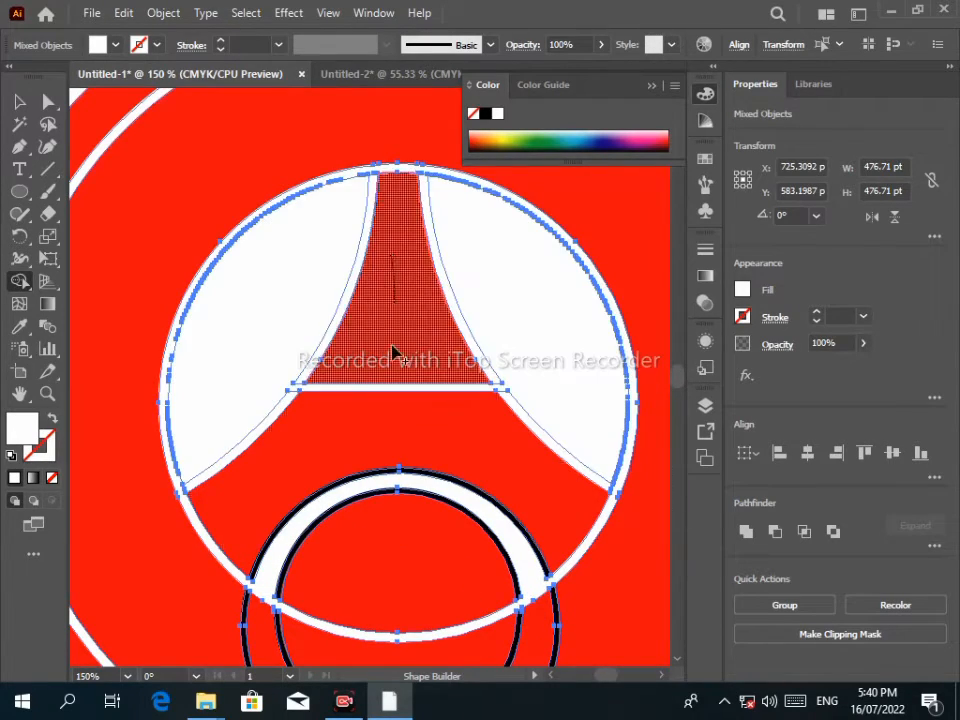
drag(393, 352, 364, 493)
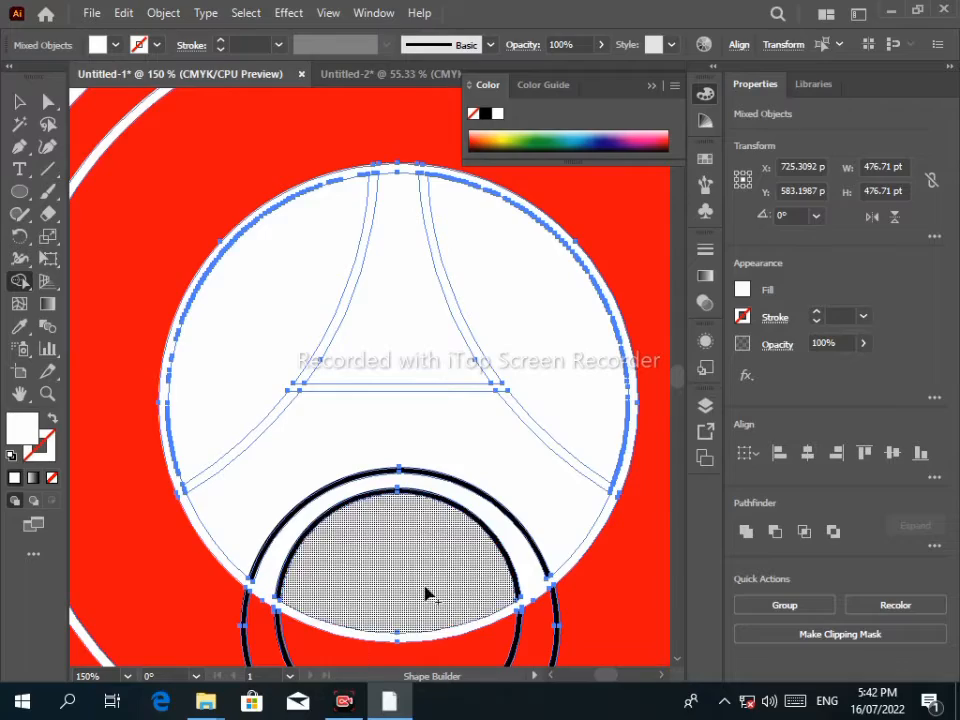
scroll(364, 476, up, 5)
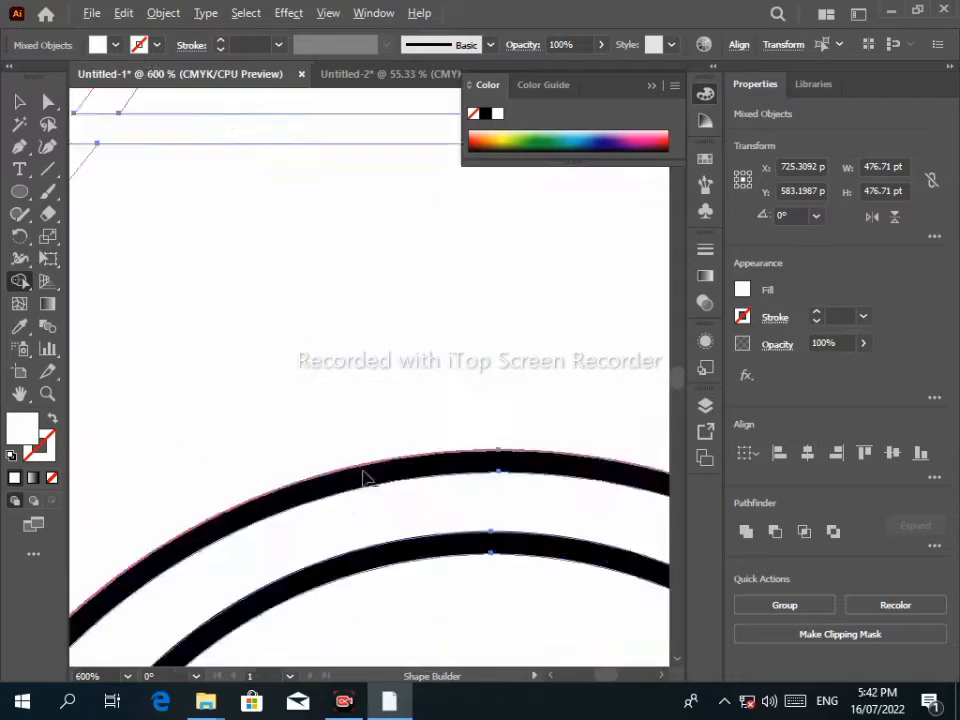
scroll(403, 480, down, 3)
scroll(408, 489, down, 3)
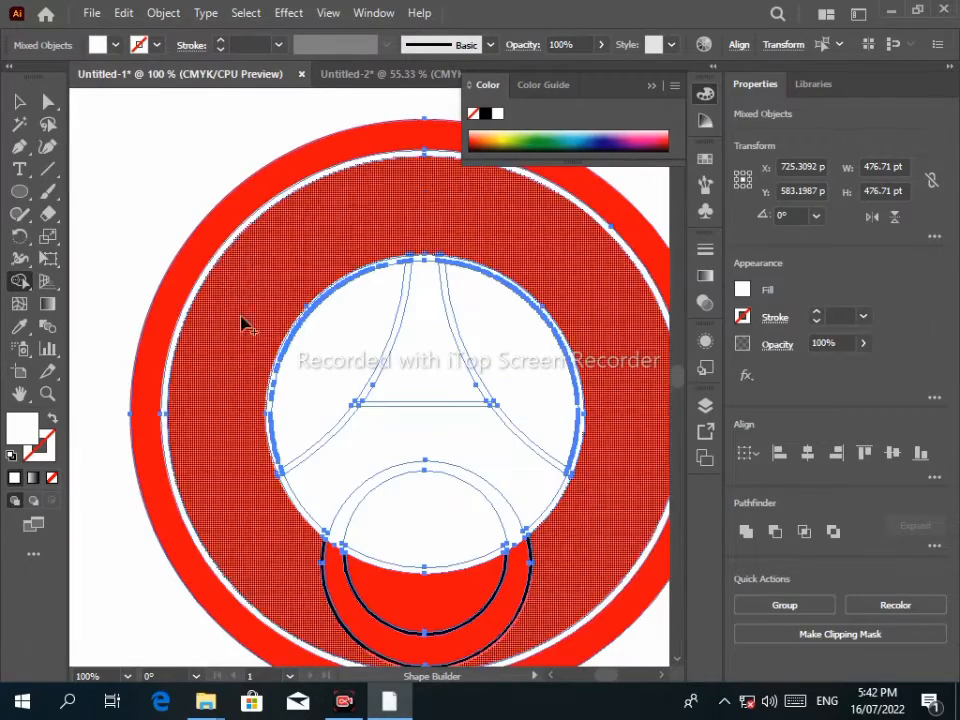
click(242, 324)
mouse_move(569, 561)
mouse_down()
mouse_move(529, 594)
mouse_move(328, 570)
mouse_up()
scroll(455, 370, down, 2)
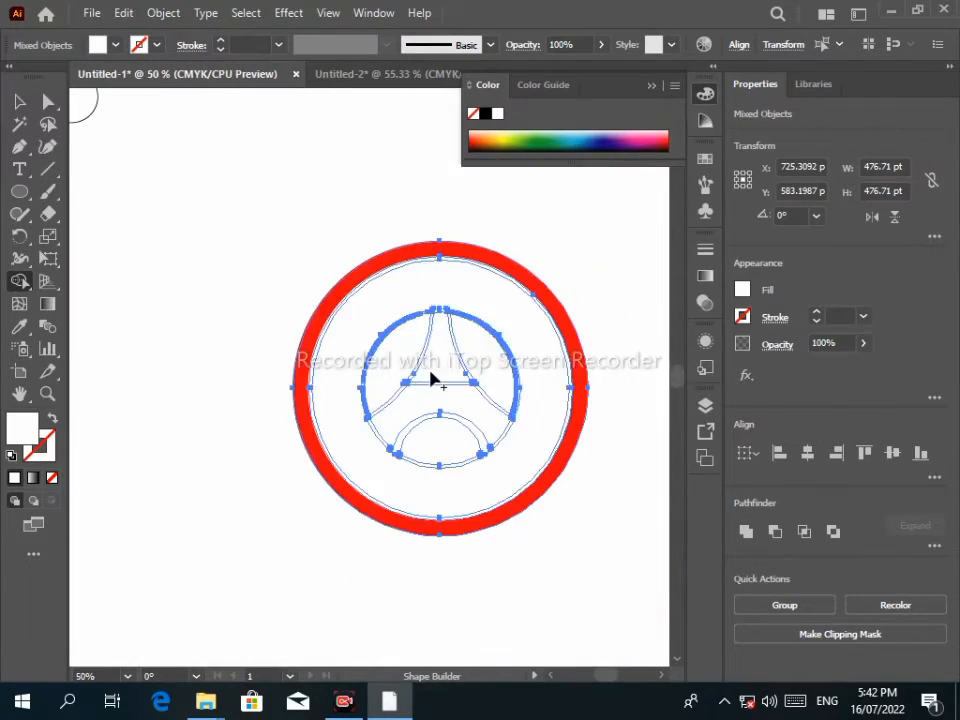
scroll(431, 372, up, 3)
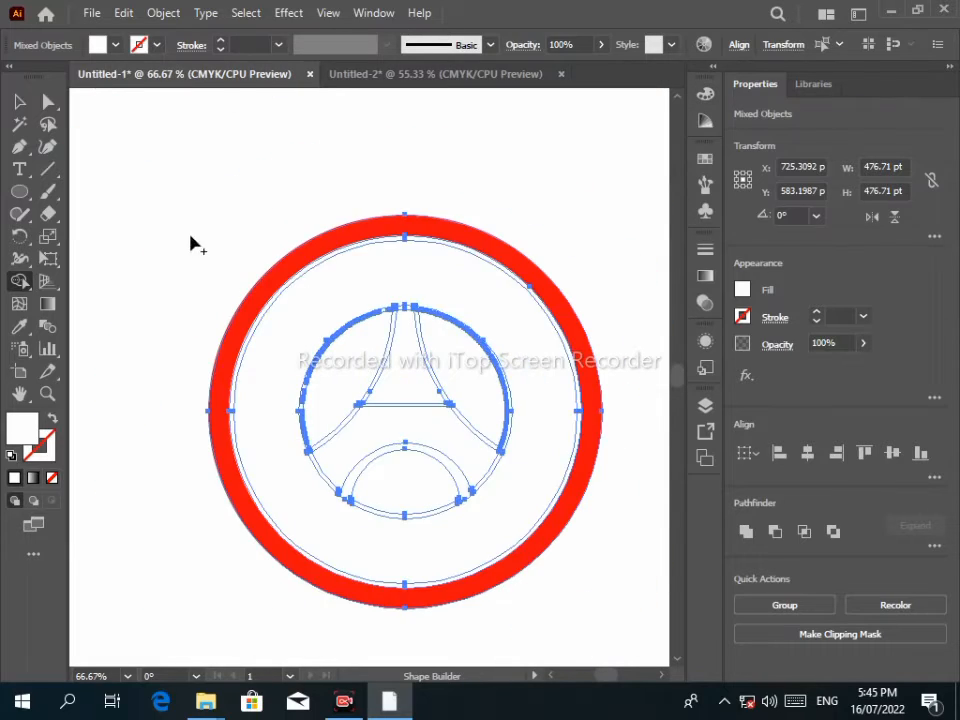
mouse_move(180, 214)
mouse_down()
mouse_move(467, 463)
mouse_move(458, 460)
mouse_up()
Select the entire crest and apply Simplify to its paths.
click(22, 100)
drag(128, 197, 556, 553)
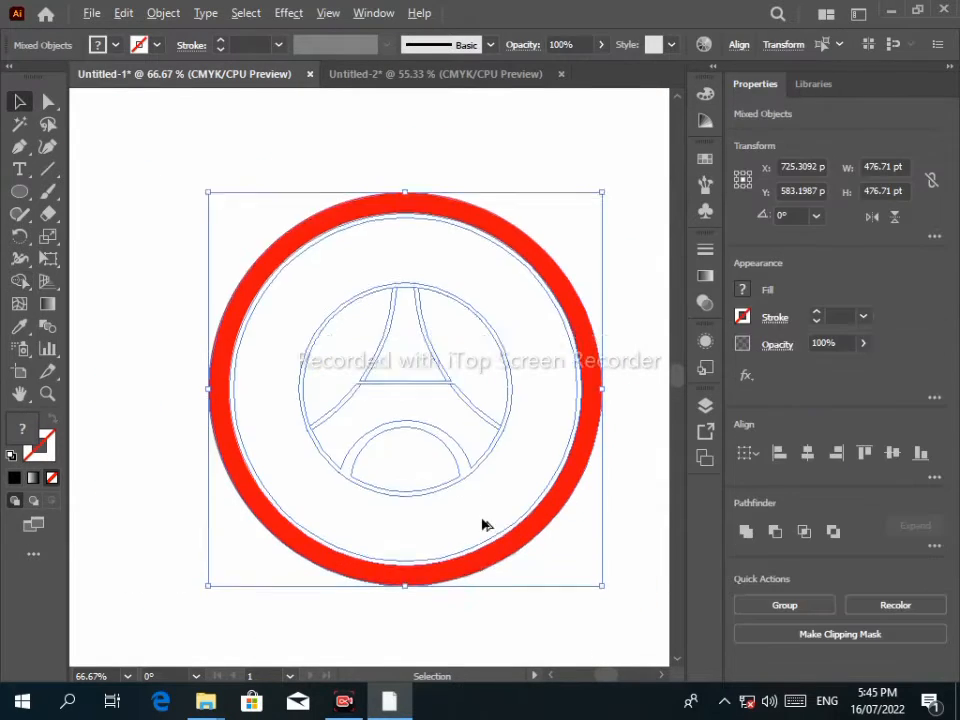
scroll(482, 523, down, 2)
drag(423, 448, 367, 444)
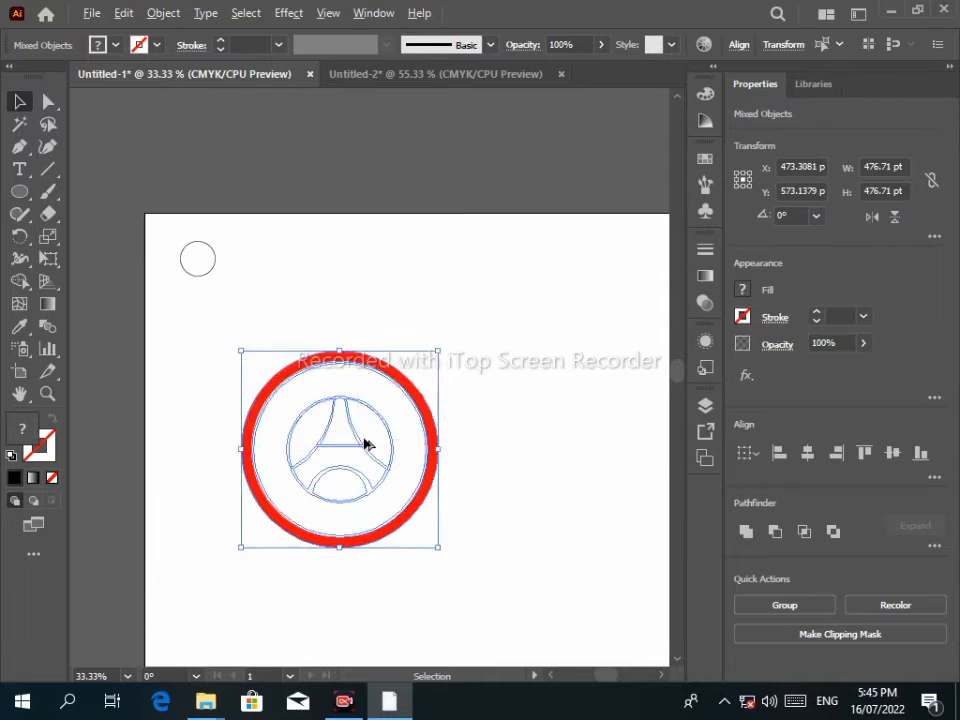
scroll(367, 444, up, 1)
drag(312, 266, 364, 148)
mouse_move(526, 174)
mouse_down()
mouse_move(530, 220)
mouse_move(537, 184)
mouse_up()
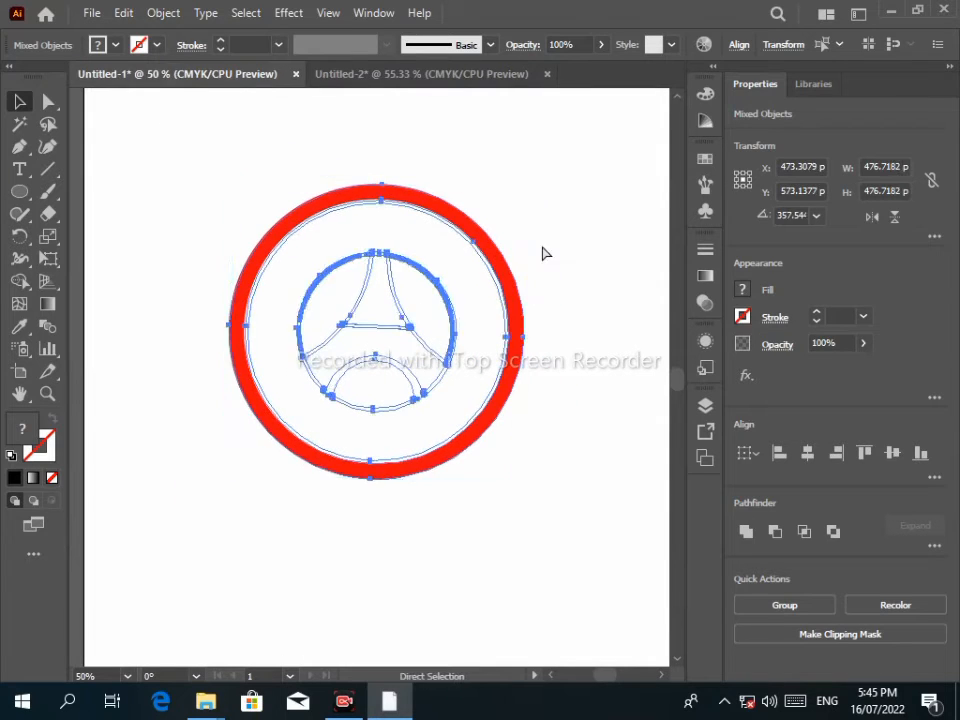
key(ctrl+z)
key(ctrl+z)
drag(94, 187, 450, 326)
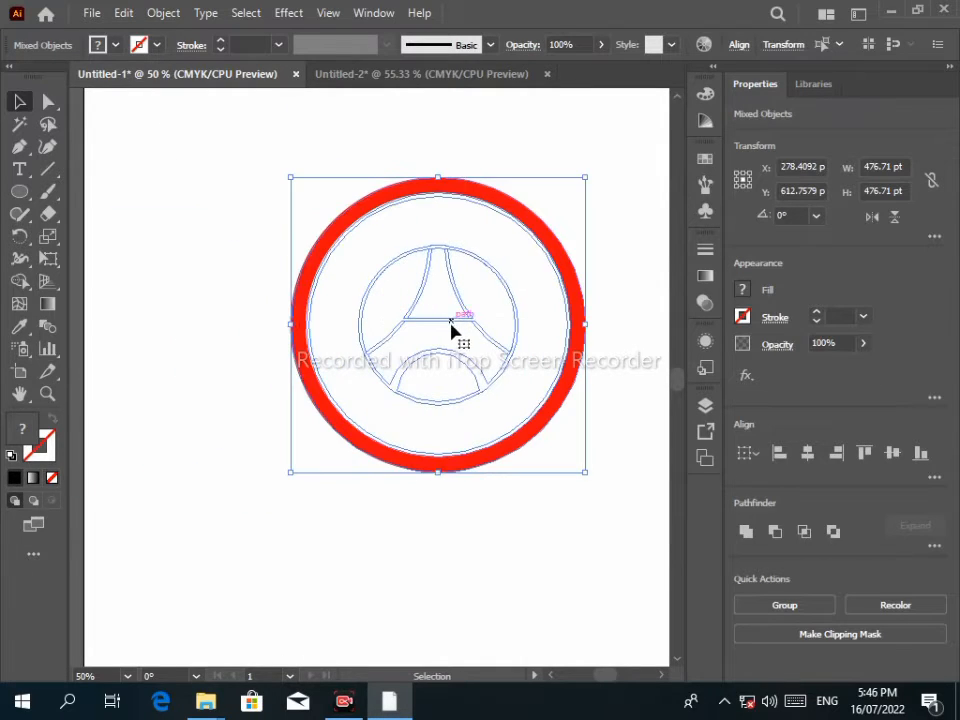
right_click(428, 334)
click(489, 452)
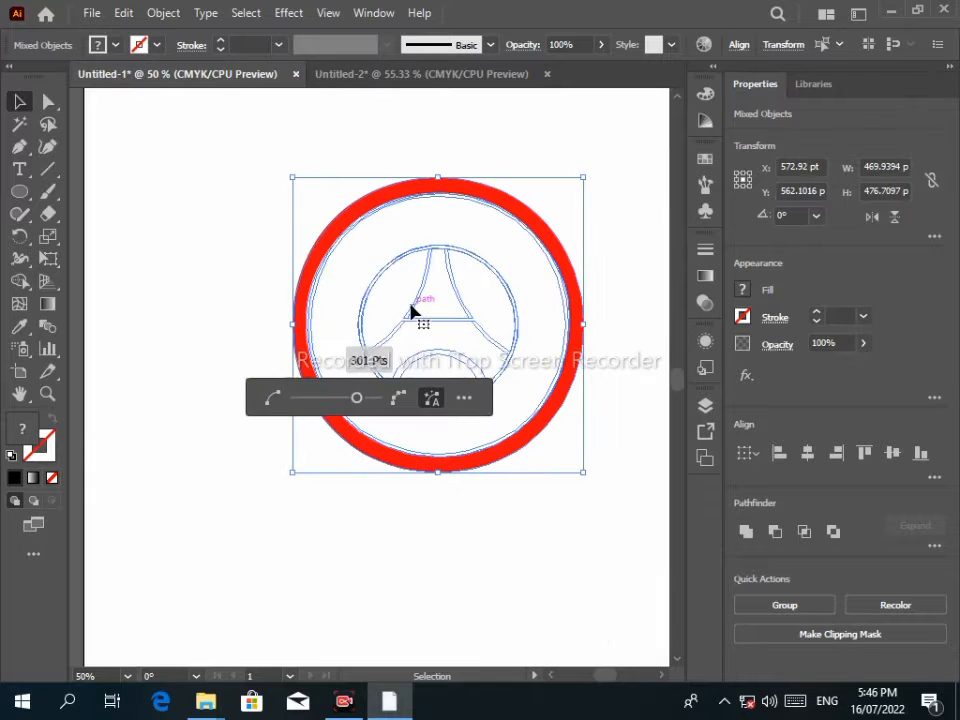
click(104, 167)
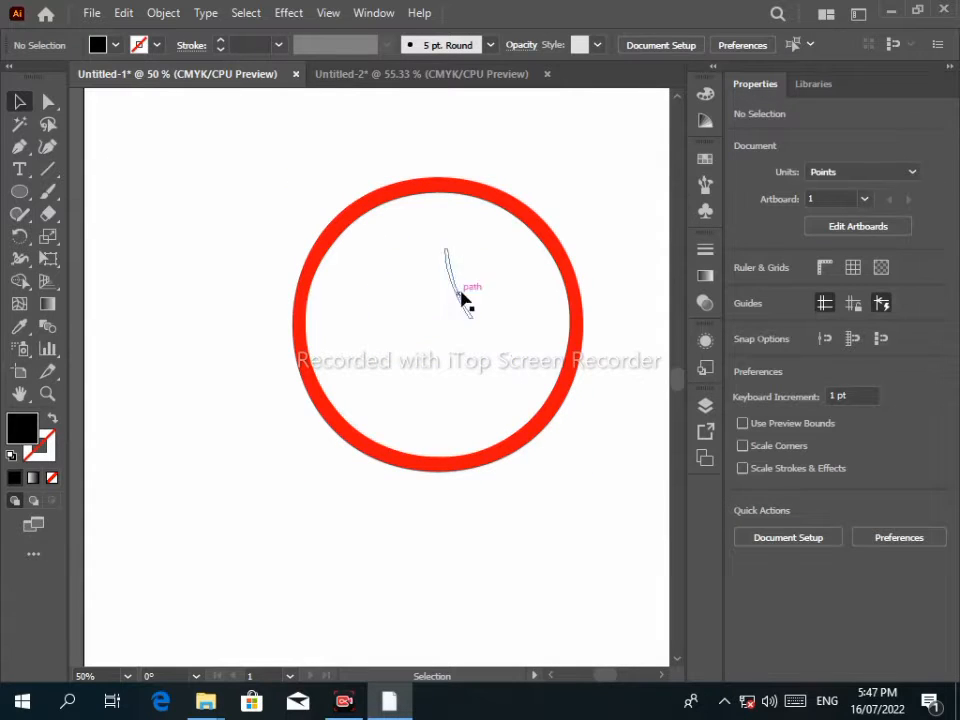
Draw a small swatch rectangle at the artboard's top-left corner.
double_click(22, 428)
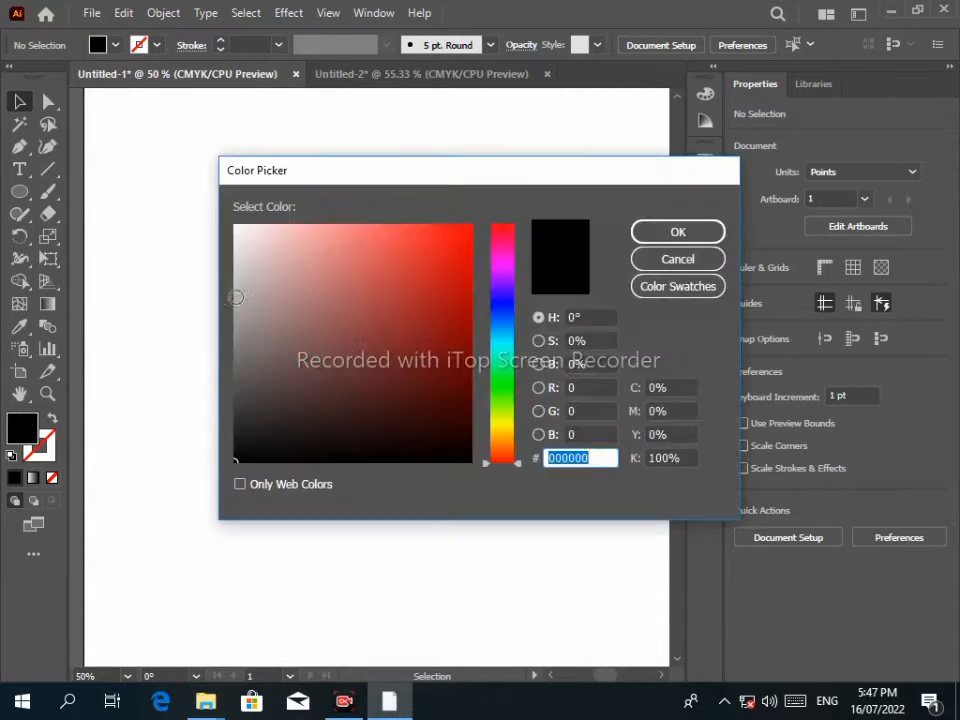
key(Escape)
click(18, 195)
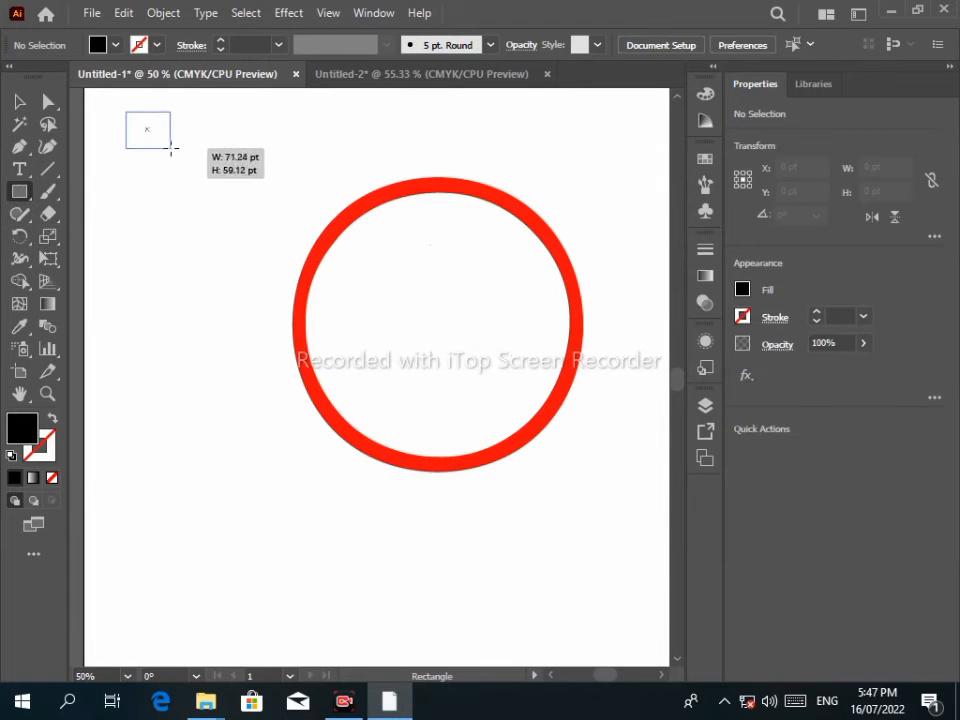
drag(171, 148, 287, 136)
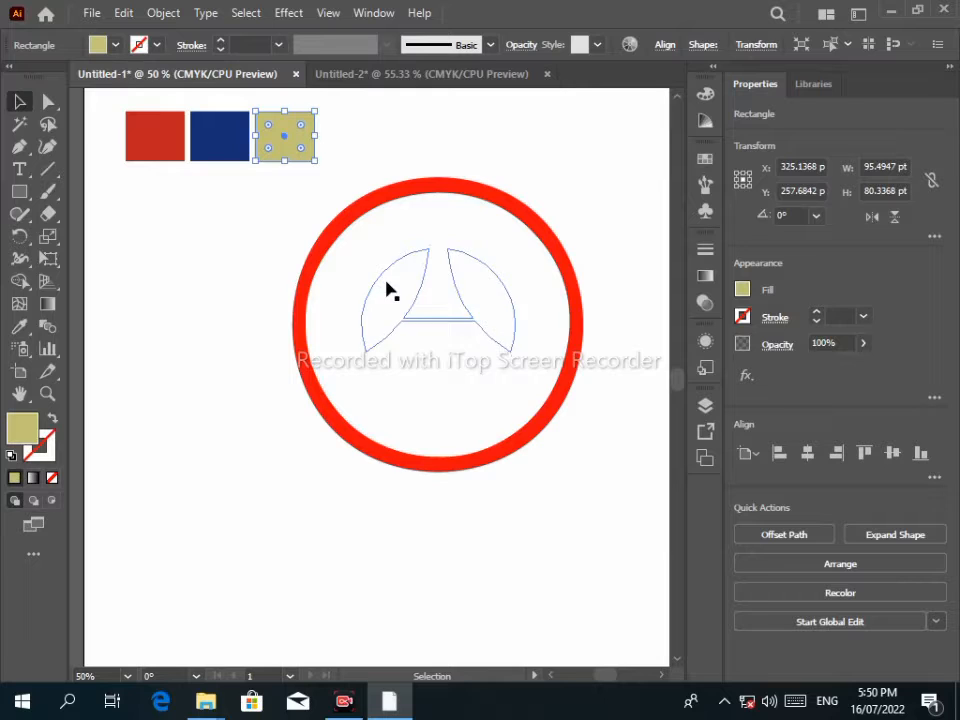
click(18, 327)
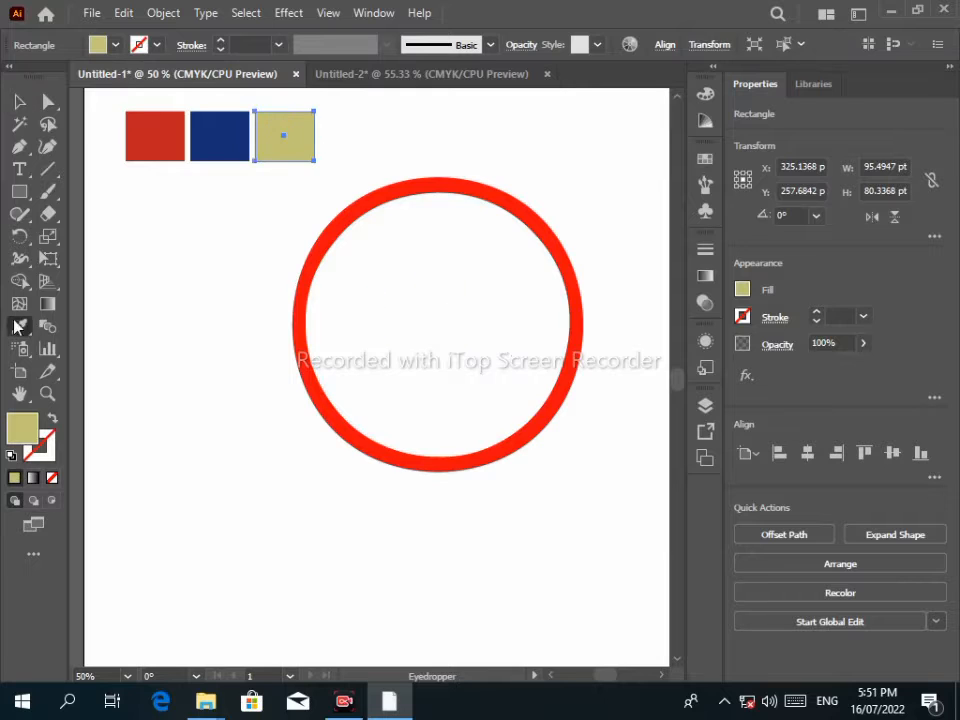
Recolour the outer ring red and fill the white inner area with the navy colour.
click(21, 101)
click(335, 230)
click(20, 327)
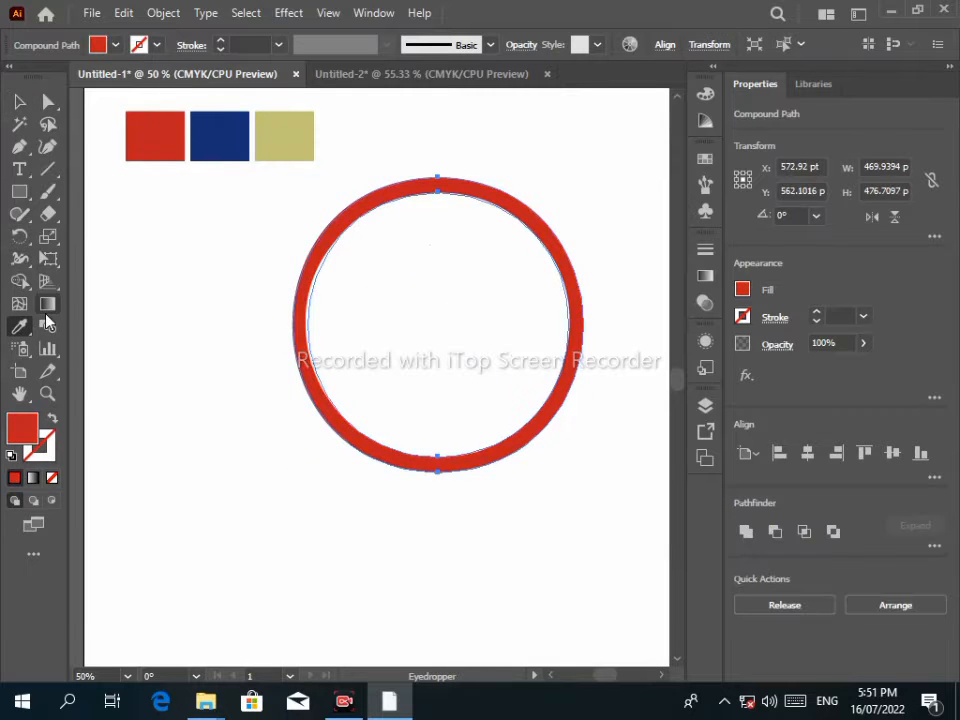
click(21, 101)
click(390, 251)
click(21, 328)
click(224, 114)
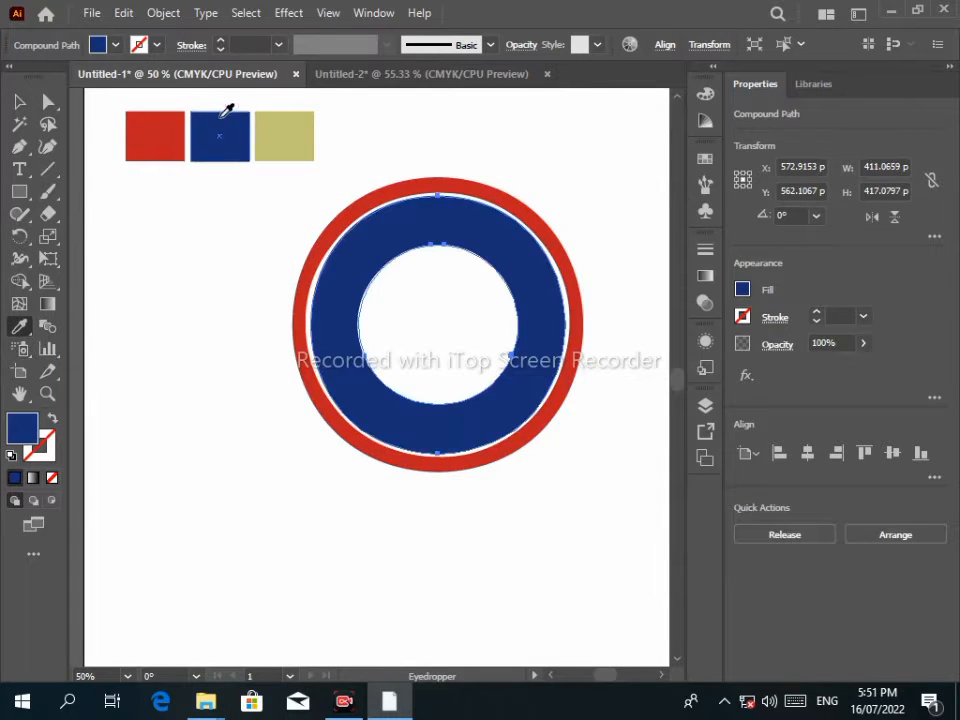
Fill the shape inside the inner circle and the small bottom ellipse navy blue.
click(20, 102)
click(400, 300)
click(20, 327)
click(219, 131)
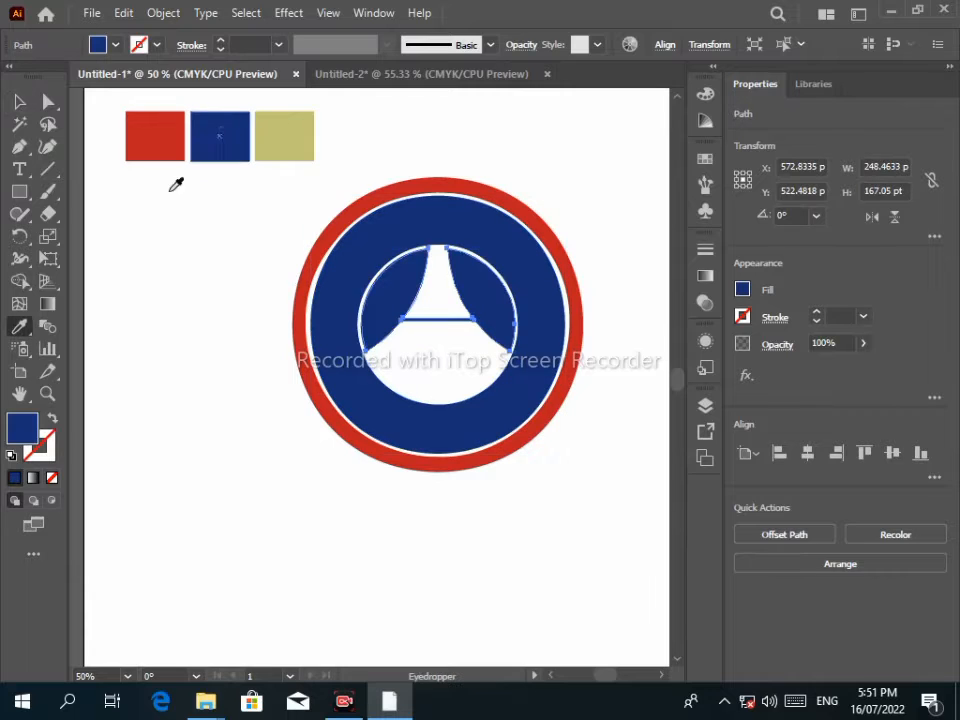
click(424, 378)
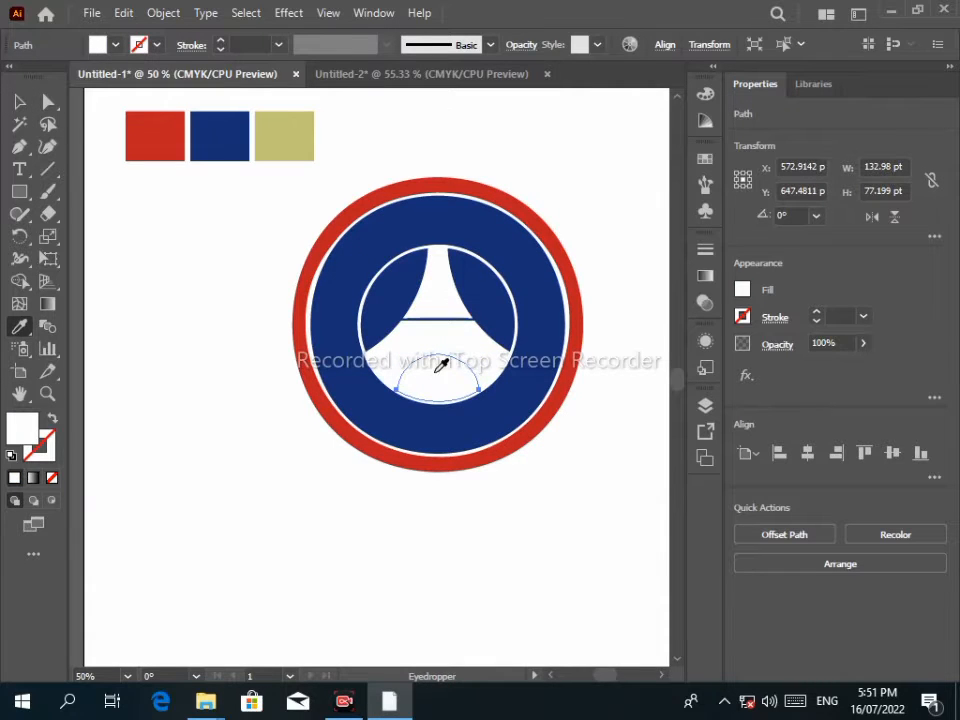
click(220, 131)
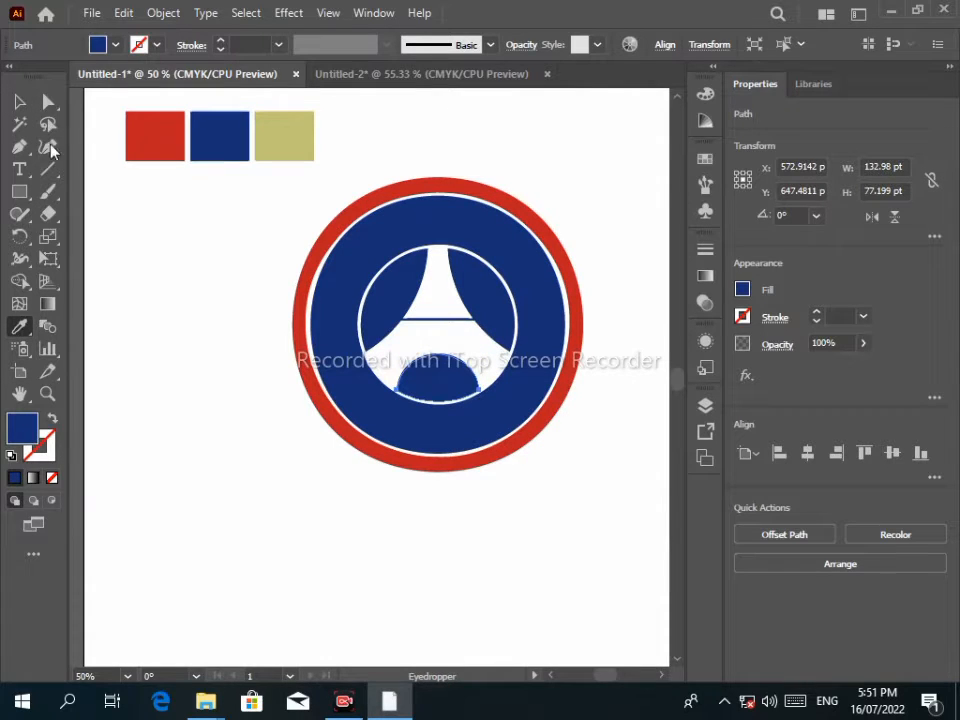
Fill the emblem's top triangle and lower arc band with the red swatch colour.
click(437, 300)
click(20, 327)
click(158, 132)
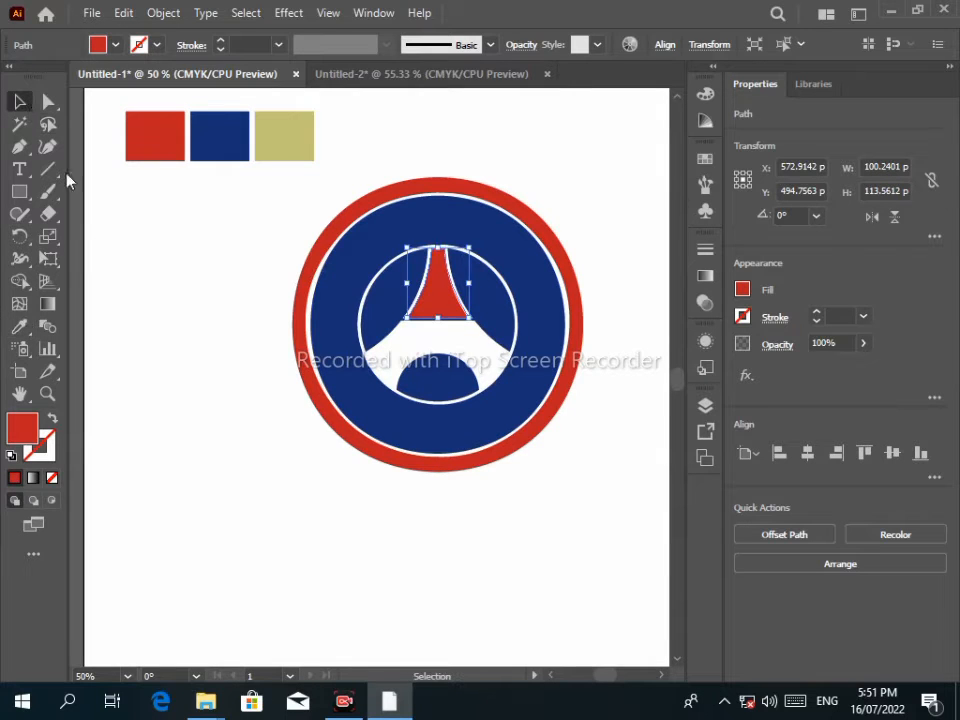
click(424, 348)
click(20, 327)
click(168, 121)
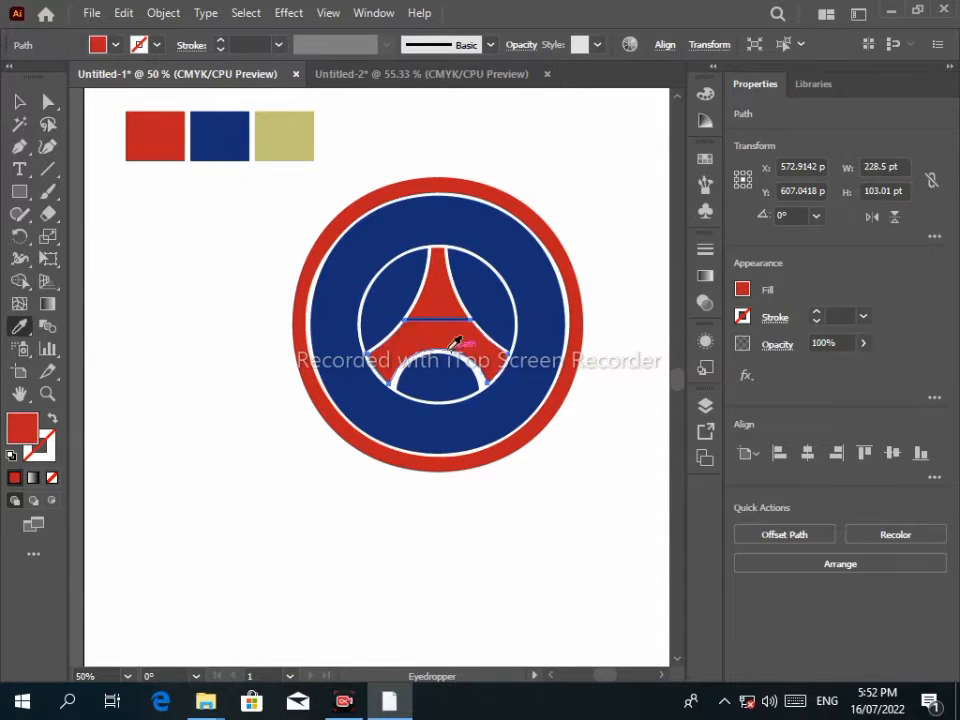
Sample the blue swatch to make the outer ring navy.
key(v)
click(371, 203)
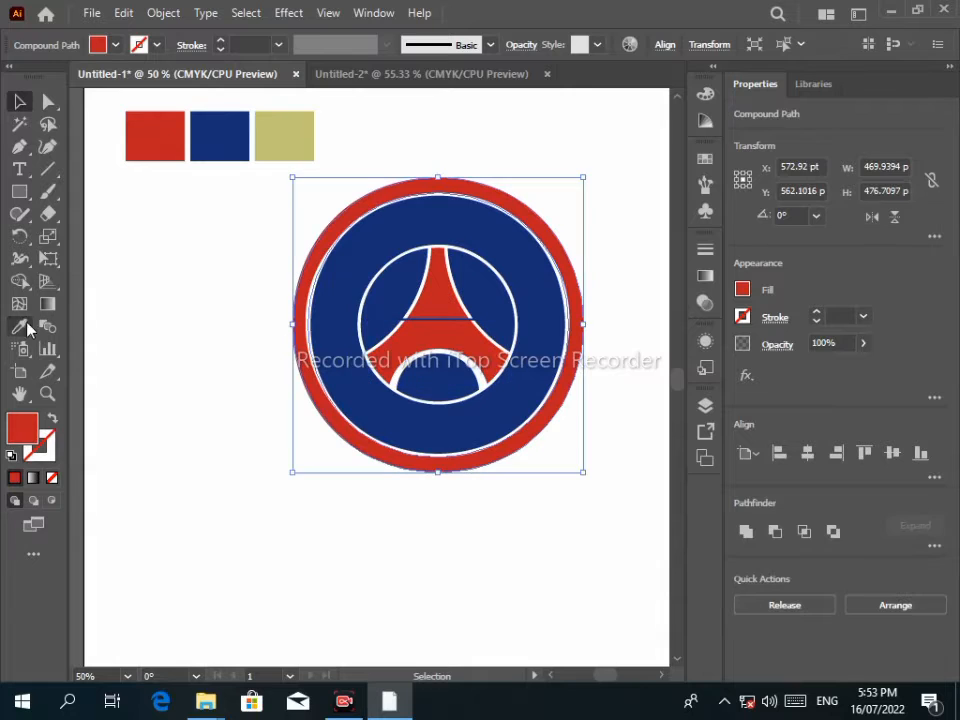
click(22, 327)
click(208, 139)
Select all the emblem shapes and move the emblem down and to the left.
key(v)
drag(262, 202, 685, 520)
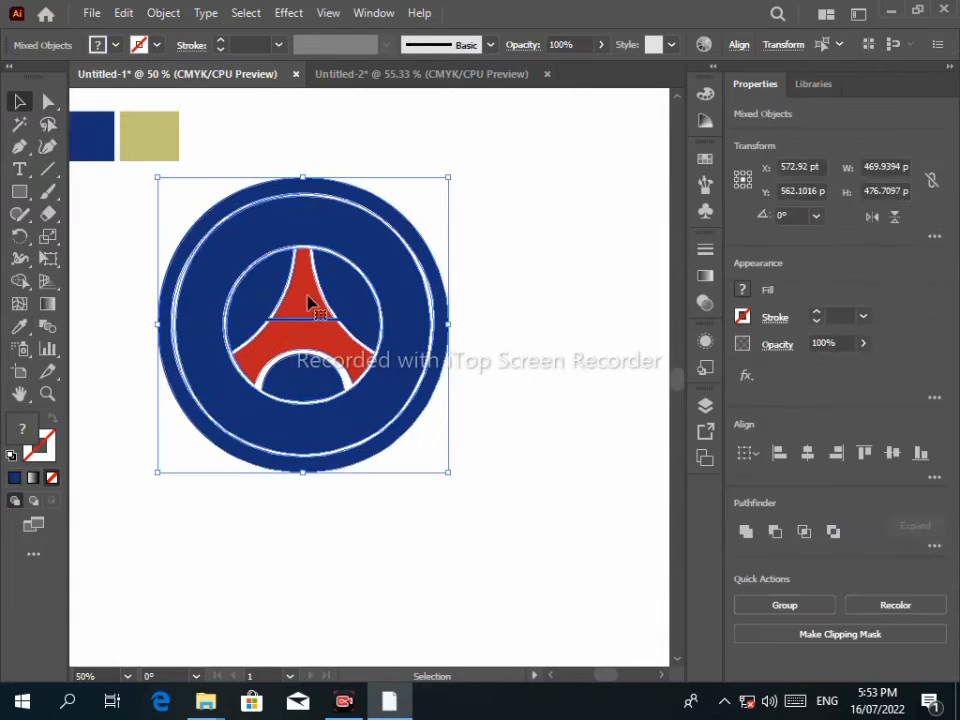
drag(309, 299, 249, 379)
click(298, 182)
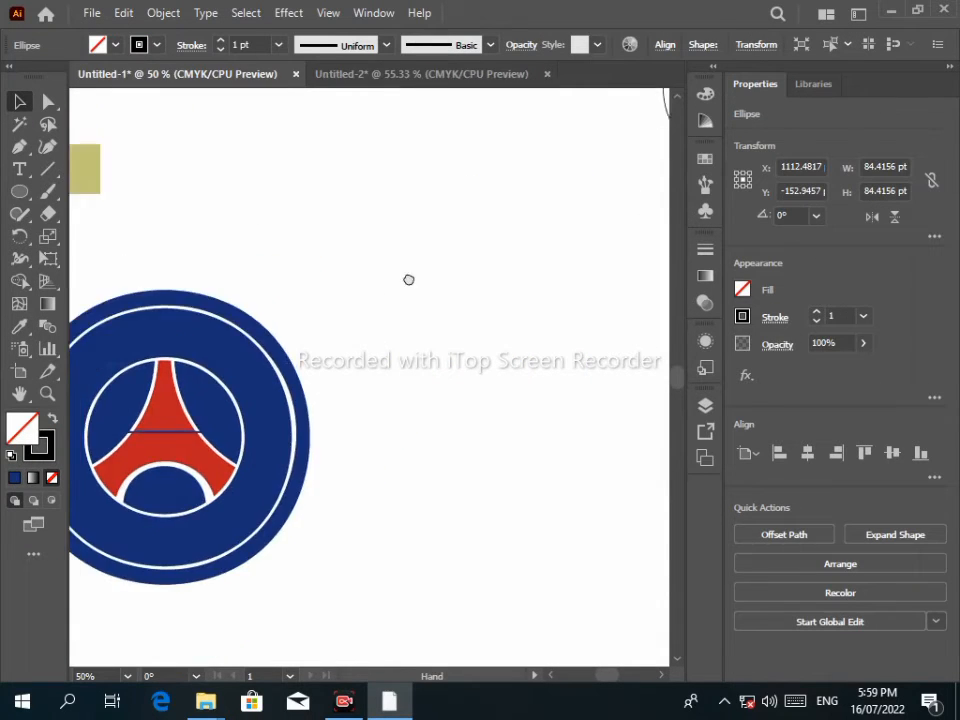
Copy a large reference circle onto the blank canvas as two slightly offset, overlapping circles.
scroll(407, 278, right, 3)
scroll(407, 278, up, 2)
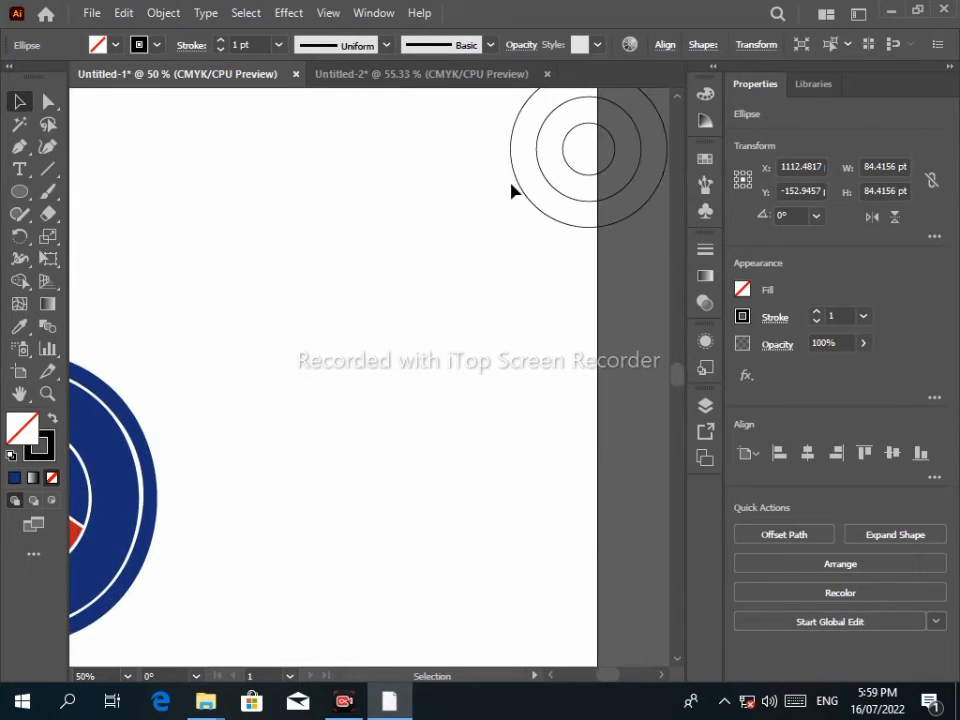
drag(511, 188, 319, 363)
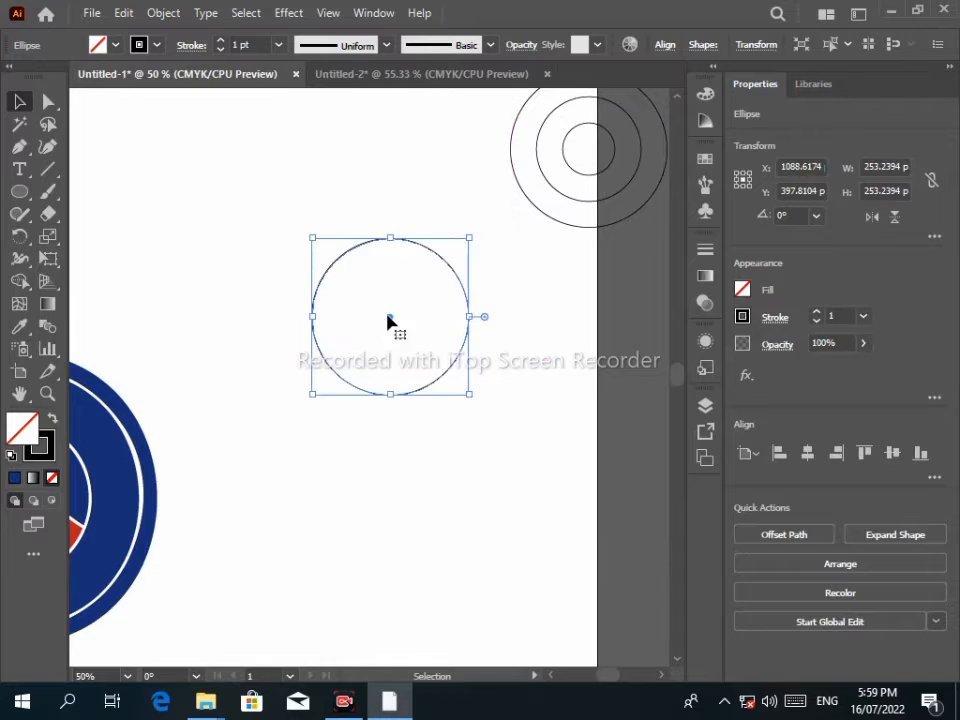
drag(389, 321, 388, 377)
Copy the middle reference circle into the overlapping large circles and scale it smaller.
click(570, 168)
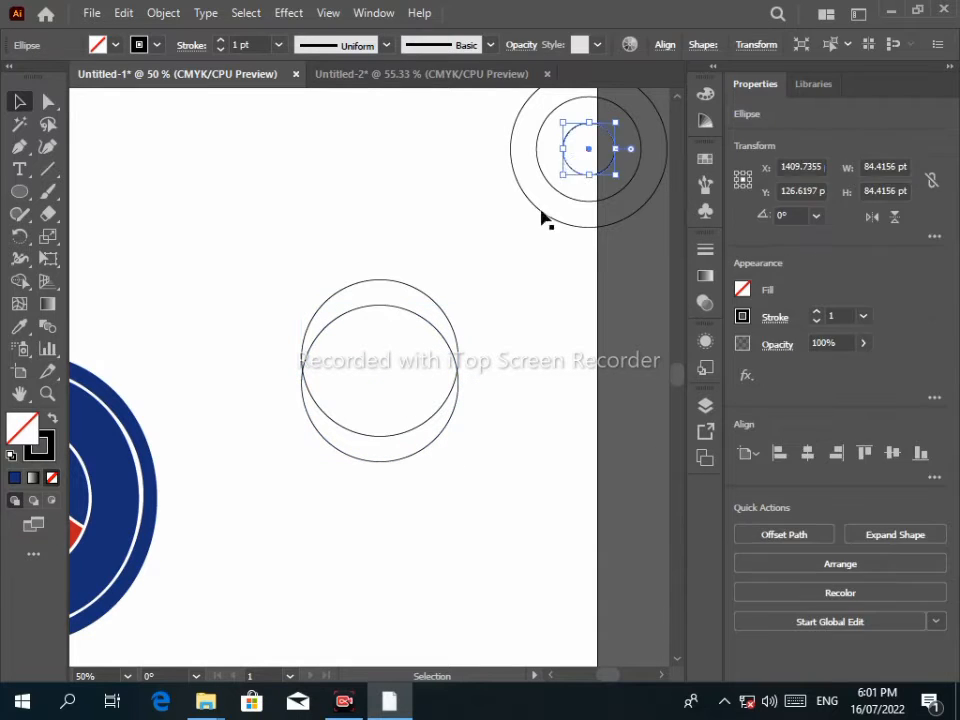
click(562, 194)
drag(543, 177, 352, 389)
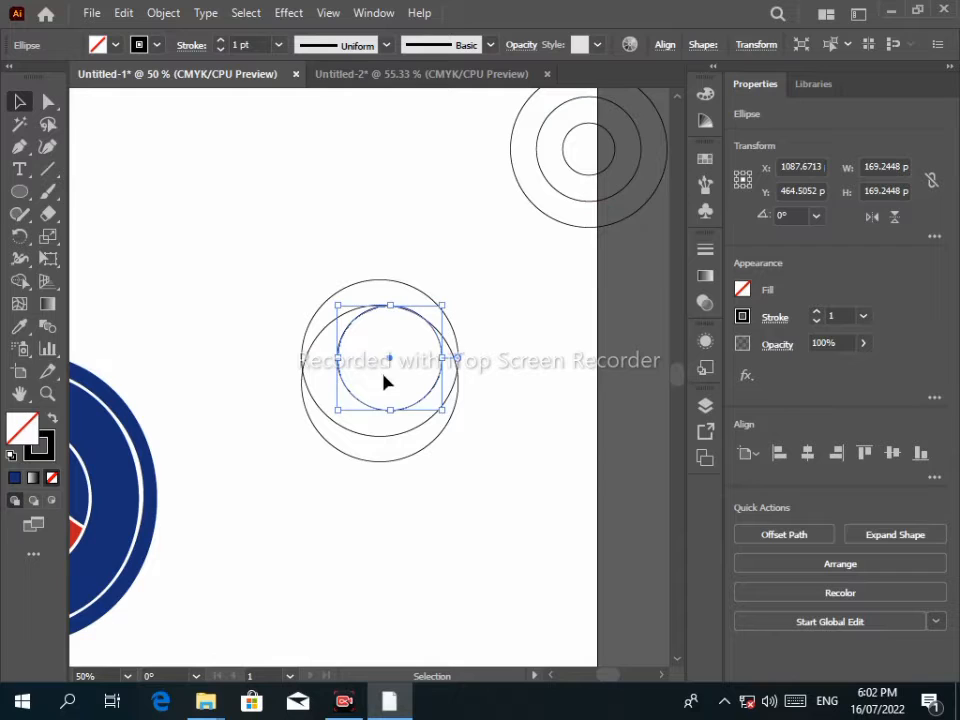
drag(442, 411, 428, 393)
click(339, 346)
shift+click(380, 376)
Nudge the small and medium circles into place near the top of the large circles.
scroll(415, 360, up, 4)
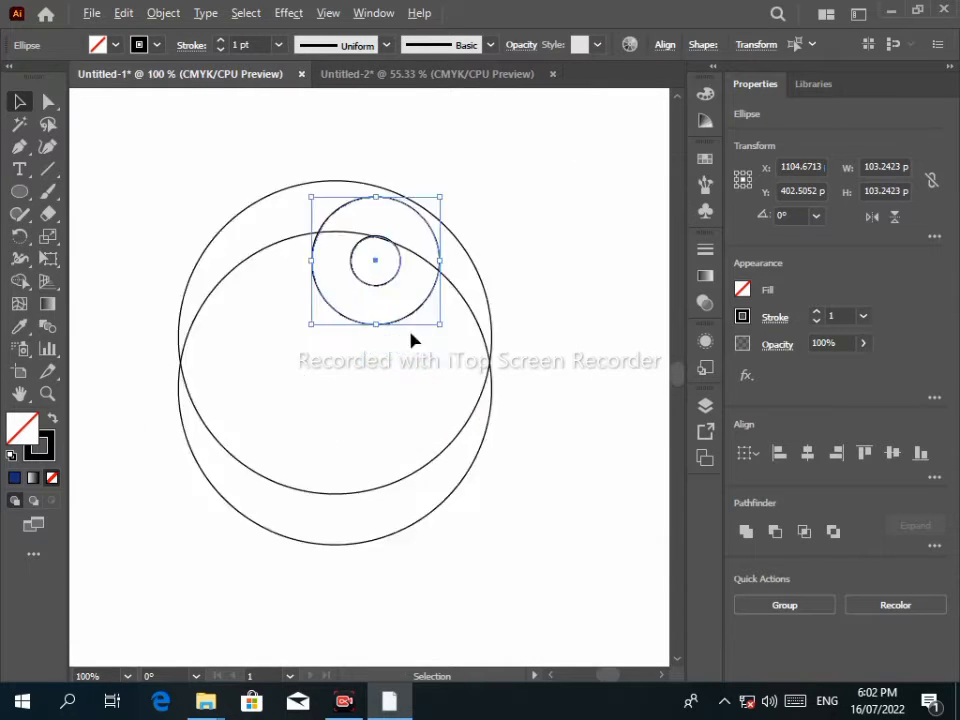
scroll(380, 218, down, 1)
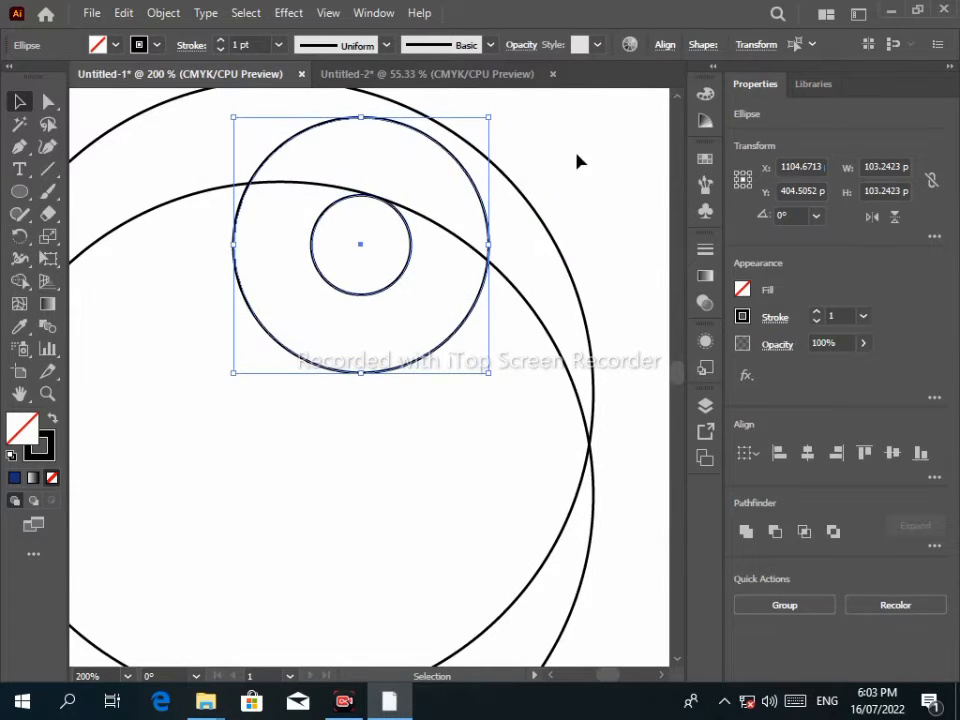
click(389, 225)
drag(389, 225, 404, 233)
key(Right)
key(Right)
key(Right)
key(Right)
key(Right)
key(Right)
key(Right)
key(Right)
key(Right)
key(Right)
key(Right)
key(Down)
key(Down)
key(Down)
key(Left)
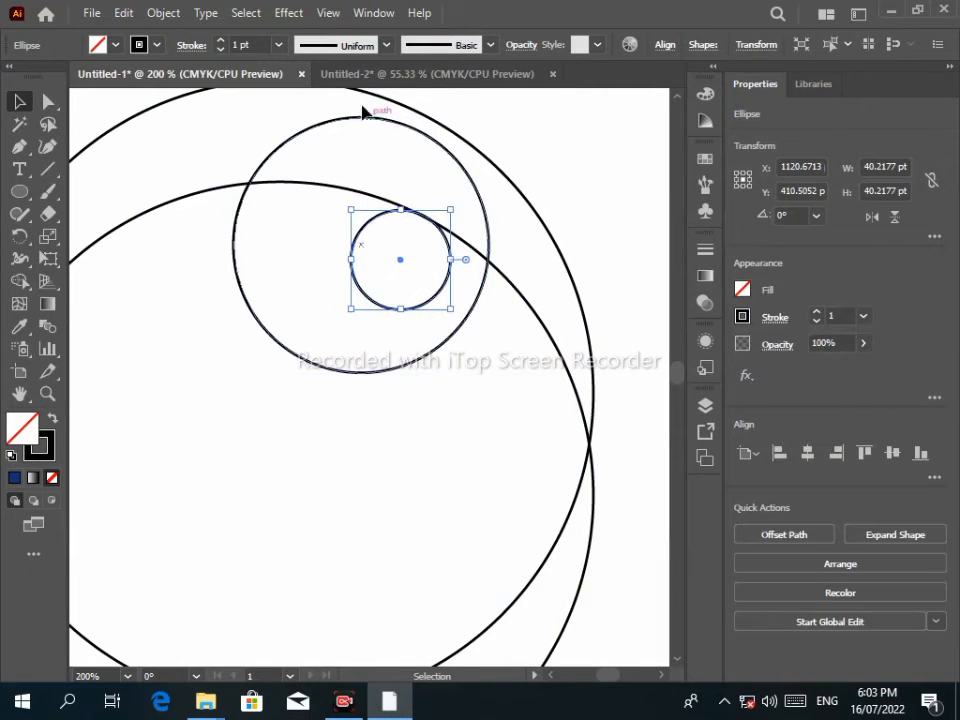
click(385, 119)
key(Up)
key(Up)
key(Up)
key(Down)
key(Down)
key(Down)
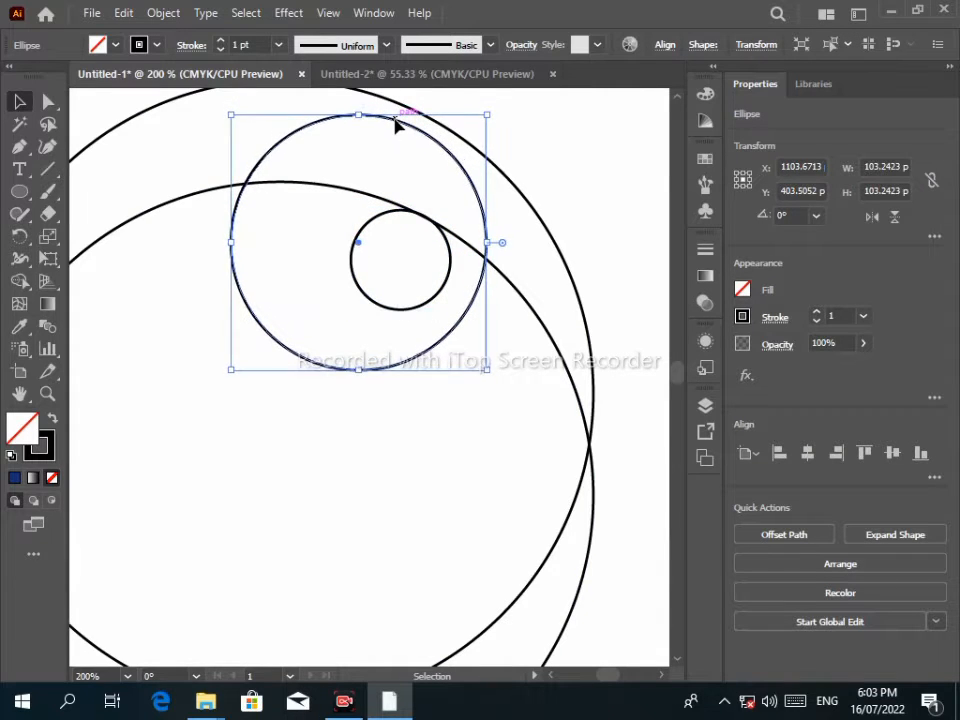
click(370, 237)
click(48, 169)
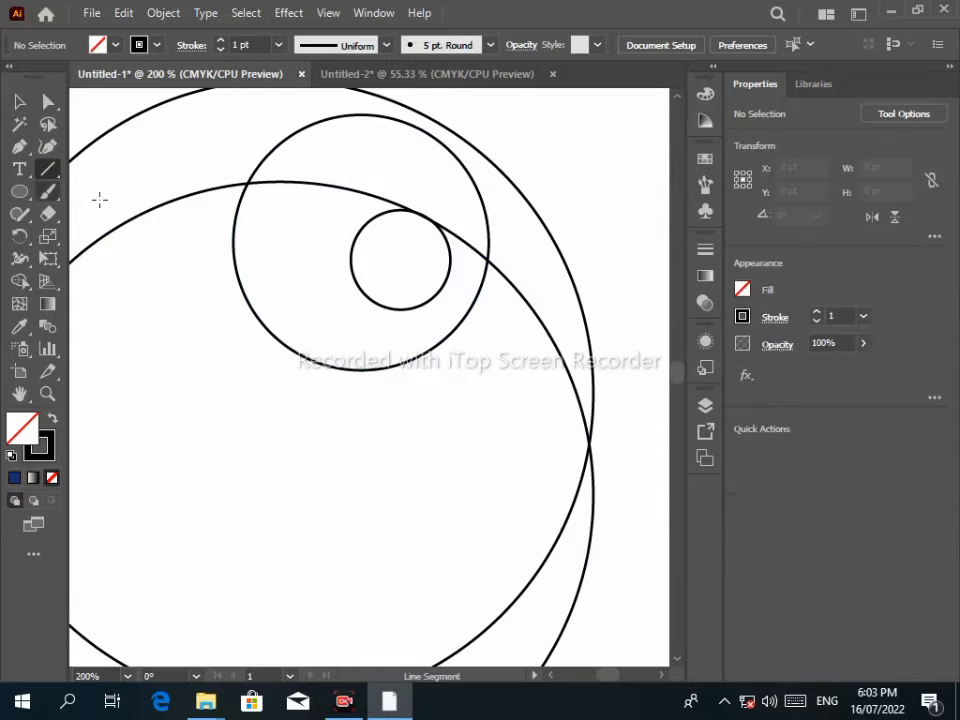
Draw a short guide line out from the small circle, replacing a misplaced first attempt.
mouse_move(372, 121)
mouse_down()
mouse_move(310, 232)
mouse_move(280, 224)
mouse_move(561, 167)
mouse_move(563, 181)
mouse_up()
scroll(274, 230, up, 1)
scroll(508, 384, down, 1)
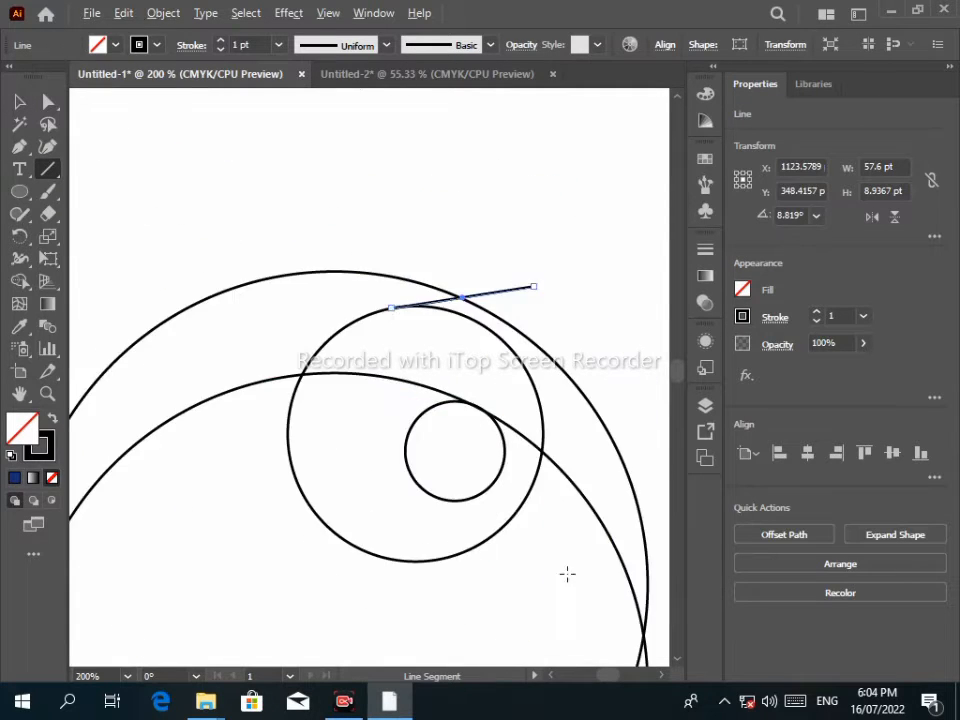
drag(566, 574, 471, 438)
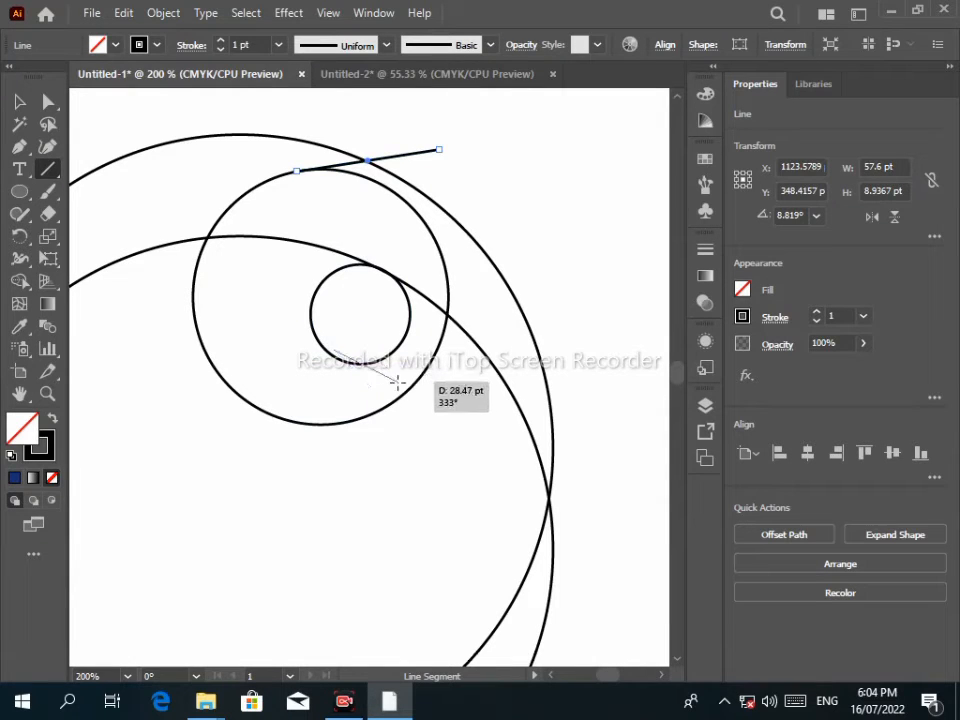
drag(397, 382, 400, 381)
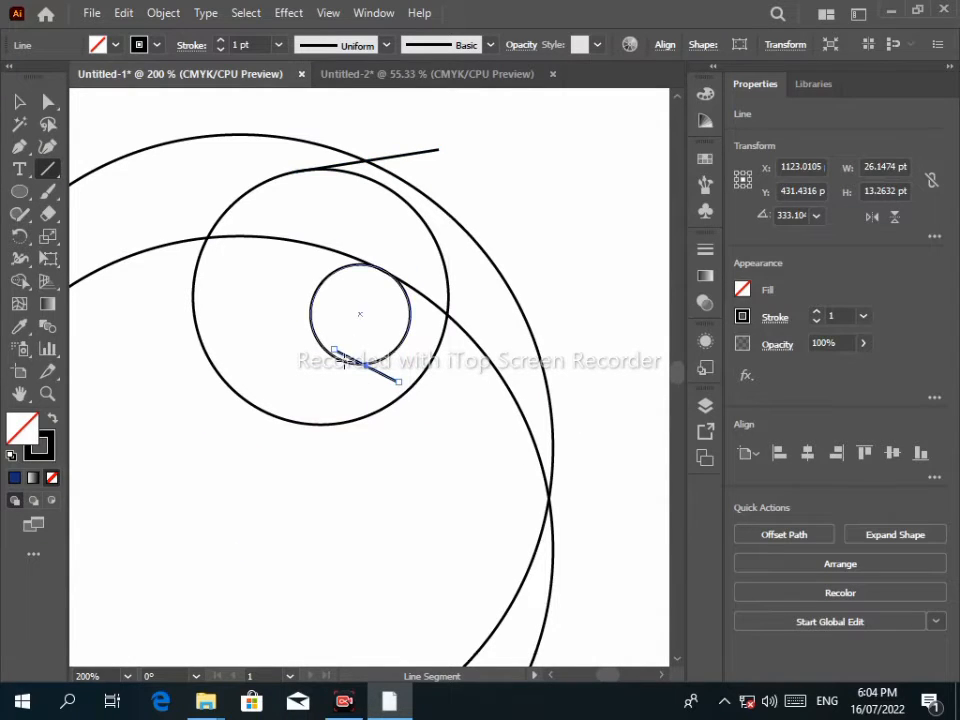
key(Delete)
drag(432, 394, 432, 394)
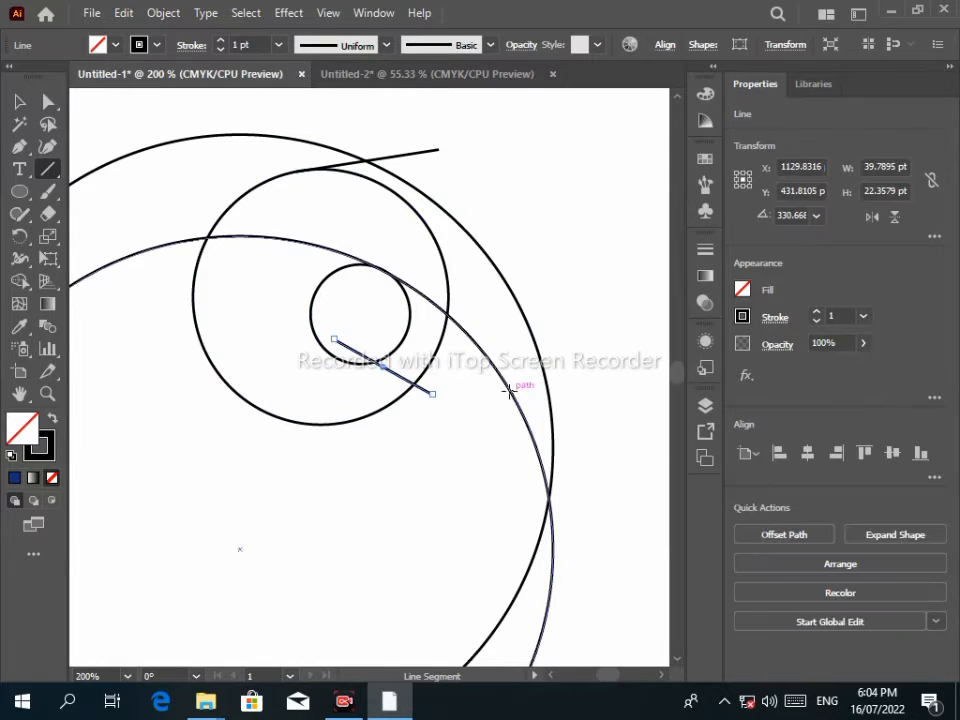
scroll(210, 295, down, 3)
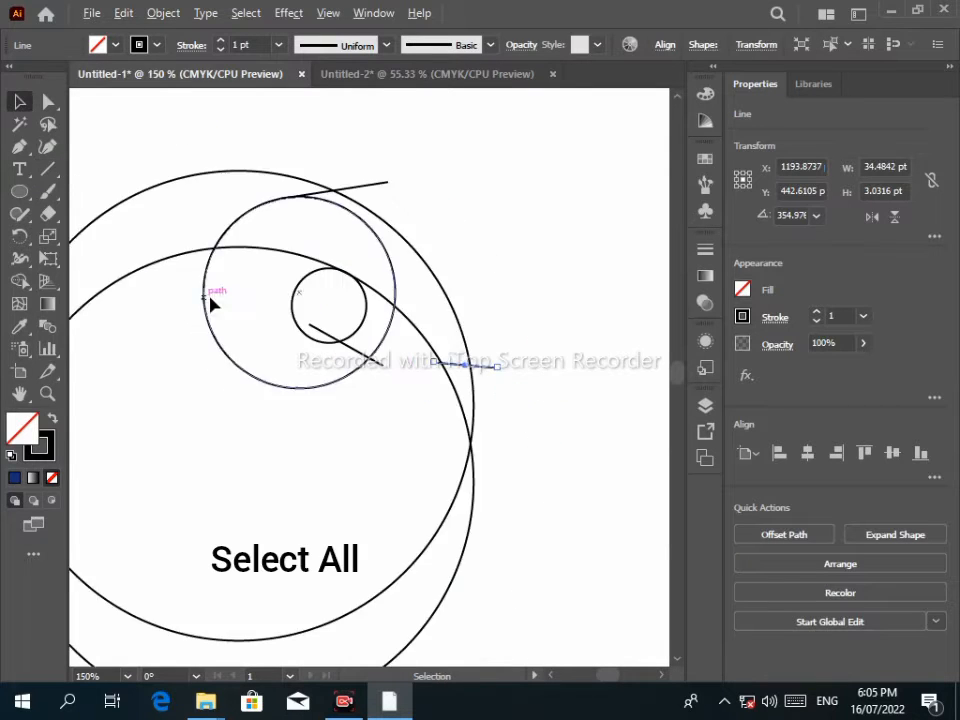
Merge the curled region with Shape Builder and fill it black.
drag(160, 178, 425, 410)
click(20, 283)
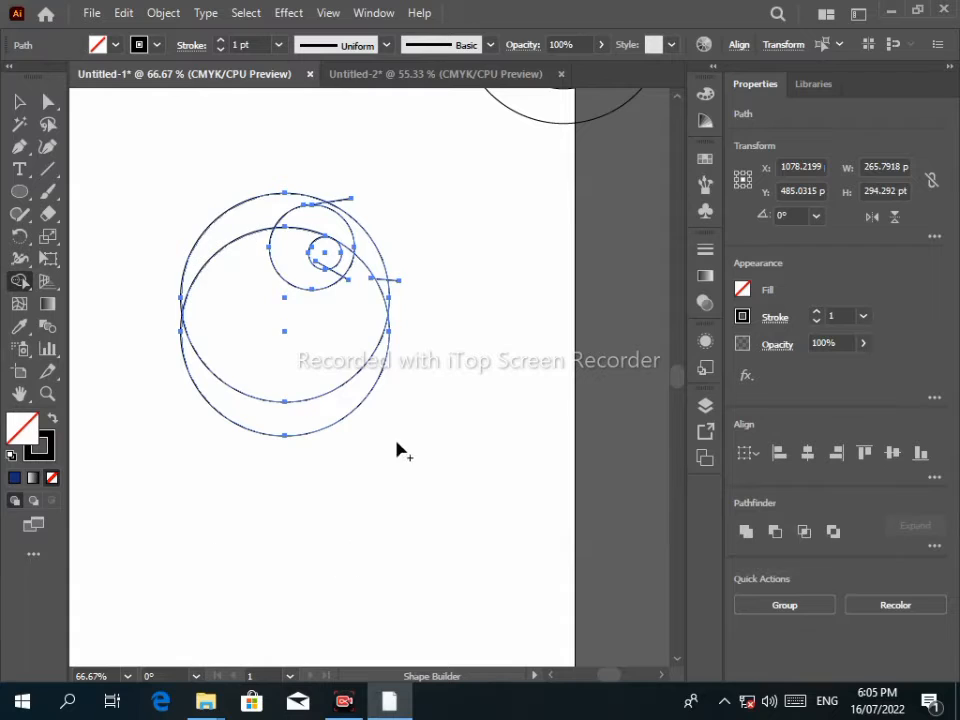
drag(302, 214, 364, 257)
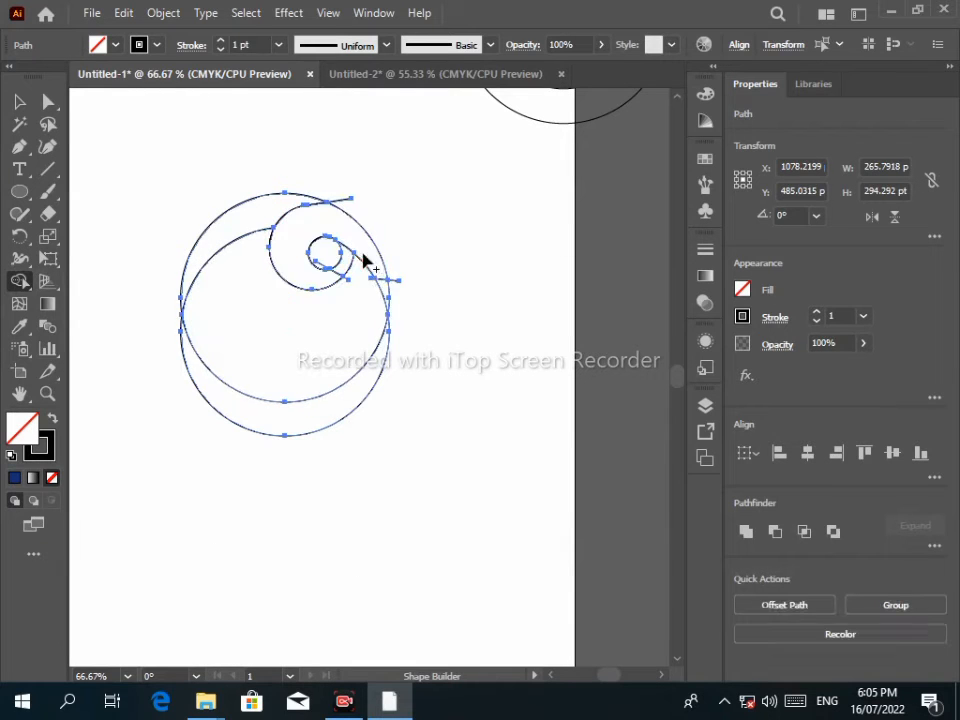
double_click(24, 429)
key(Return)
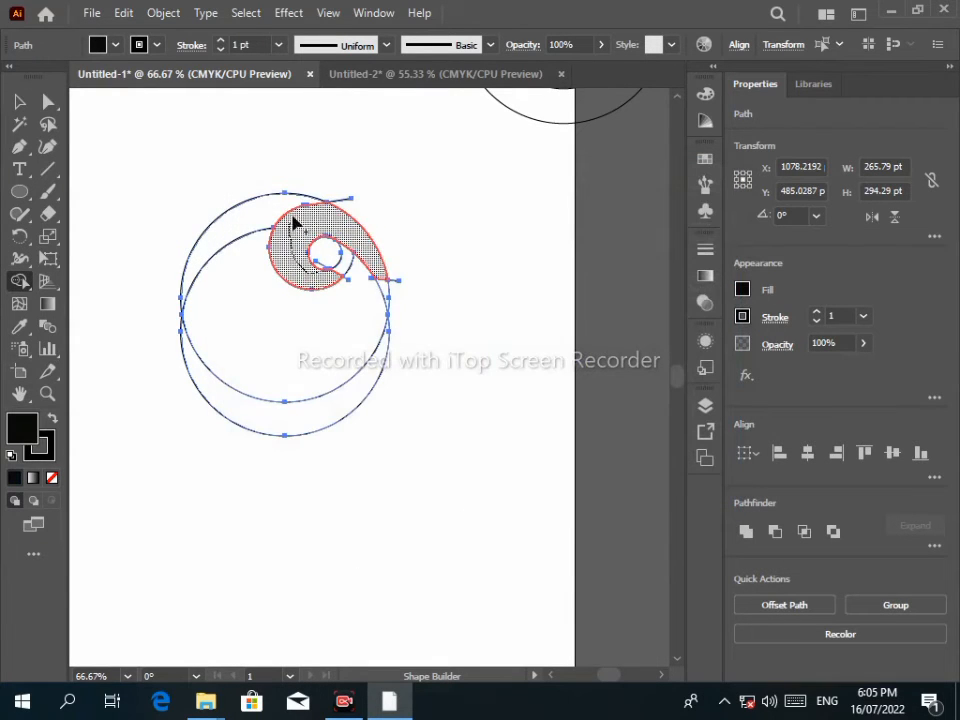
click(296, 221)
Move the black curl out of the circles and delete the leftover construction circles and lines.
key(v)
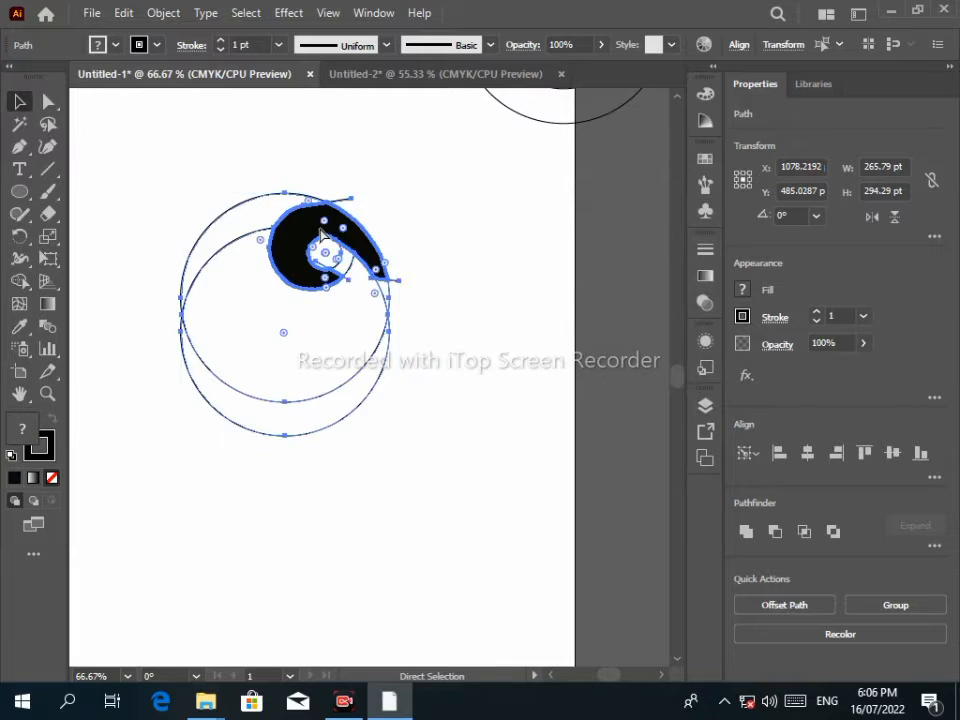
key(ctrl+x)
key(ctrl+z)
click(257, 234)
drag(304, 230, 445, 231)
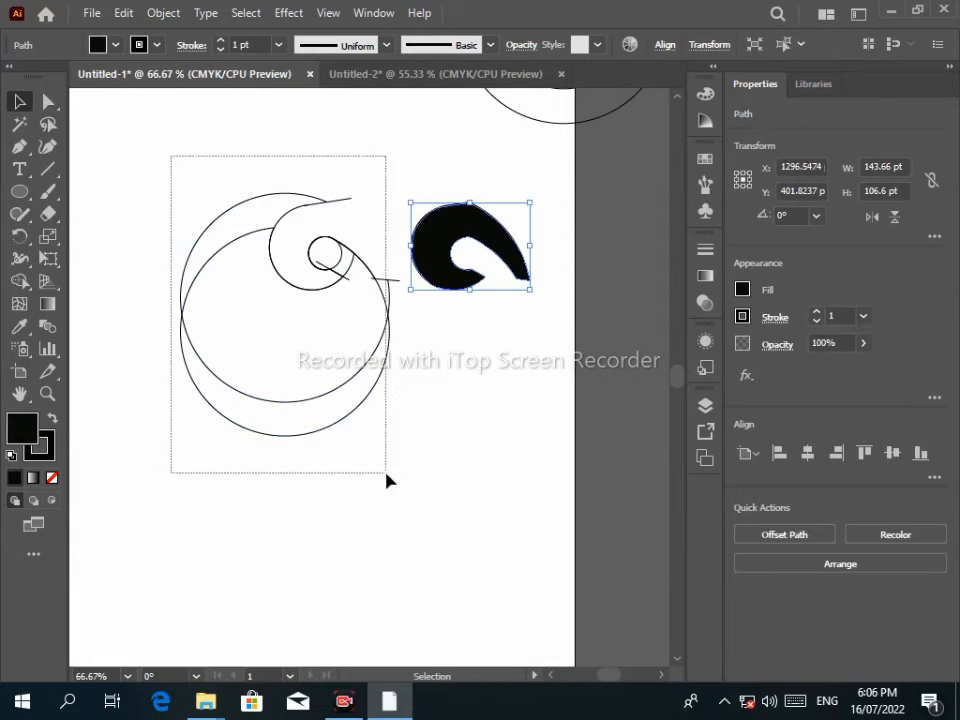
drag(386, 473, 392, 473)
key(Delete)
drag(470, 229, 330, 260)
key(a)
click(396, 286)
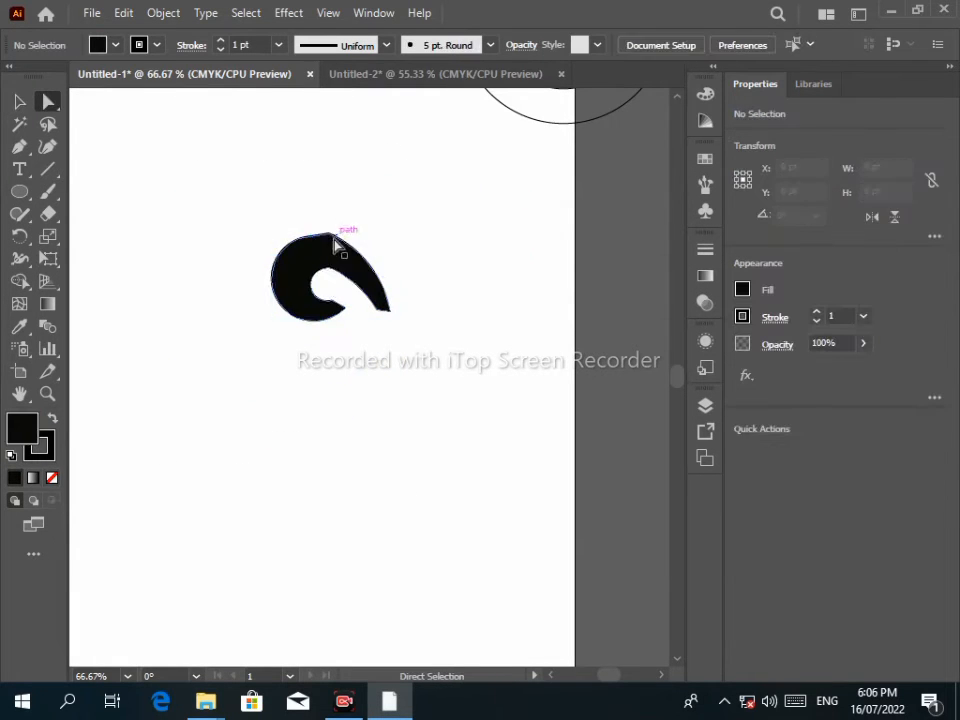
Drag the top anchor's live corner widget to round that corner of the black shape.
click(335, 243)
scroll(332, 254, up, 4)
drag(328, 204, 316, 336)
scroll(299, 229, down, 4)
click(23, 104)
click(200, 185)
scroll(299, 252, up, 2)
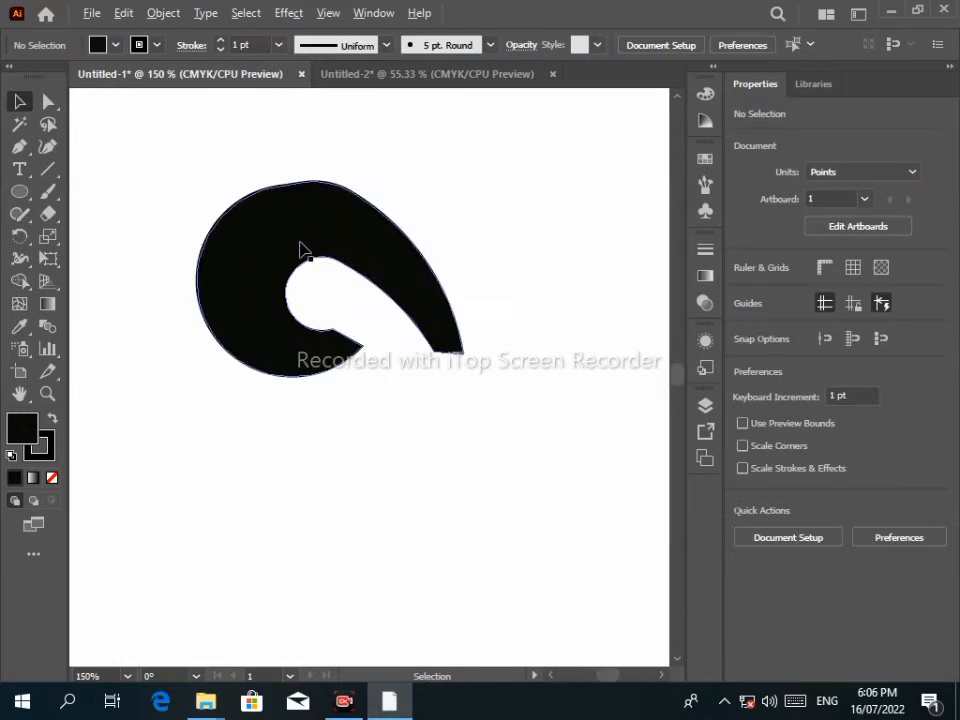
scroll(305, 209, up, 3)
Reshape the top curve with its direction handles, undoing an unwanted bump.
click(49, 102)
click(205, 178)
drag(205, 144, 320, 156)
drag(190, 247, 202, 230)
click(430, 175)
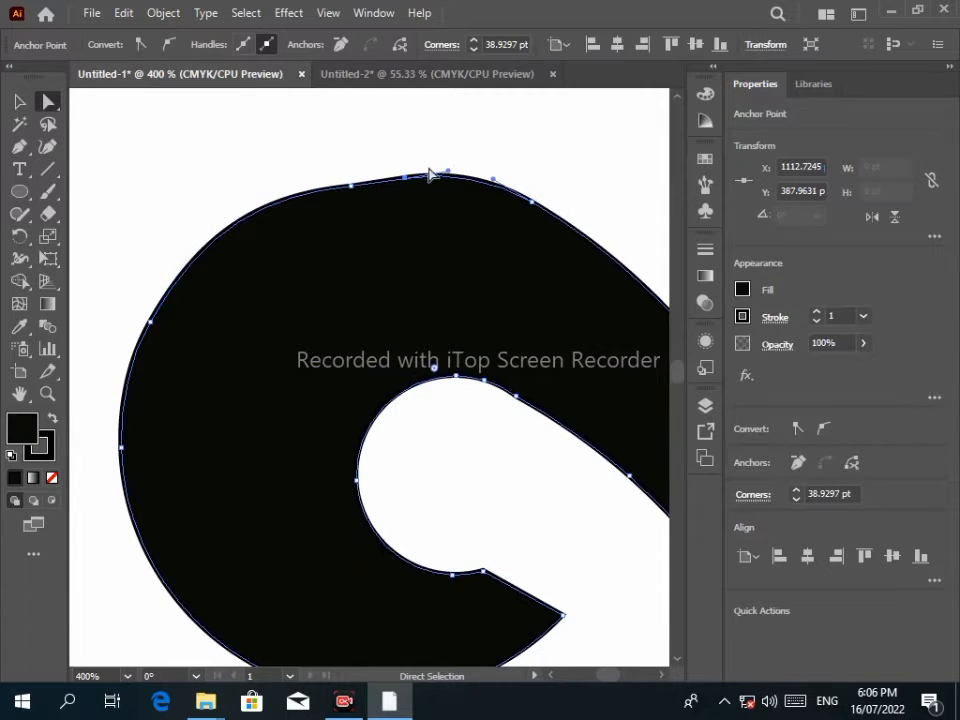
drag(526, 138, 526, 138)
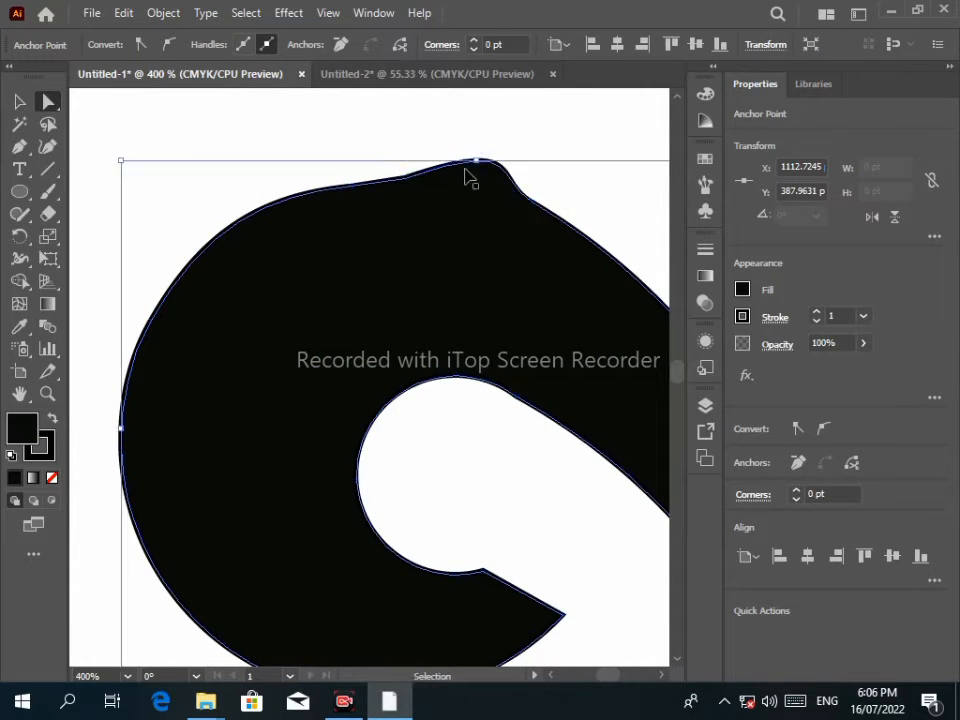
key(ctrl+z)
Smooth the upper-left and left curves and reset the top anchor's corner rounding to 0.
click(351, 186)
drag(264, 195, 262, 183)
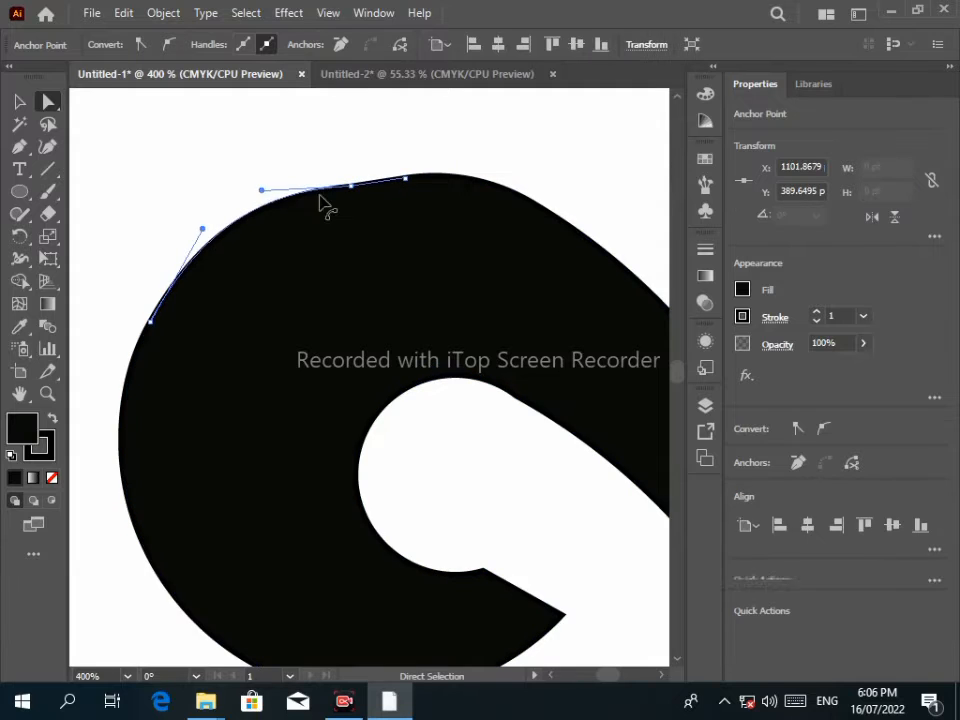
click(351, 186)
drag(349, 167, 369, 210)
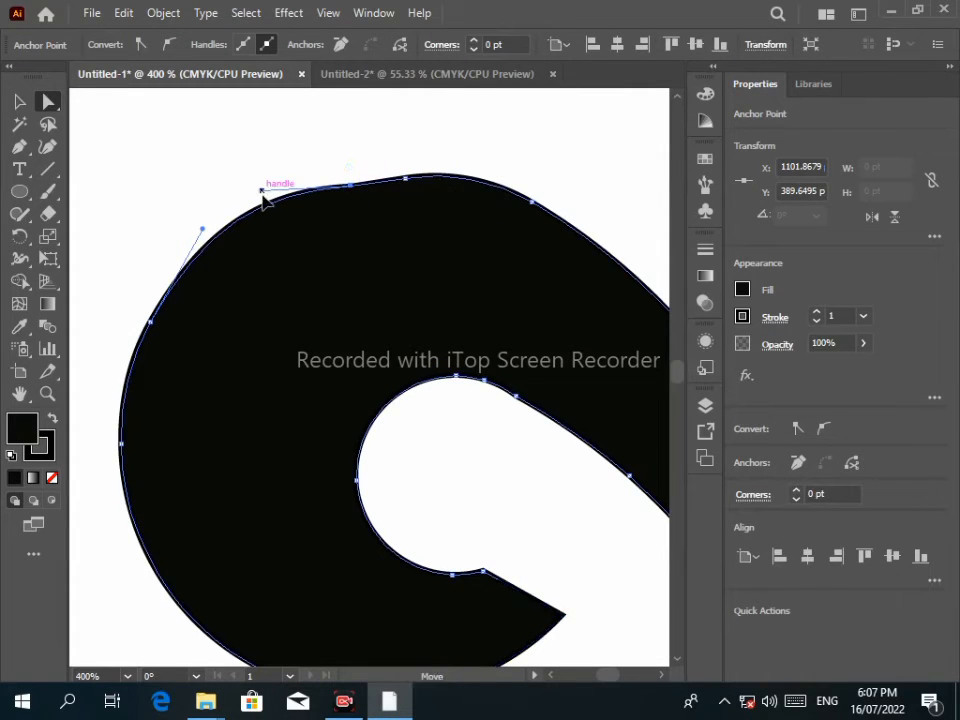
drag(263, 201, 259, 198)
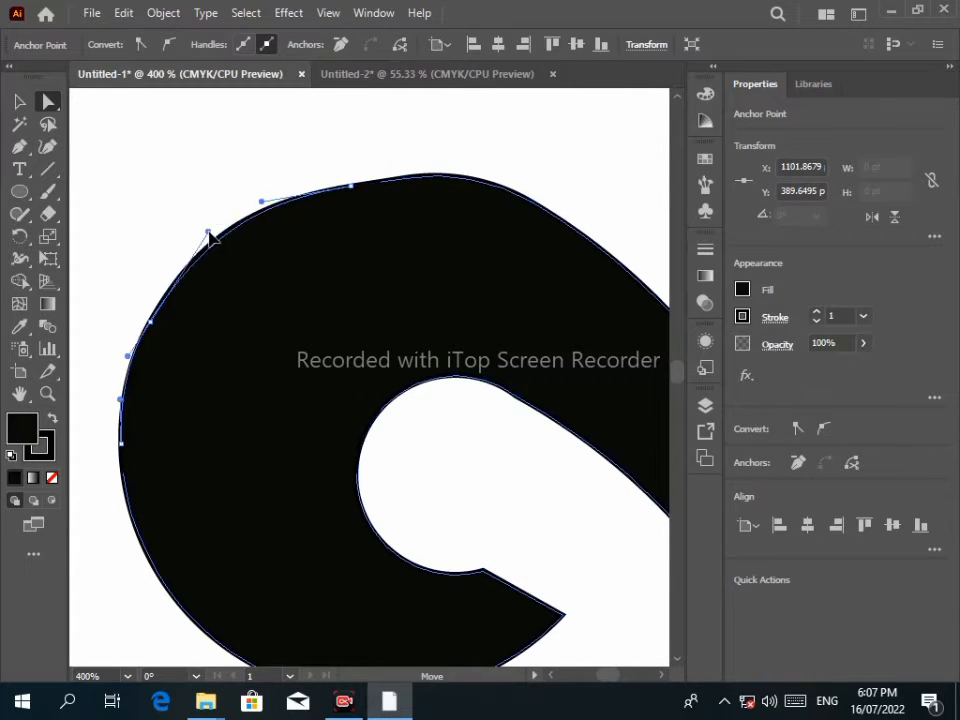
drag(208, 233, 208, 232)
click(153, 204)
Round off the sharp tip of the curl's tail.
scroll(447, 216, down, 4)
drag(518, 306, 398, 280)
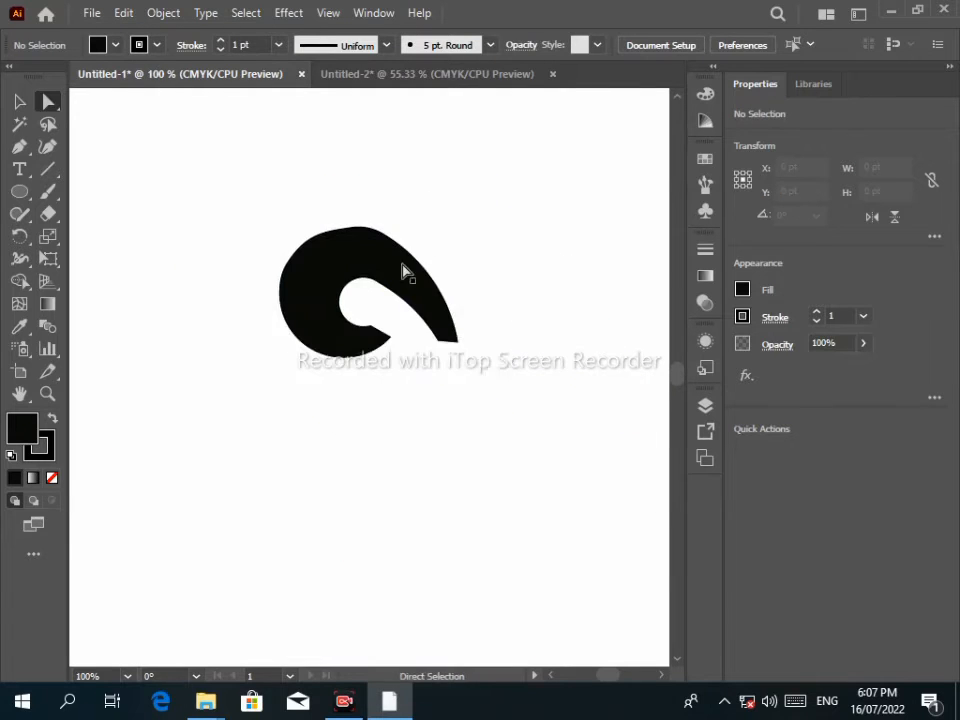
scroll(405, 272, up, 3)
scroll(401, 204, down, 1)
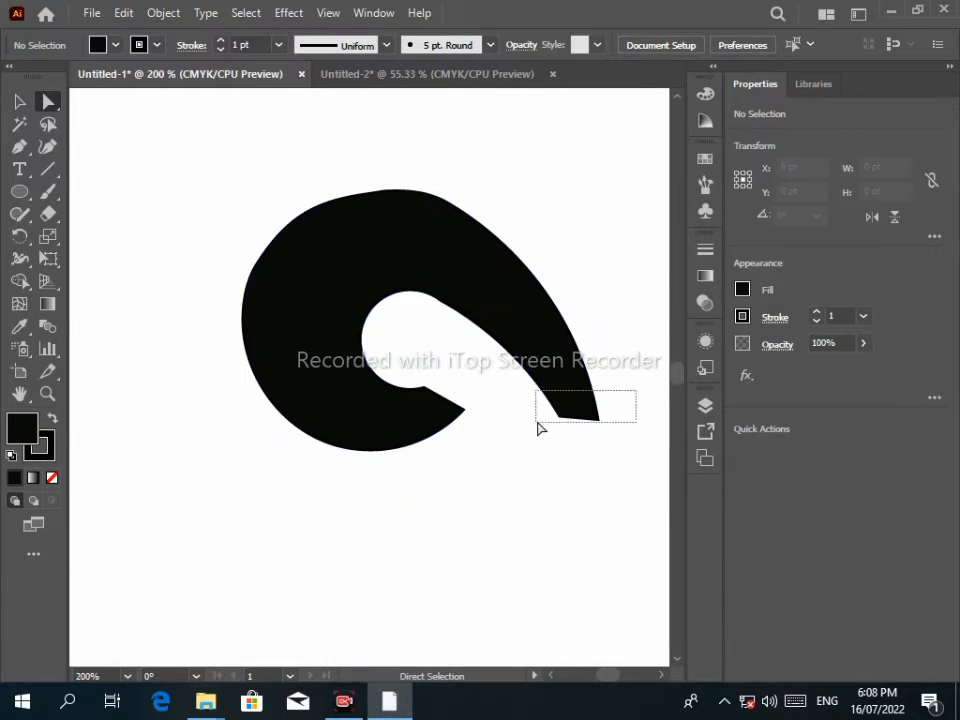
scroll(588, 418, up, 2)
drag(537, 428, 592, 384)
click(600, 425)
click(344, 401)
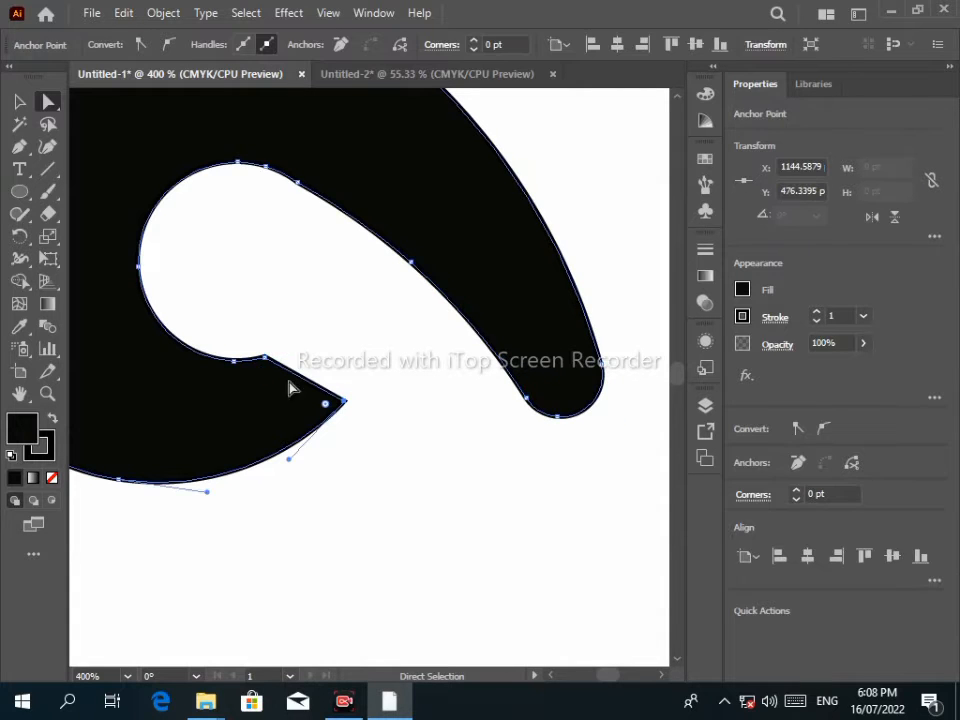
Round the inner notch corner of the curl.
click(265, 359)
drag(240, 317, 394, 456)
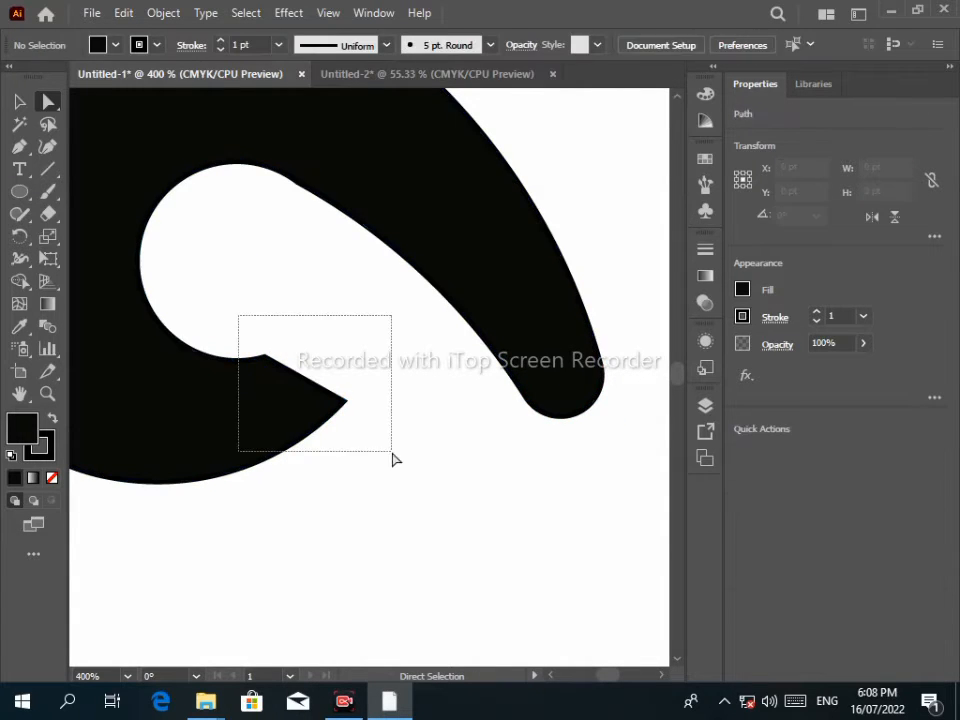
drag(268, 392, 208, 422)
Move the black curl up and to the left to make room.
click(325, 455)
scroll(328, 455, down, 5)
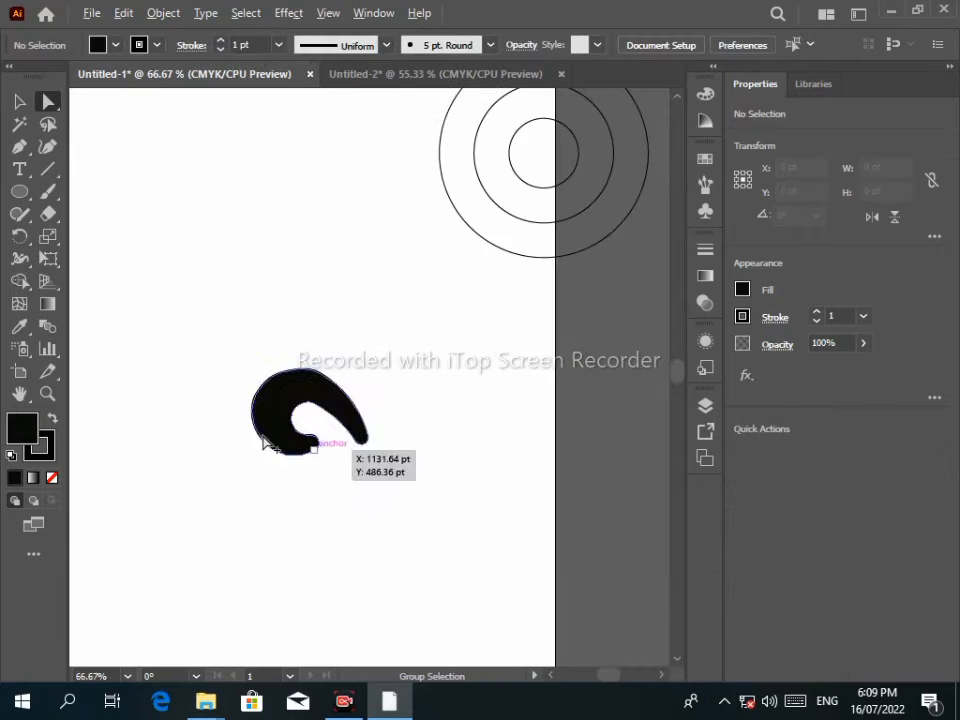
drag(275, 402, 176, 184)
click(20, 101)
click(115, 312)
Draw a straight line below the curl, rotate it 290°, and duplicate it to the right.
click(48, 169)
drag(315, 311, 326, 572)
click(760, 44)
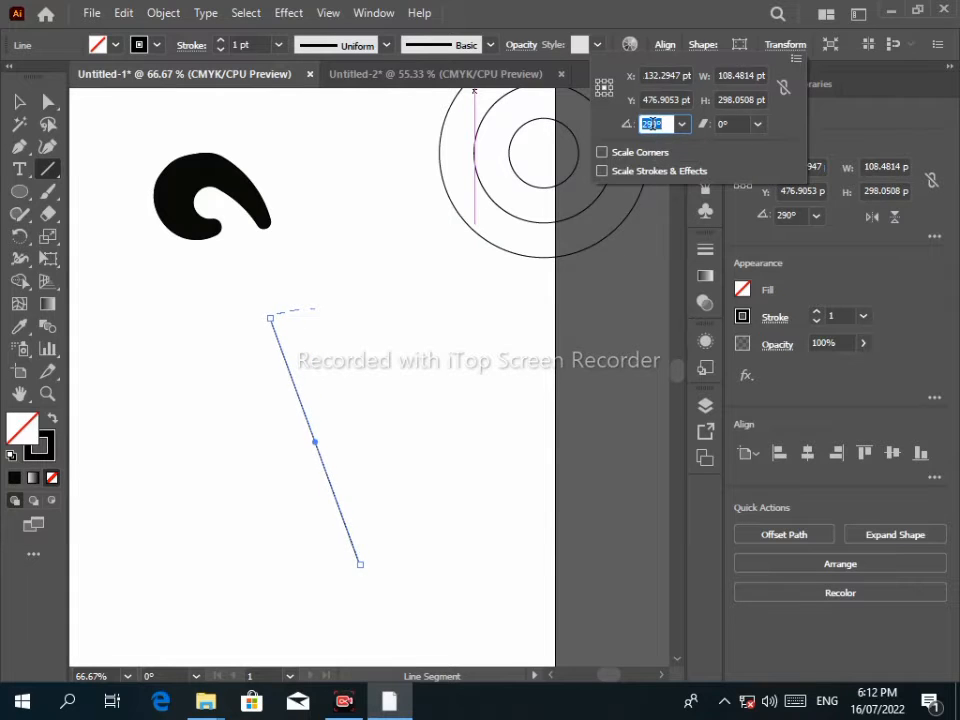
key(Return)
drag(316, 448, 355, 427)
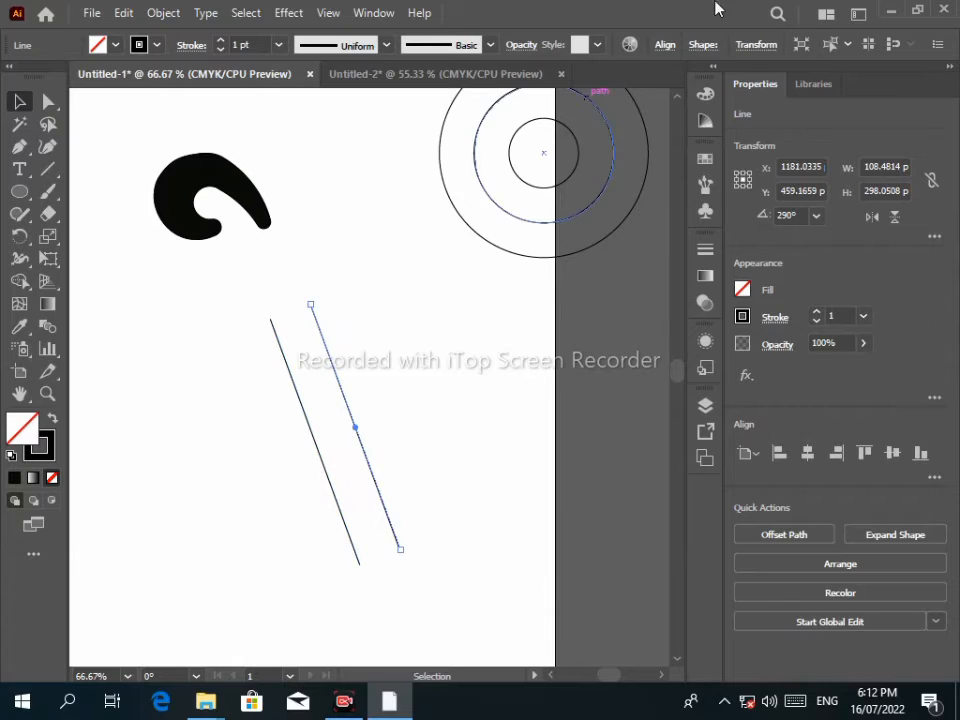
Tilt the copied line the opposite way so the two lines cross in an X.
click(768, 48)
click(636, 127)
scroll(641, 131, down, 10)
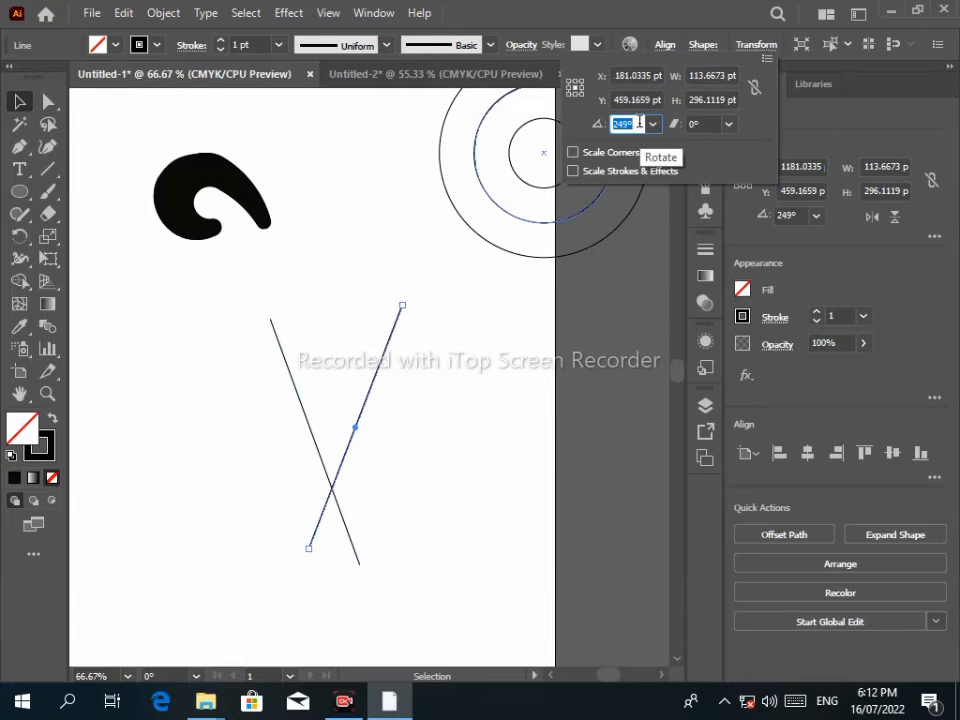
click(352, 401)
drag(358, 439, 320, 452)
scroll(336, 461, down, 5)
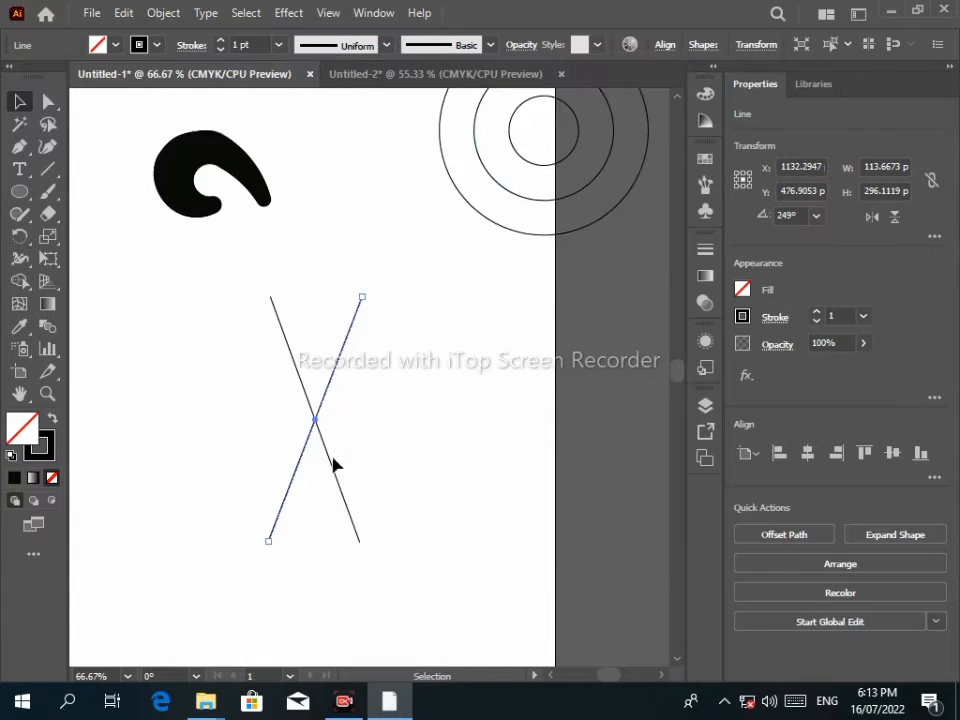
Duplicate the crossed lines below the first X and select both X shapes.
drag(222, 145, 313, 172)
drag(313, 265, 317, 432)
click(169, 137)
drag(169, 137, 340, 480)
Use Shape Builder with a black fill to merge the central region into a solid black diamond.
double_click(32, 415)
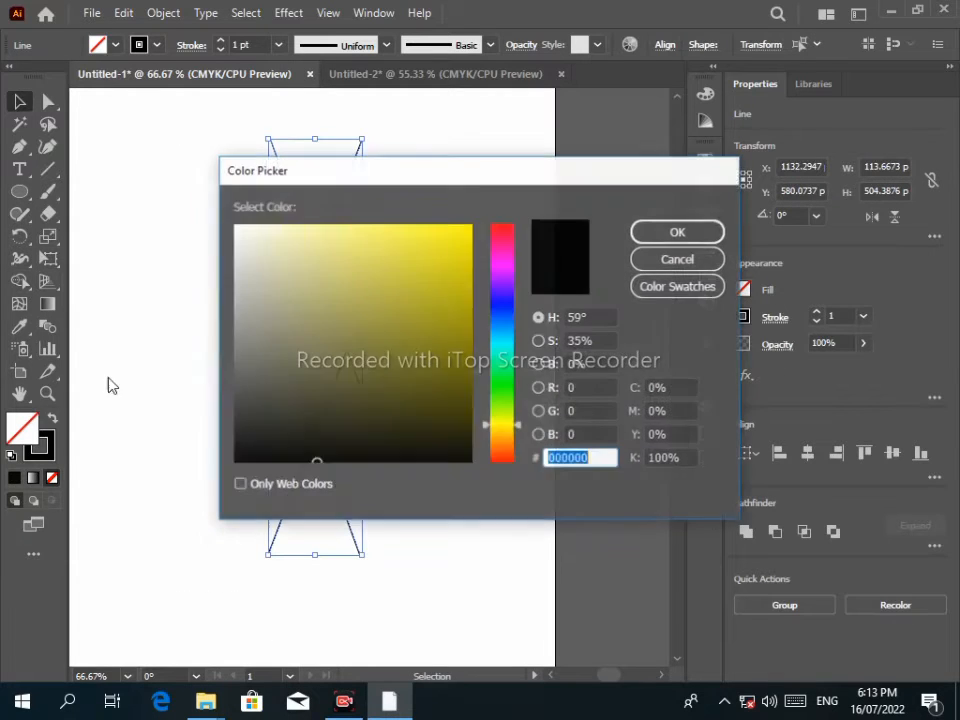
click(637, 235)
click(23, 283)
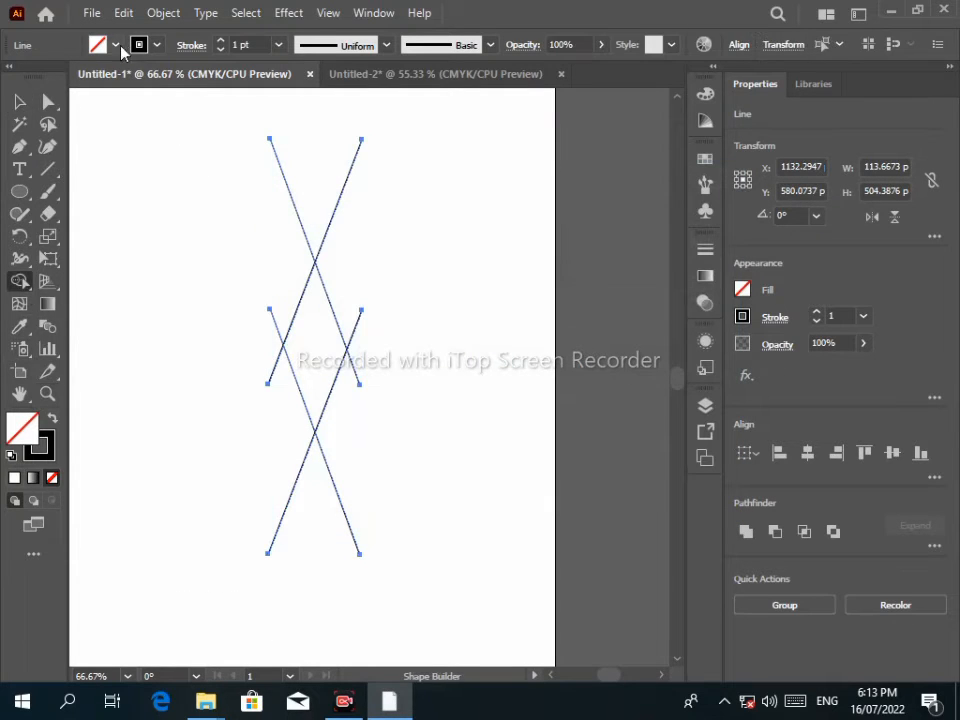
click(117, 46)
click(53, 77)
click(36, 452)
click(23, 424)
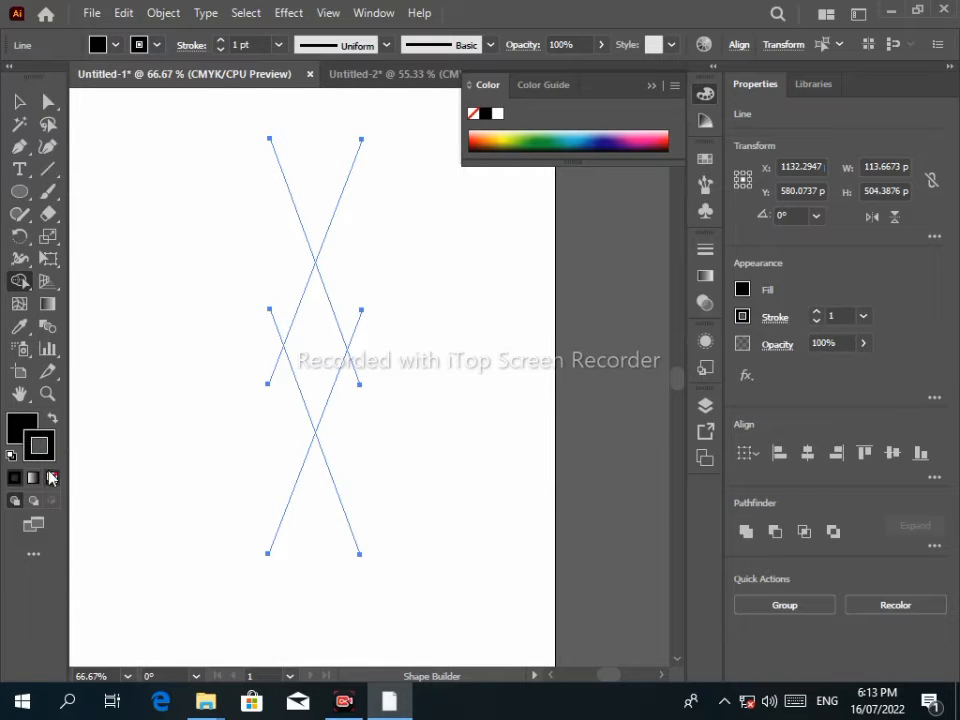
click(116, 45)
click(51, 78)
click(98, 44)
drag(305, 306, 316, 402)
Move the black diamond aside and delete the leftover triangle pieces.
click(20, 102)
click(190, 235)
click(297, 341)
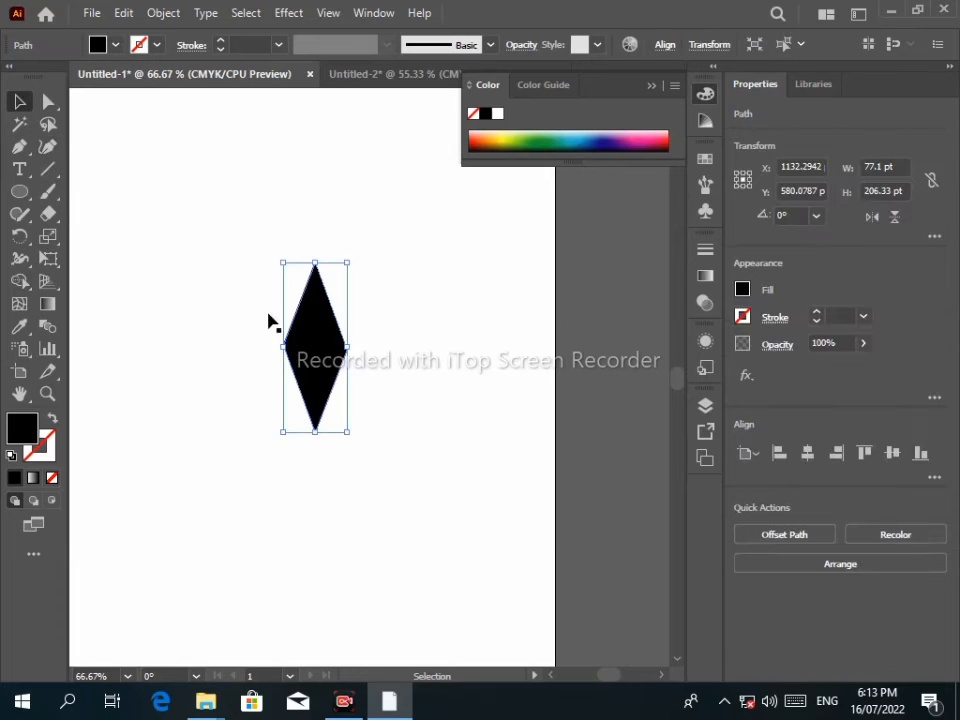
drag(309, 341, 443, 407)
drag(198, 197, 382, 462)
key(Delete)
Reposition the curl and place the black diamond beside it.
drag(448, 416, 366, 307)
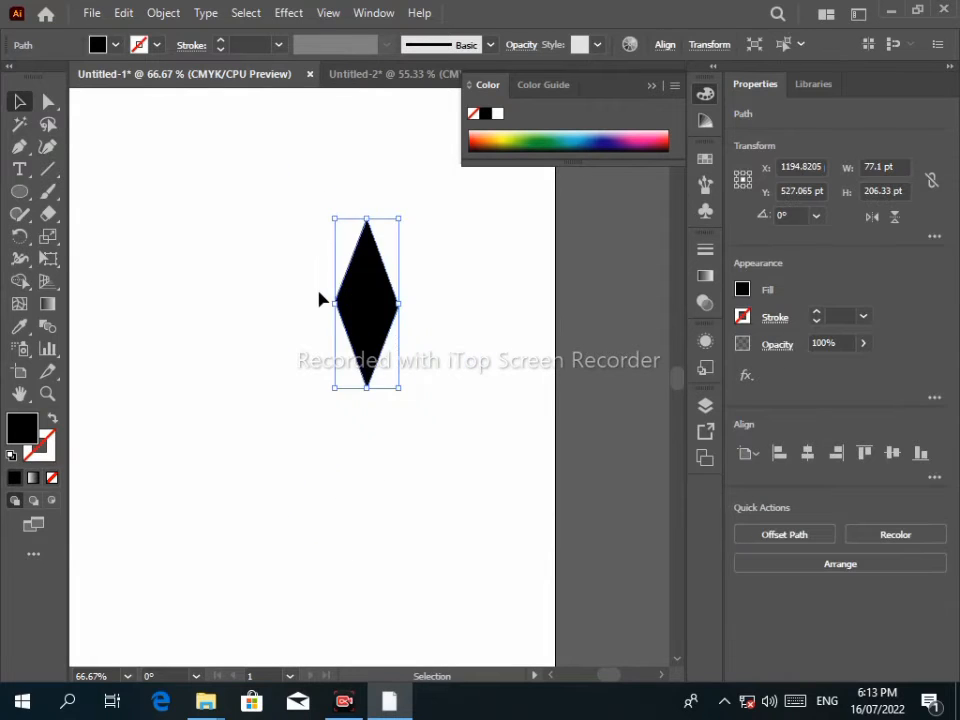
scroll(320, 299, down, 2)
drag(234, 257, 339, 456)
drag(422, 391, 425, 396)
drag(374, 345, 315, 405)
drag(451, 499, 365, 499)
Make a horizontally reflected copy of the curl and move it to the right.
scroll(352, 470, up, 3)
click(288, 336)
right_click(266, 338)
mouse_move(318, 562)
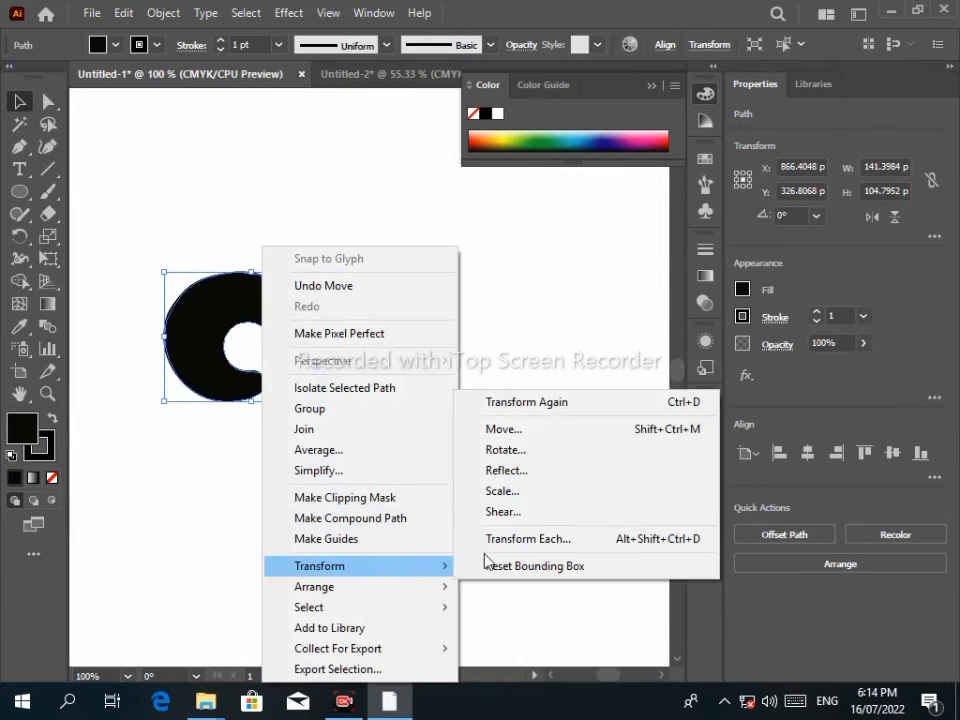
click(482, 469)
click(384, 467)
drag(326, 312, 510, 317)
Set the diamond between the curls and nudge both curls and the diamond toward the centre.
drag(396, 568, 364, 236)
click(440, 449)
click(422, 345)
key(Left)
key(Left)
key(Left)
click(320, 350)
key(Right)
key(Right)
key(Right)
key(Right)
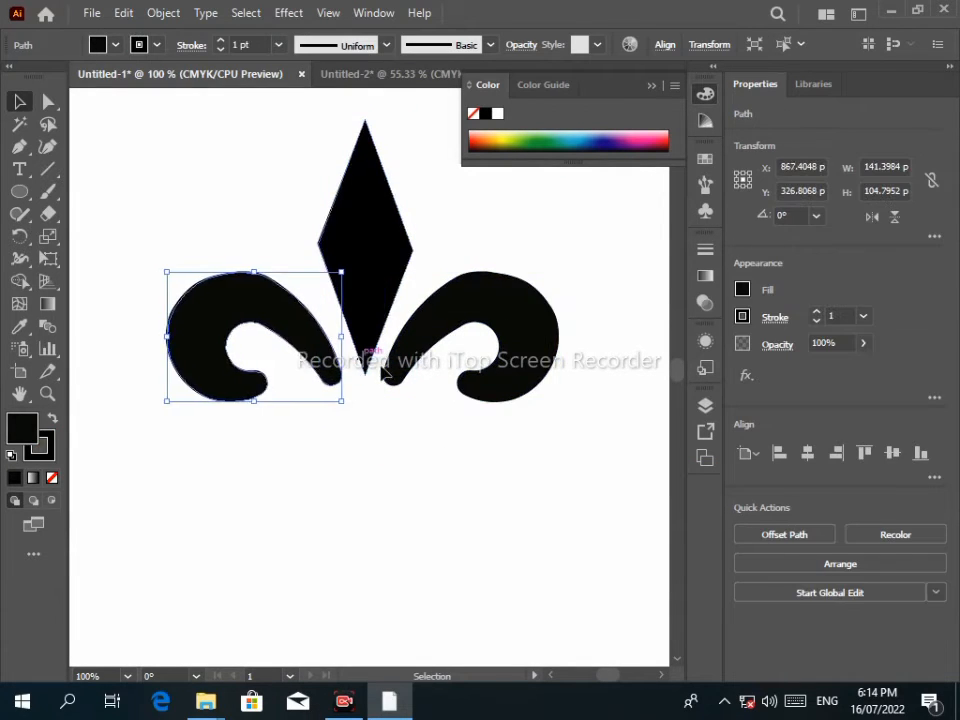
click(365, 205)
key(Left)
Lower the diamond's top anchor point slightly.
click(48, 101)
click(364, 122)
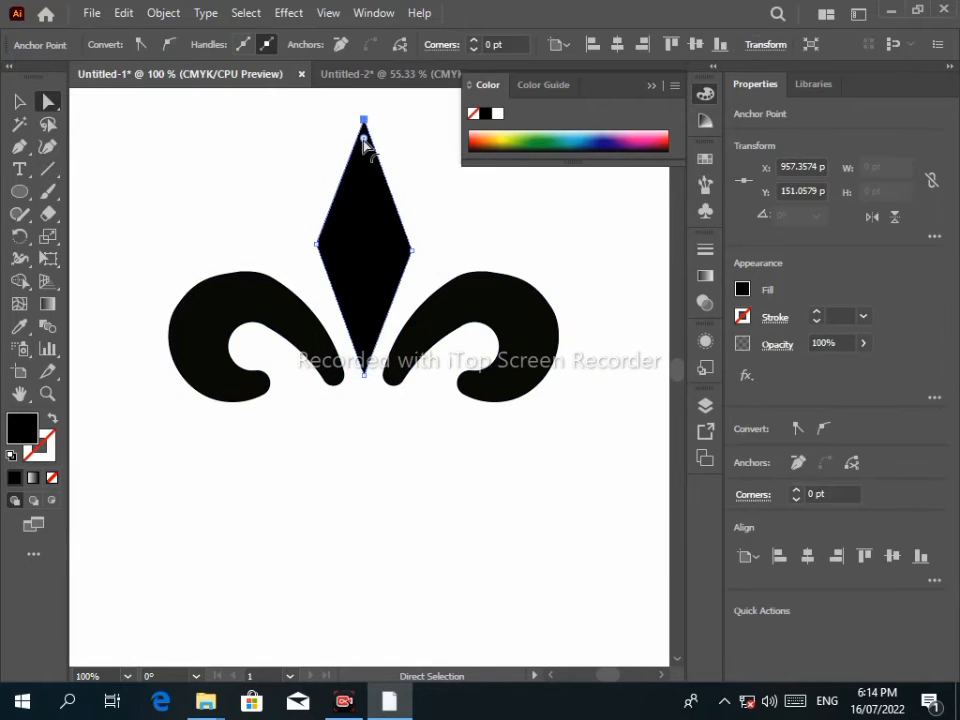
drag(364, 122, 364, 140)
Round the central diamond's top corner to 9.75 pt.
drag(325, 257, 326, 257)
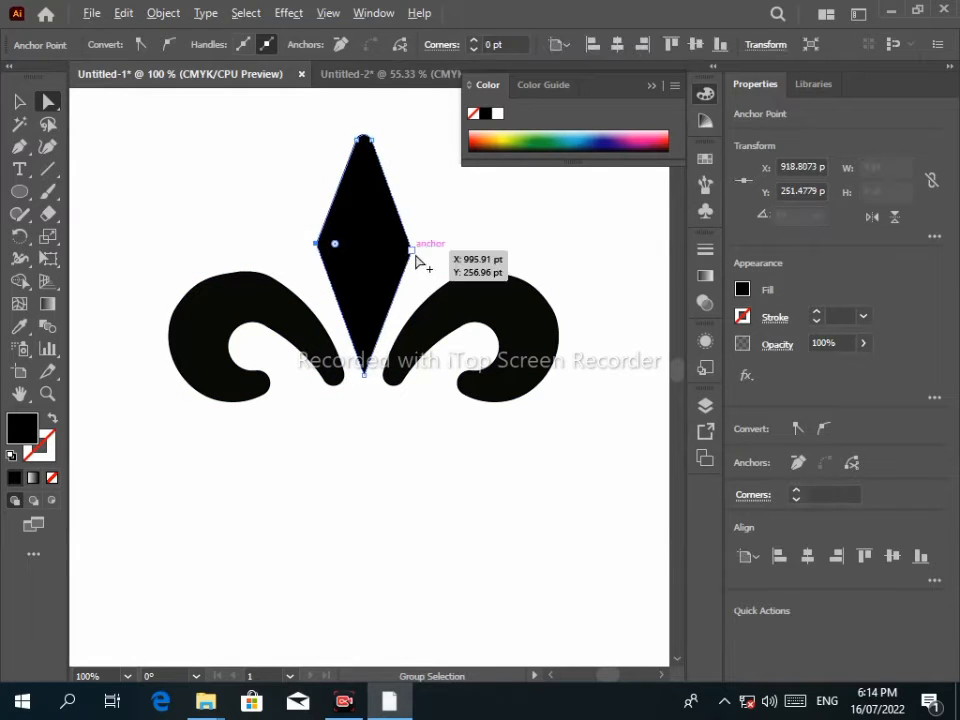
alt+click(415, 255)
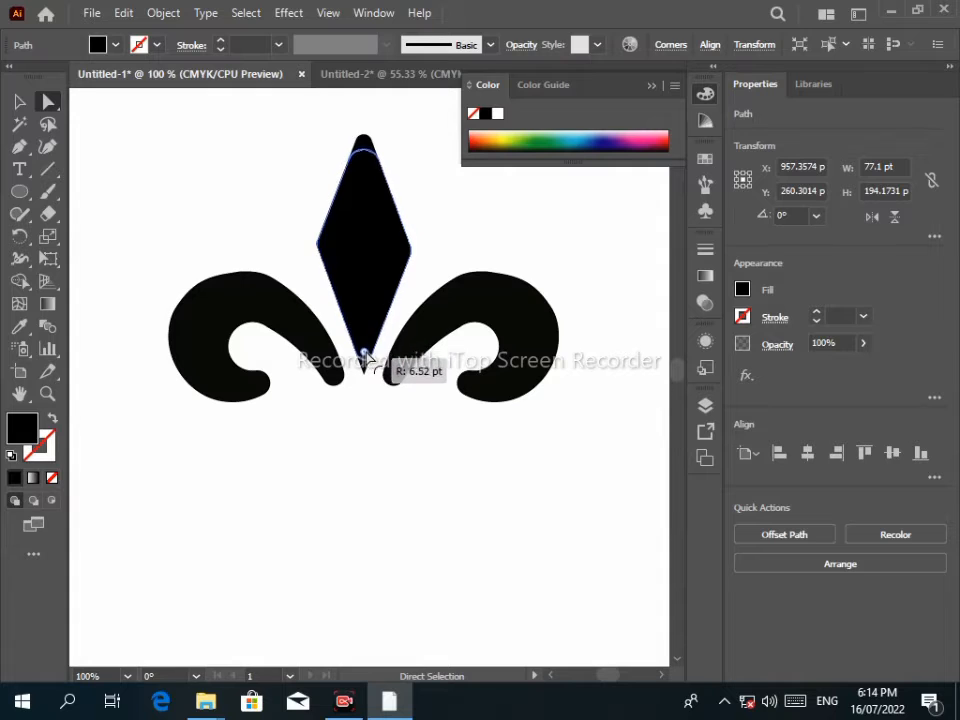
drag(360, 146, 396, 170)
click(371, 178)
drag(364, 168, 363, 157)
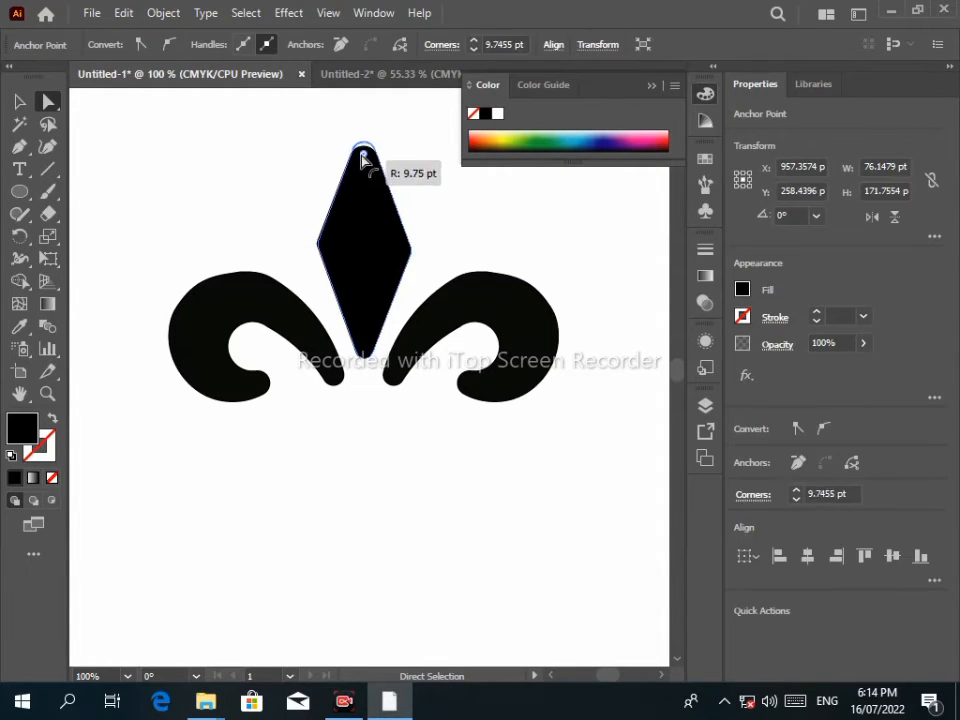
click(323, 154)
Draw a small rectangle below the fleur-de-lis, rotate it 45°, then delete it.
scroll(424, 336, down, 4)
scroll(440, 489, up, 2)
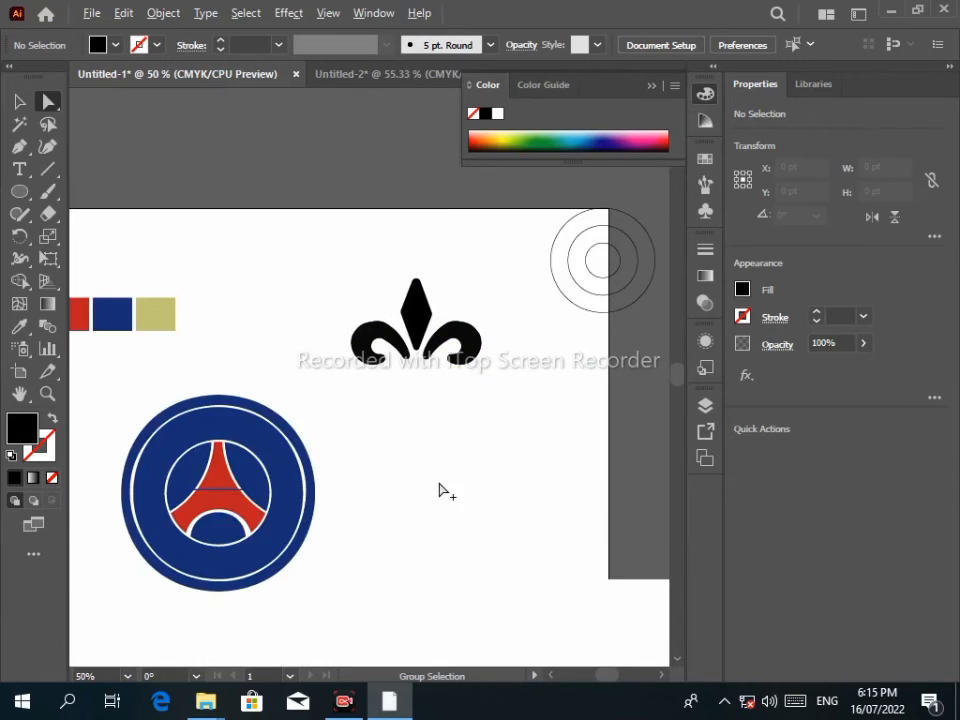
drag(19, 191, 94, 194)
drag(365, 352, 415, 393)
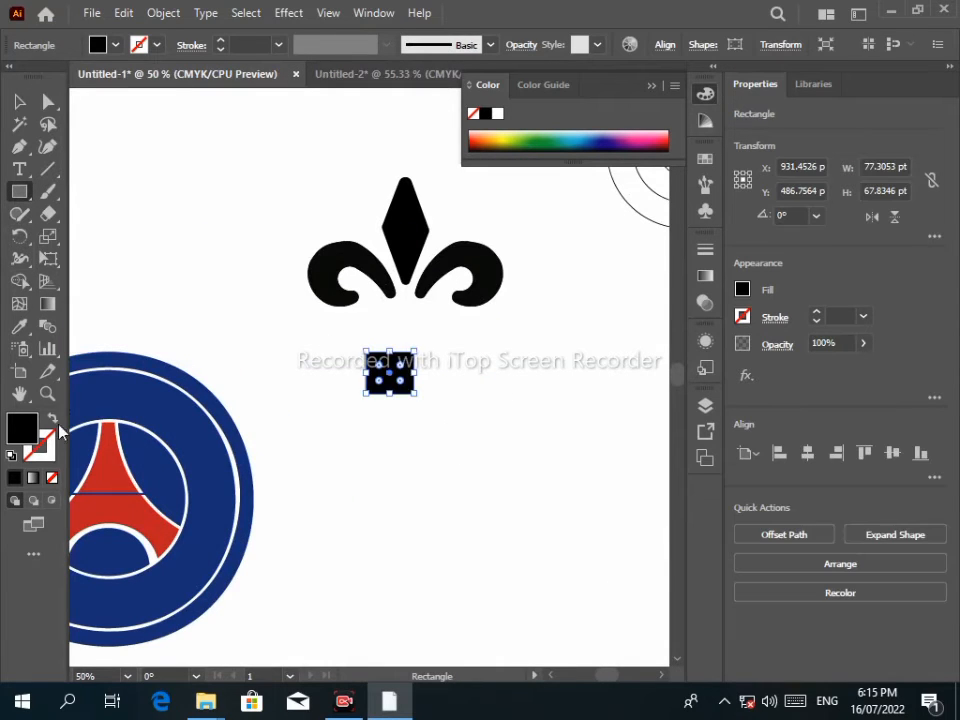
drag(404, 331, 404, 331)
key(Delete)
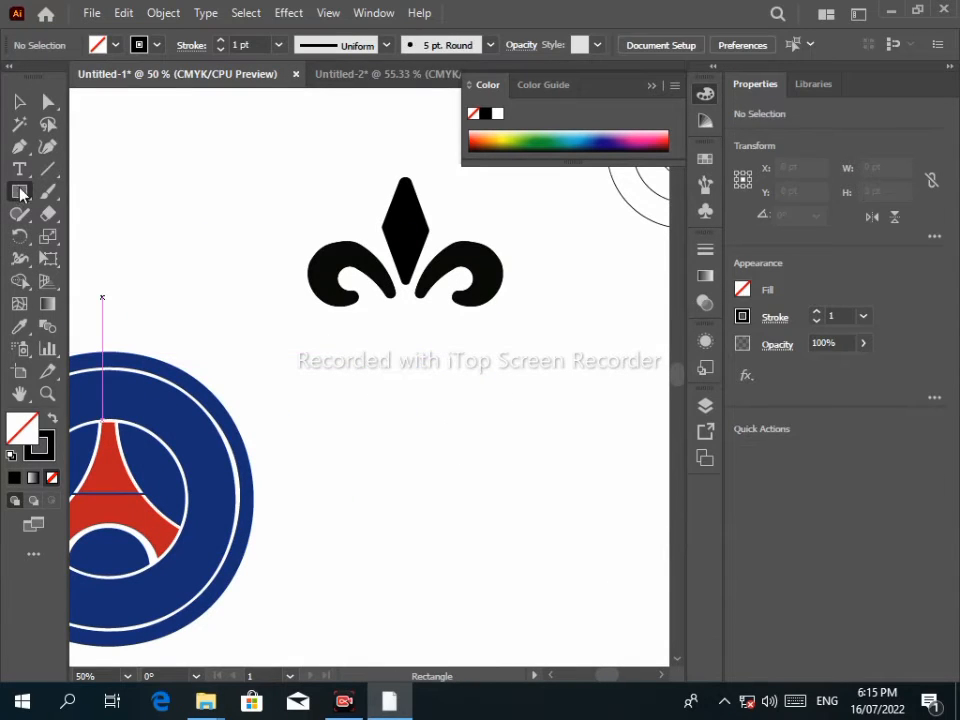
Draw a square, rotate it 45° into a diamond, and move it under the fleur-de-lis.
drag(378, 393, 405, 426)
drag(420, 378, 394, 358)
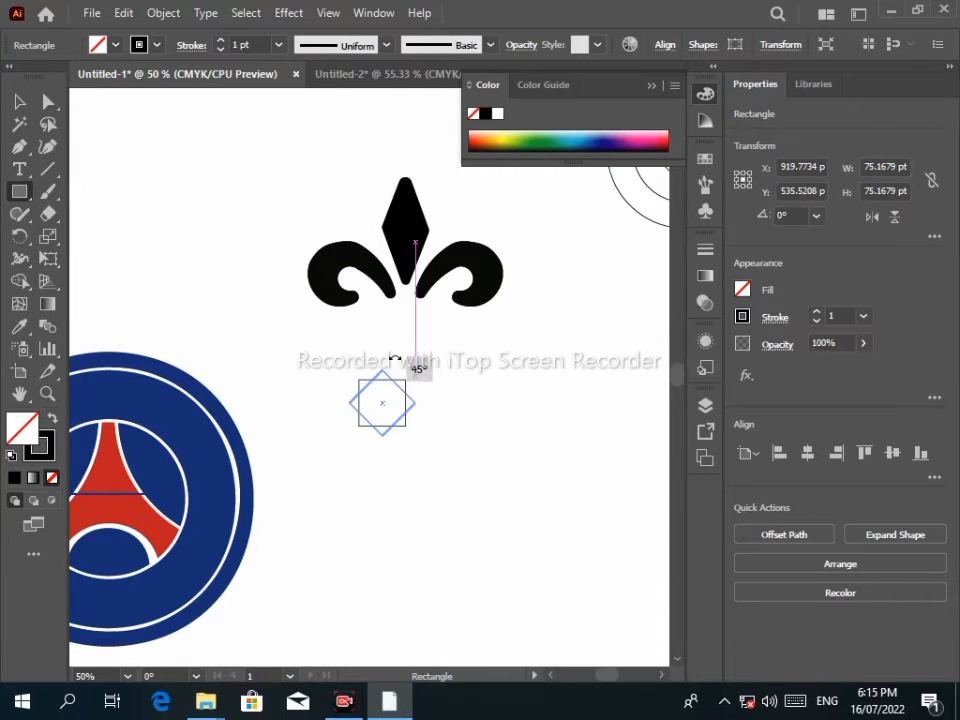
drag(385, 408, 409, 342)
key(v)
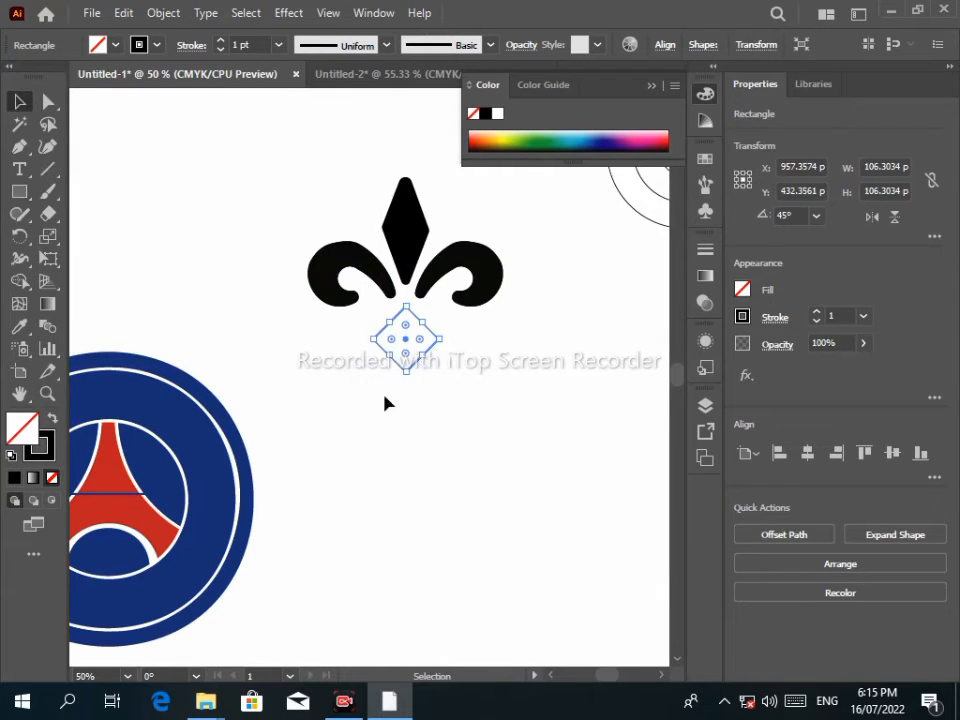
click(388, 401)
click(420, 331)
click(436, 369)
click(425, 331)
Fill the small diamond solid black and nudge it up and to the right.
key(shift+x)
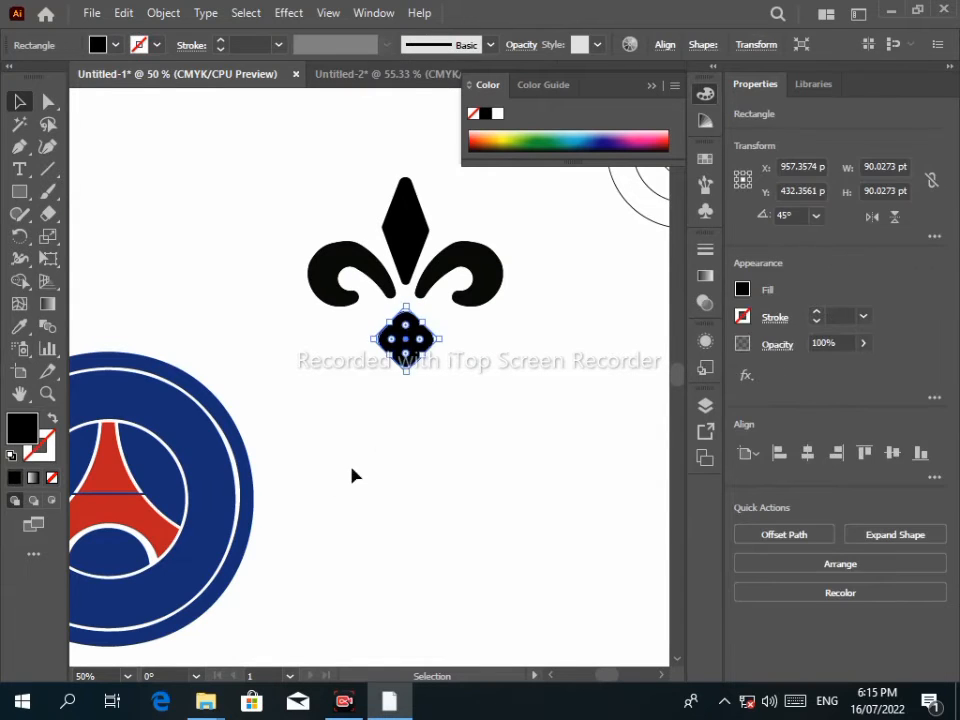
key(Up)
key(Up)
key(Up)
key(Up)
key(Up)
key(Up)
key(Up)
key(Up)
key(Up)
key(Up)
key(Up)
key(Up)
key(Up)
key(Up)
key(Up)
key(Up)
key(Up)
key(Up)
key(Up)
key(Up)
key(Right)
click(439, 421)
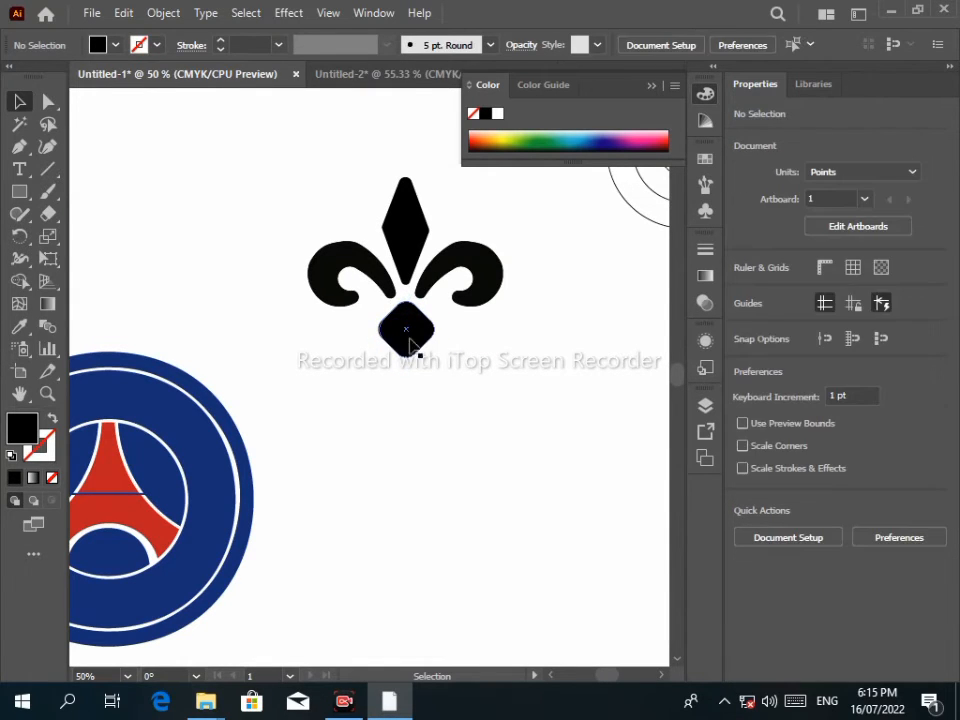
click(411, 340)
Move the black diamond lower, try rounding its top corner, then delete the shape.
click(48, 102)
click(364, 313)
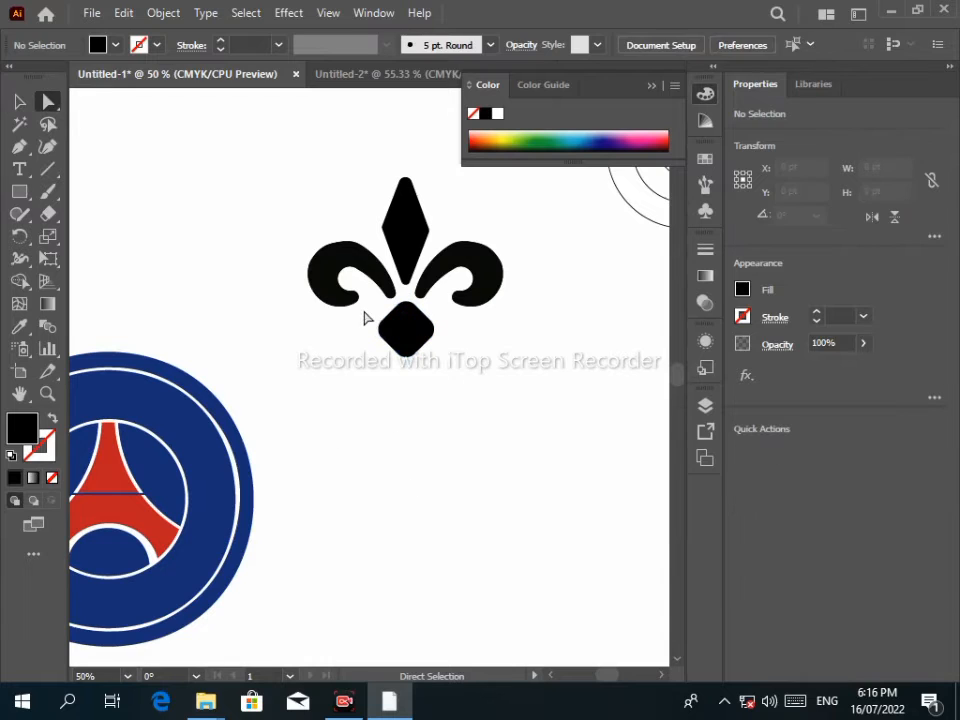
drag(366, 316, 422, 385)
drag(409, 338, 426, 429)
click(498, 451)
click(421, 411)
click(427, 455)
key(Delete)
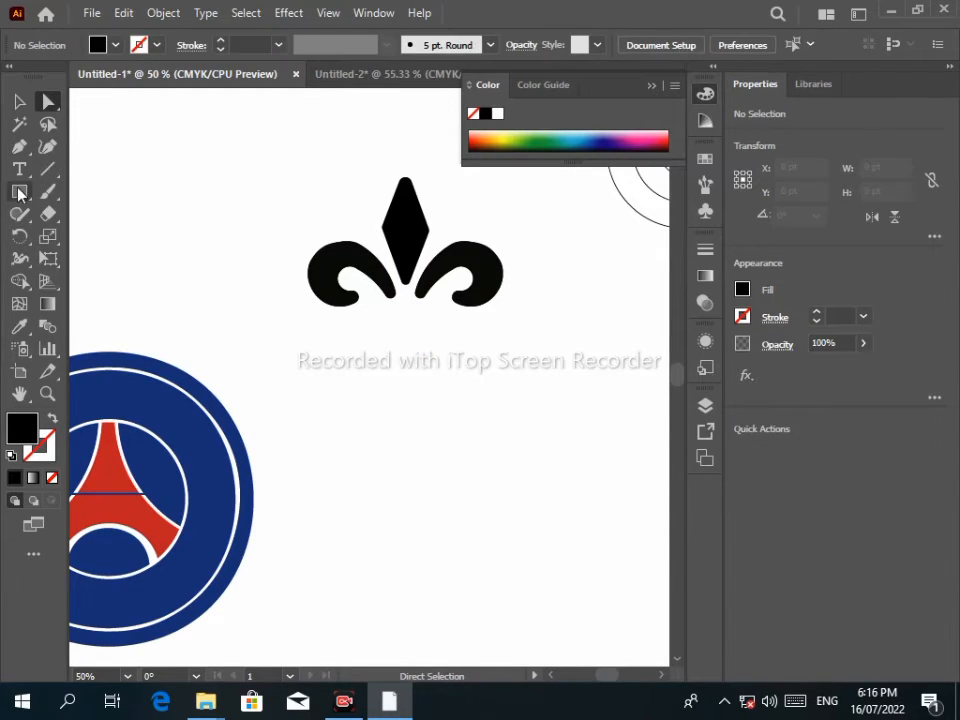
Draw a new black square and round its top and bottom corners.
drag(362, 422, 416, 441)
click(19, 101)
key(a)
click(364, 394)
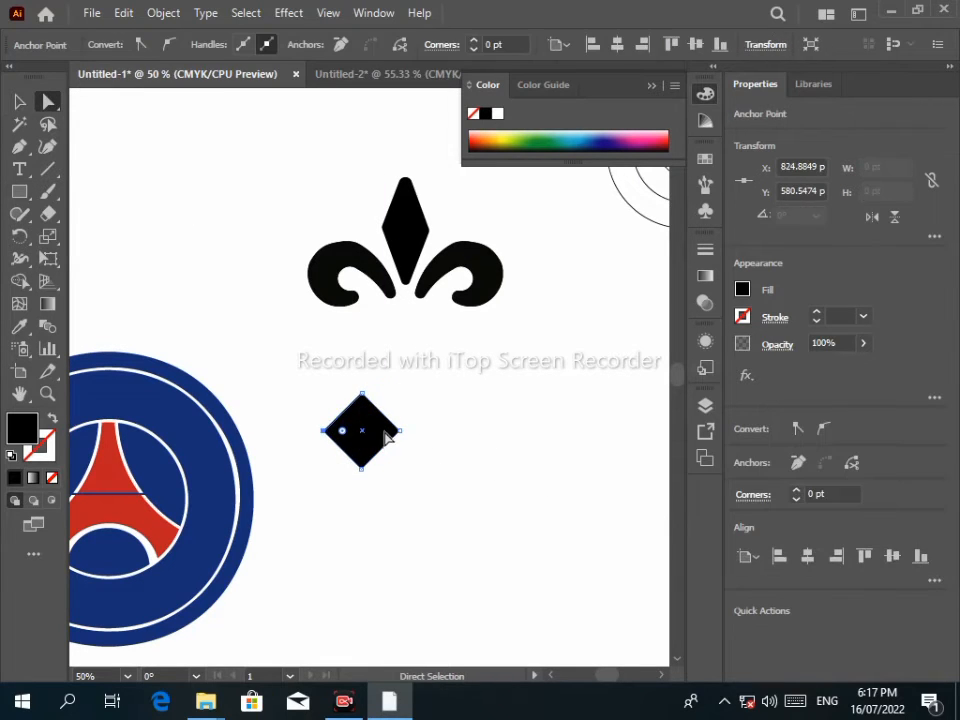
drag(361, 410, 363, 447)
click(408, 426)
click(362, 394)
shift+click(361, 468)
click(407, 476)
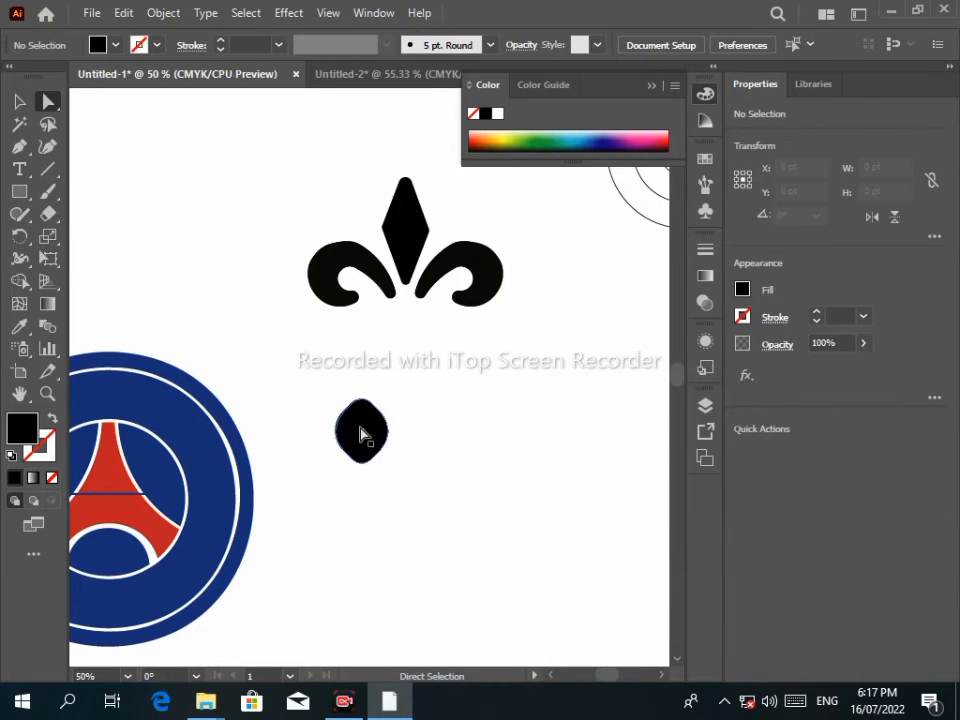
click(364, 435)
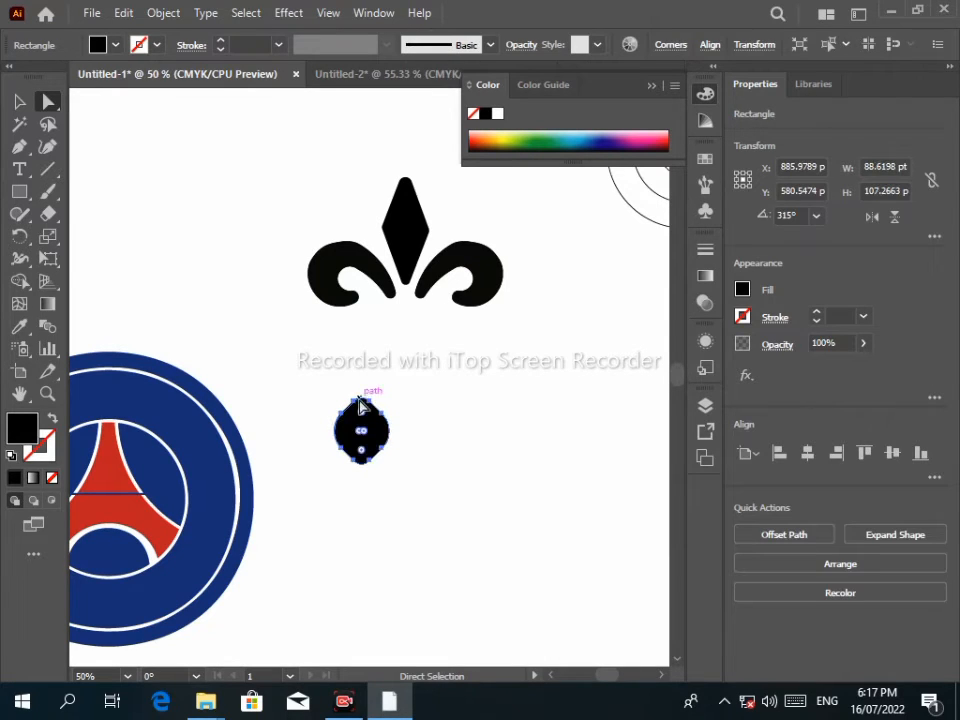
click(313, 381)
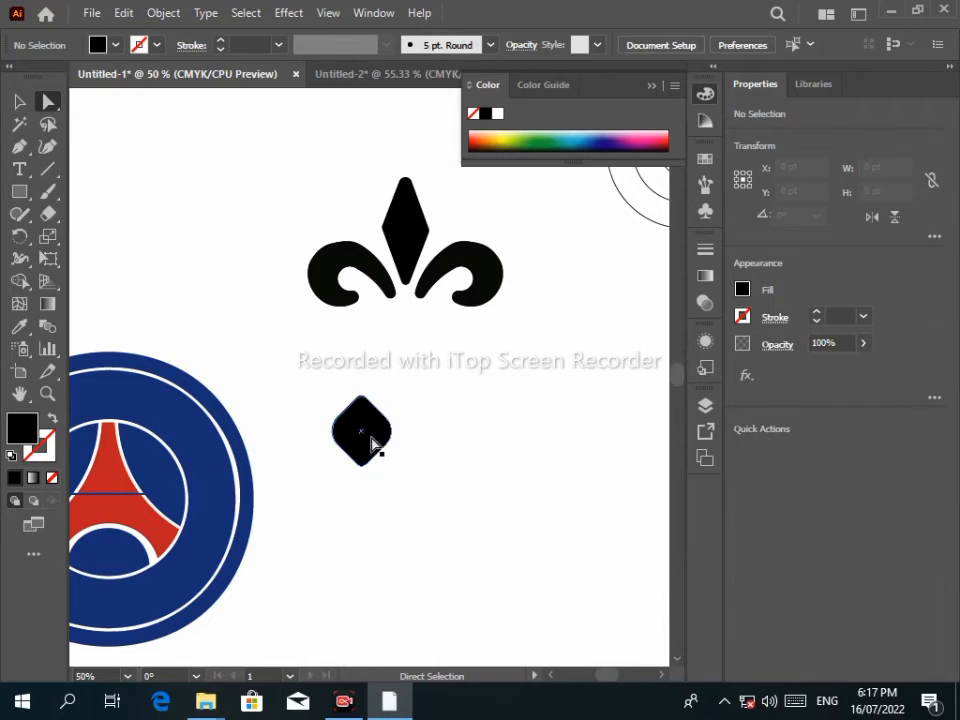
Shrink the rounded diamond and drop it under the fleur-de-lis.
key(v)
click(385, 433)
drag(396, 432, 405, 332)
click(337, 415)
click(399, 253)
Scale the bottom diamond down to about 46 by 64 pt.
click(428, 380)
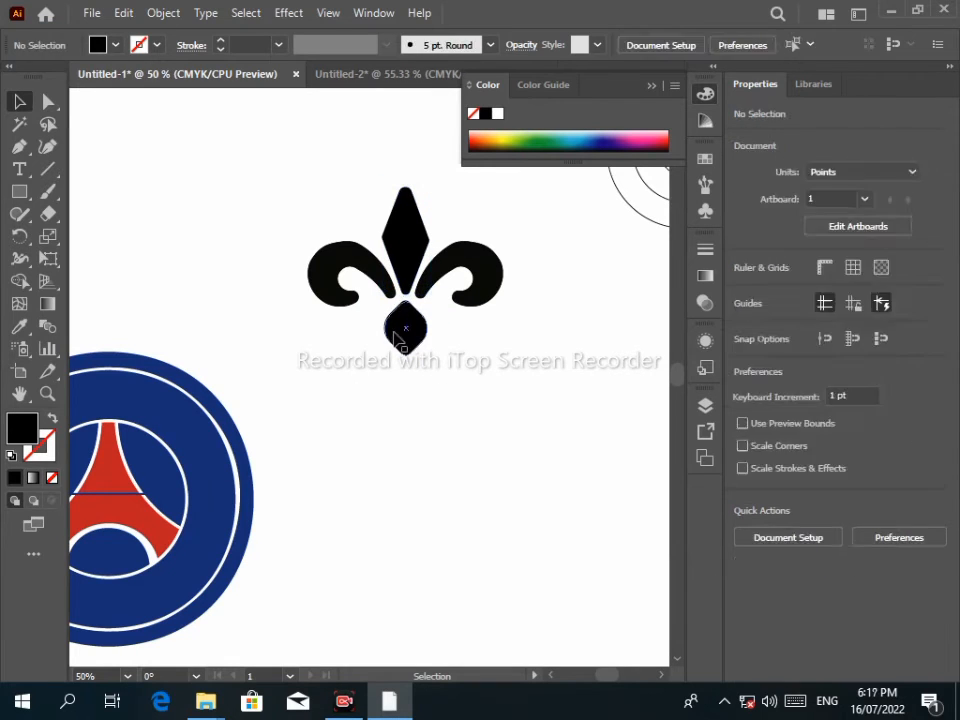
click(398, 326)
drag(440, 334, 420, 326)
click(437, 406)
click(405, 257)
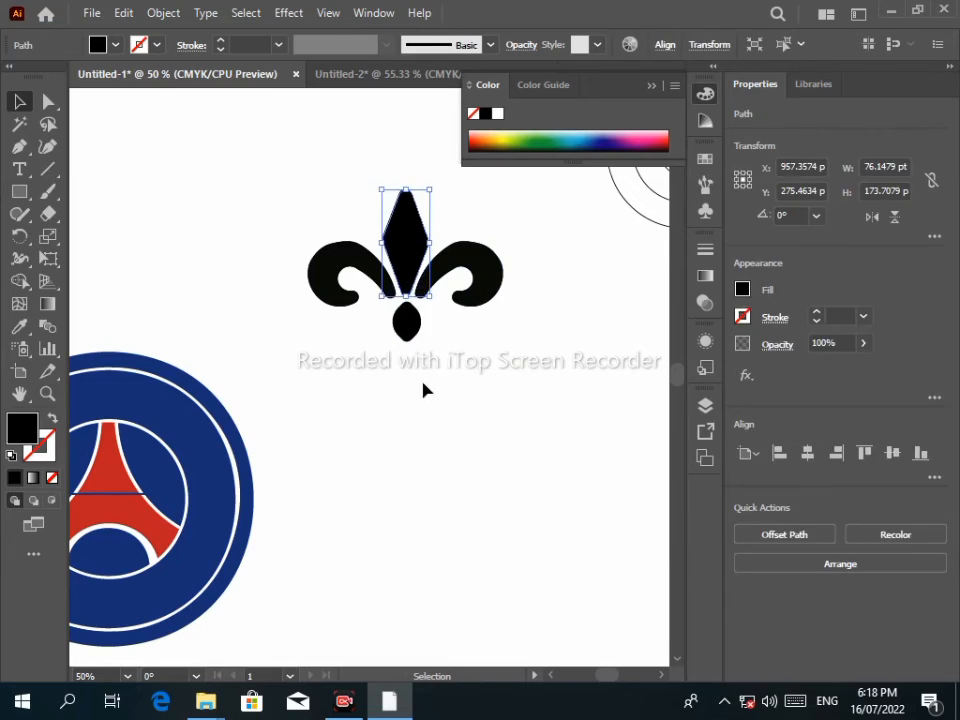
Select all four fleur-de-lis shapes and group them.
click(423, 382)
click(406, 323)
click(430, 398)
drag(275, 159, 534, 357)
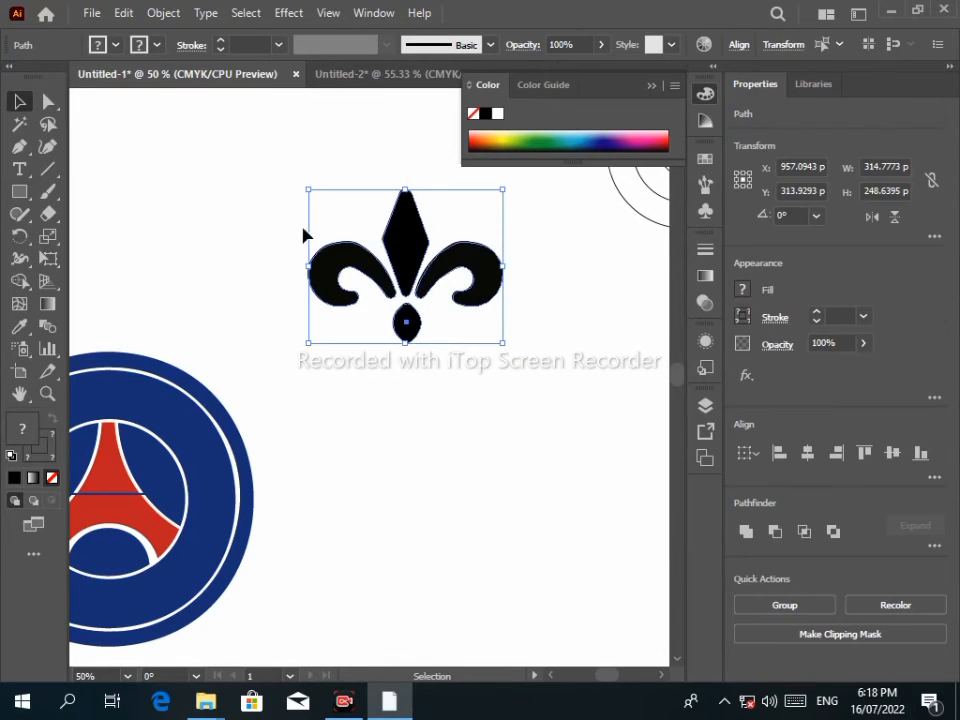
right_click(411, 227)
click(452, 324)
click(356, 436)
scroll(346, 416, down, 1)
Move the grouped fleur-de-lis toward the emblem and give it the gold swatch colour.
click(546, 306)
drag(428, 346, 405, 290)
click(19, 327)
click(244, 260)
click(20, 102)
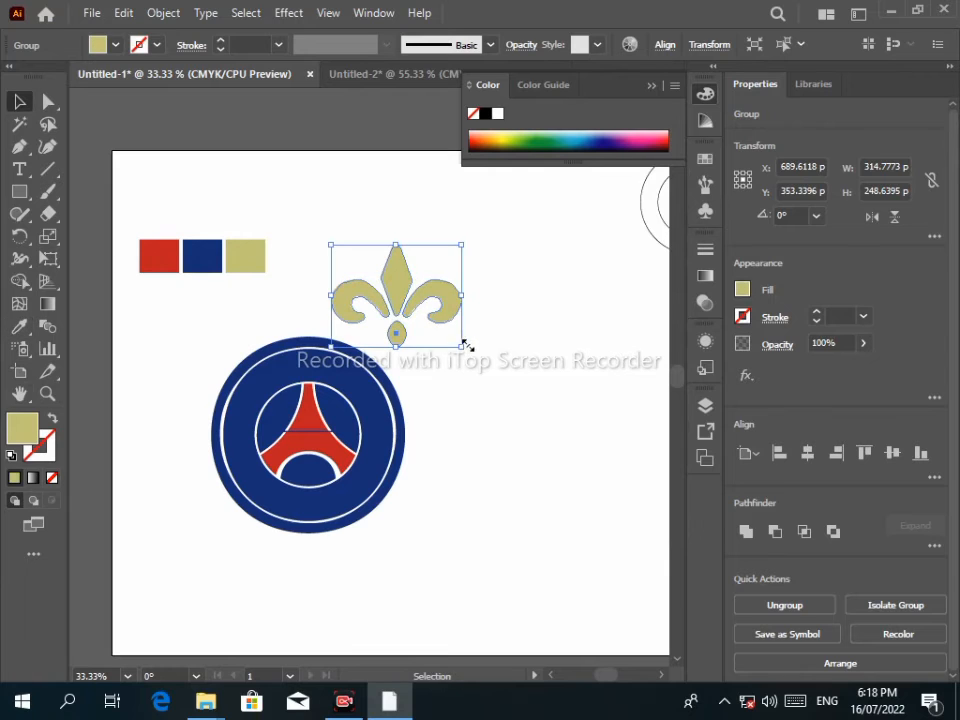
Shrink the fleur-de-lis to about 78 by 61 pt and place it in the navy lower arch.
drag(465, 346, 417, 311)
drag(404, 294, 316, 473)
click(315, 475)
scroll(315, 476, up, 6)
click(318, 480)
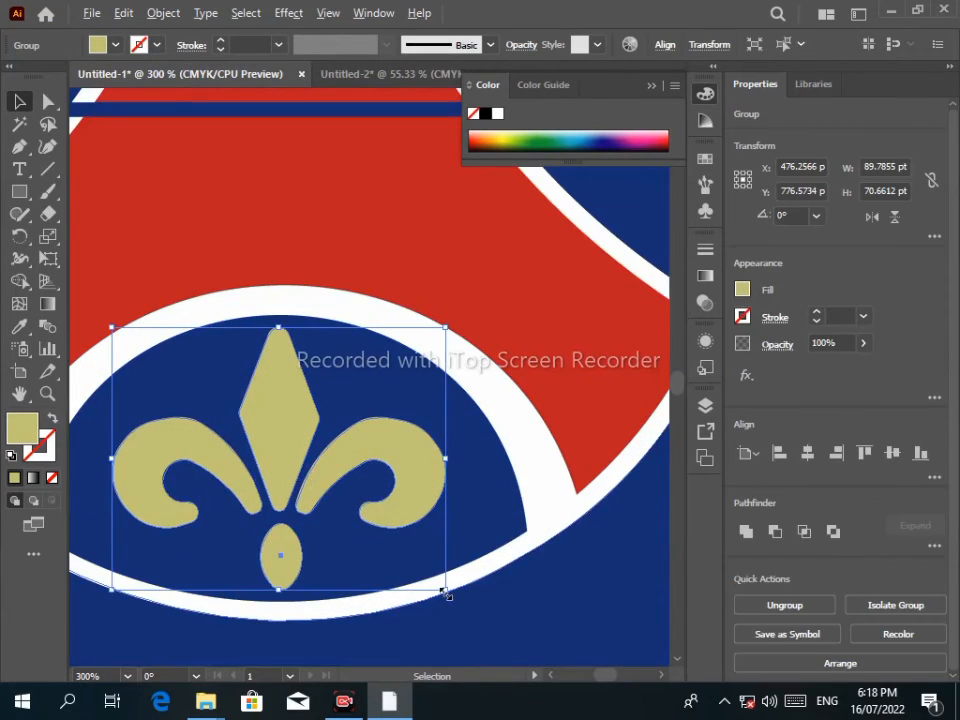
drag(447, 594, 421, 572)
key(Down)
scroll(493, 415, down, 3)
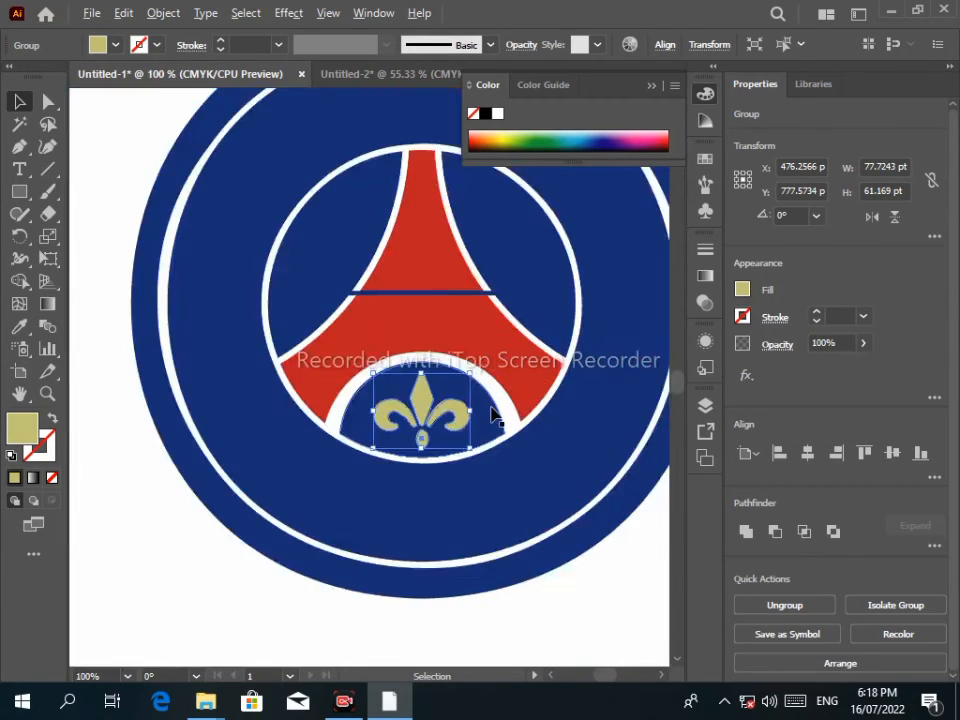
scroll(493, 415, down, 2)
click(585, 257)
scroll(499, 456, down, 1)
scroll(590, 372, up, 2)
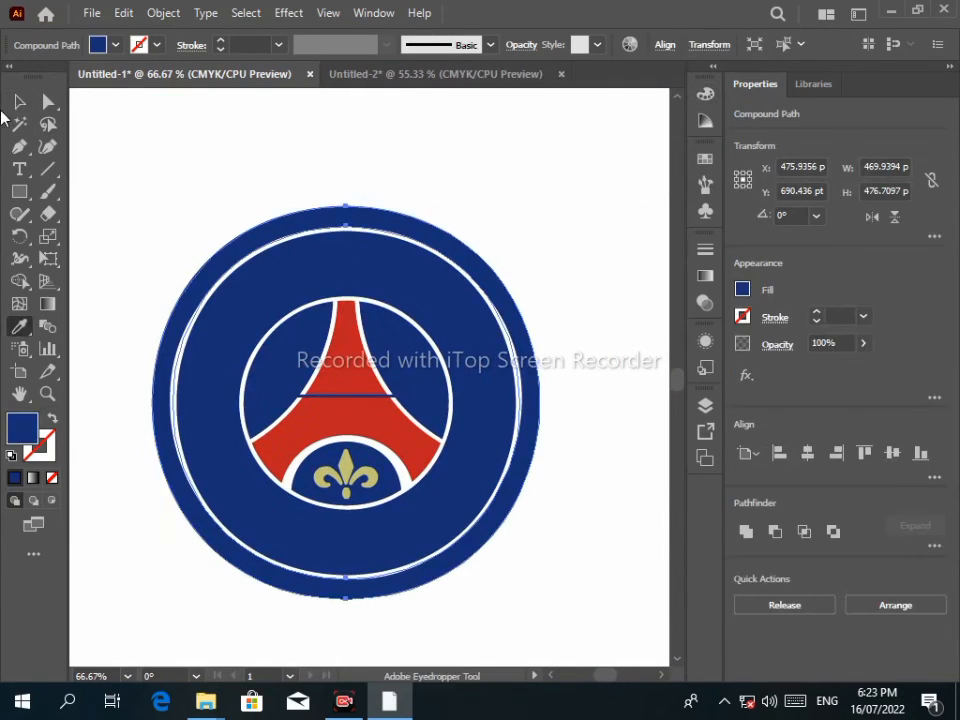
Move the plain circle outline beside the emblem and centre it in view.
click(557, 249)
scroll(411, 268, down, 2)
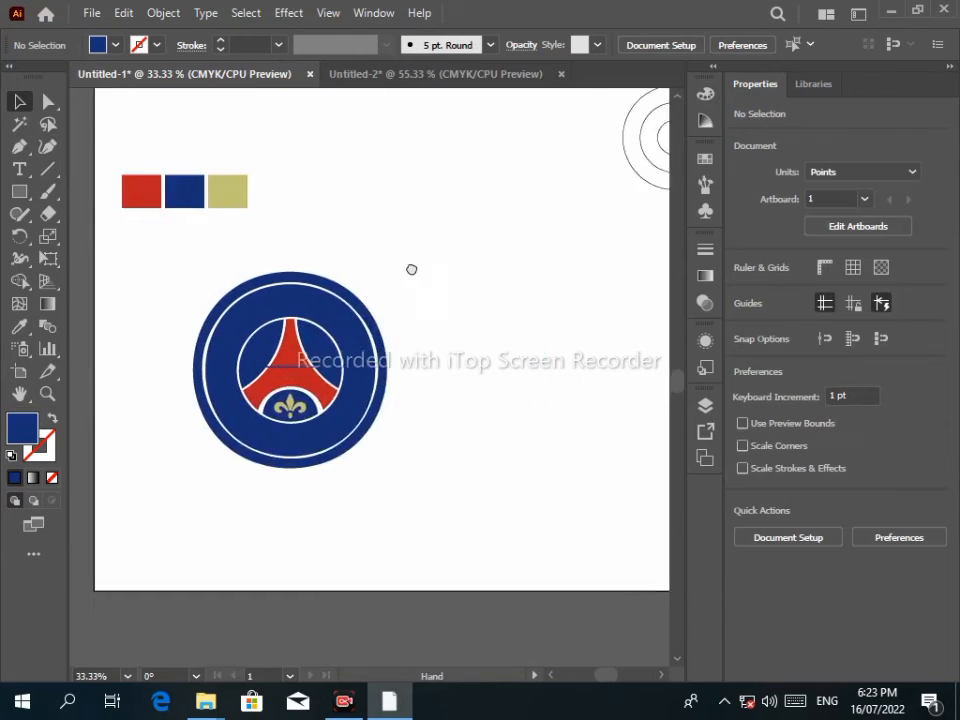
scroll(590, 181, up, 1)
drag(654, 113, 434, 395)
drag(542, 114, 586, 169)
drag(571, 392, 441, 400)
Type PARIS along the top of the circle with the Type on a Path tool.
scroll(529, 328, up, 2)
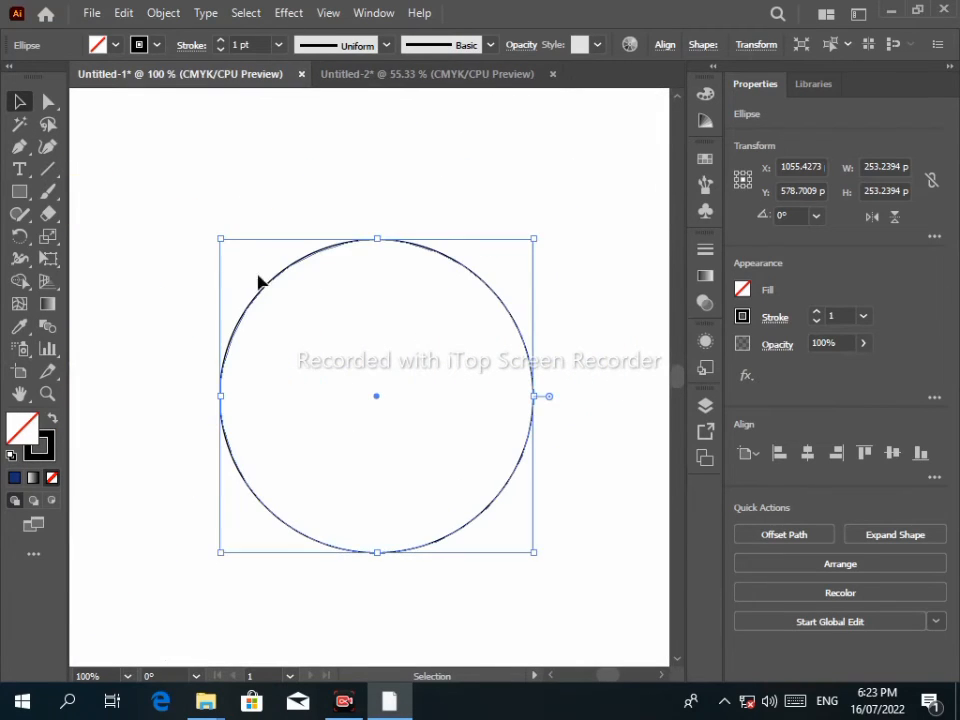
right_click(21, 171)
click(125, 214)
click(294, 253)
key(Return)
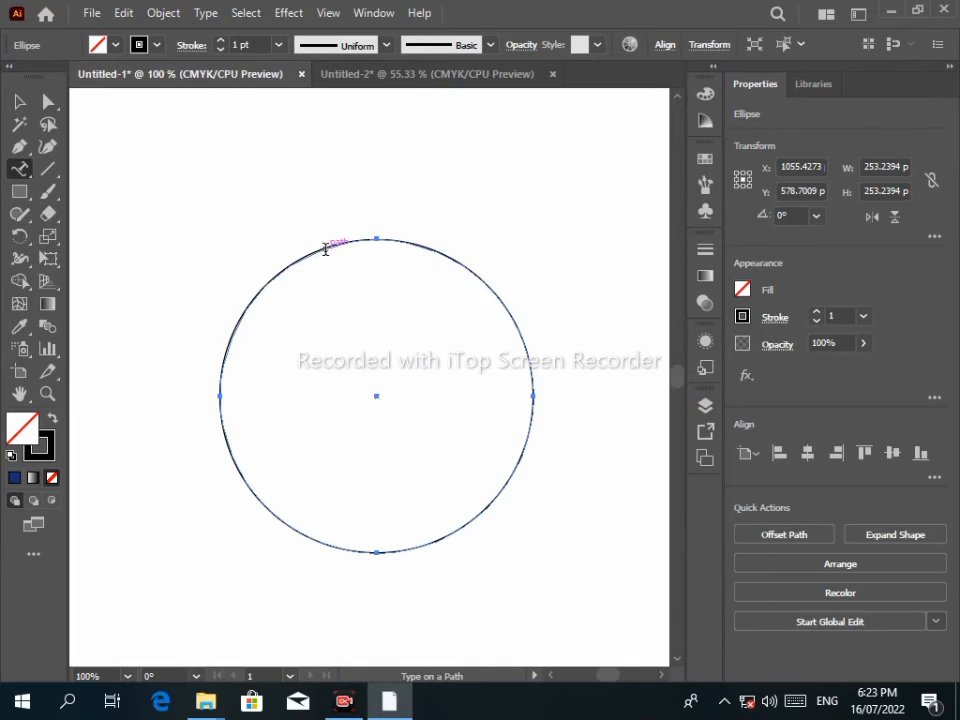
click(328, 247)
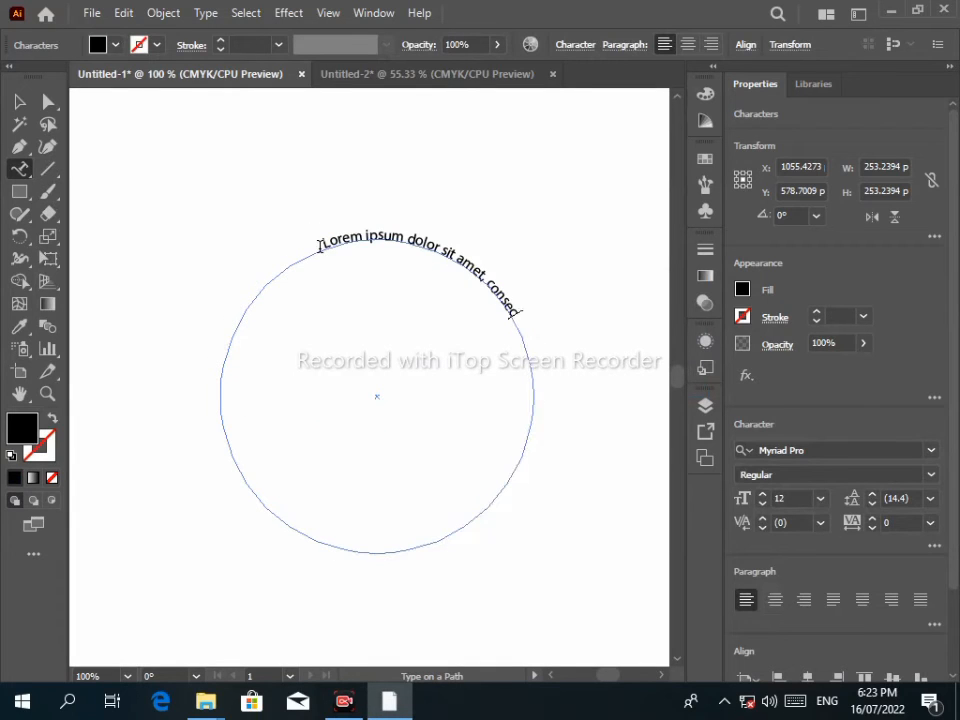
text(PARIS)
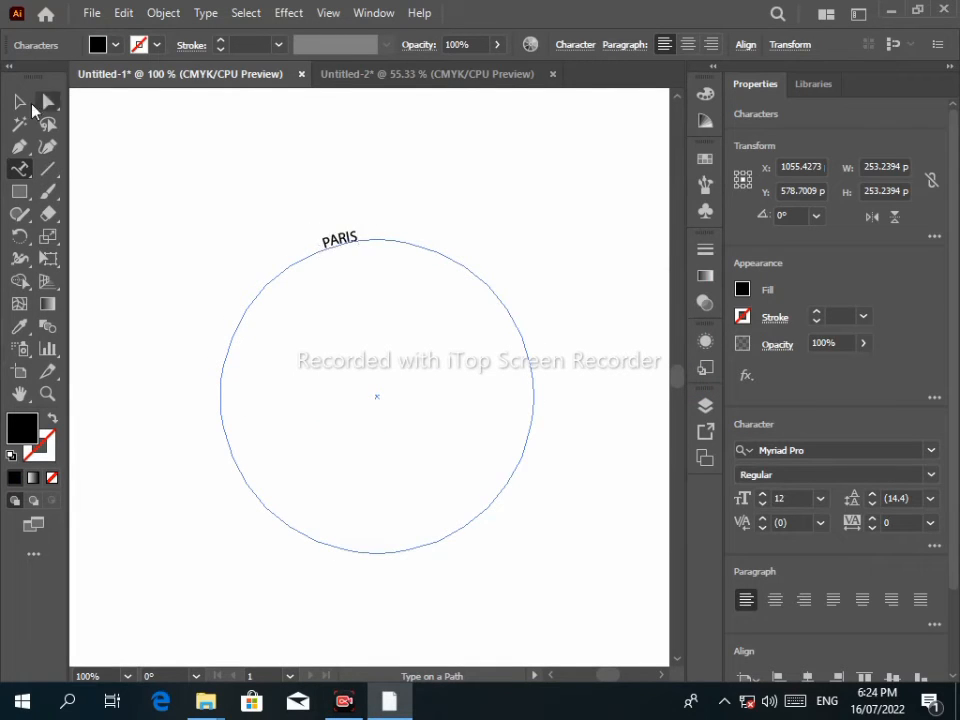
key(Escape)
Set the PARIS font size to 42 pt.
click(575, 44)
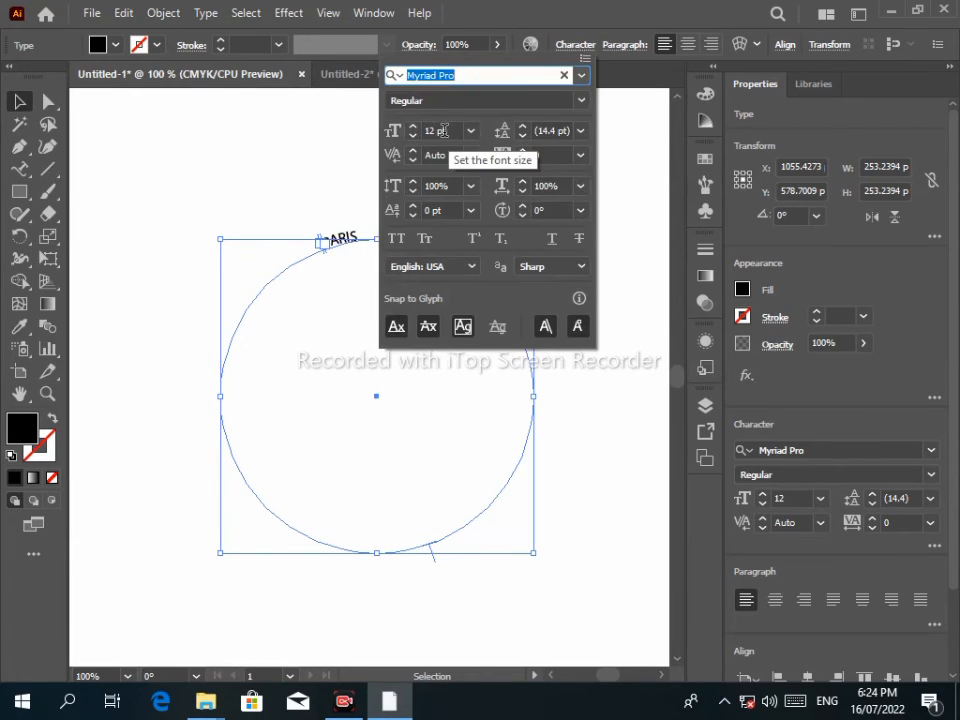
click(440, 131)
text(25)
key(Return)
text(42)
key(Return)
click(325, 255)
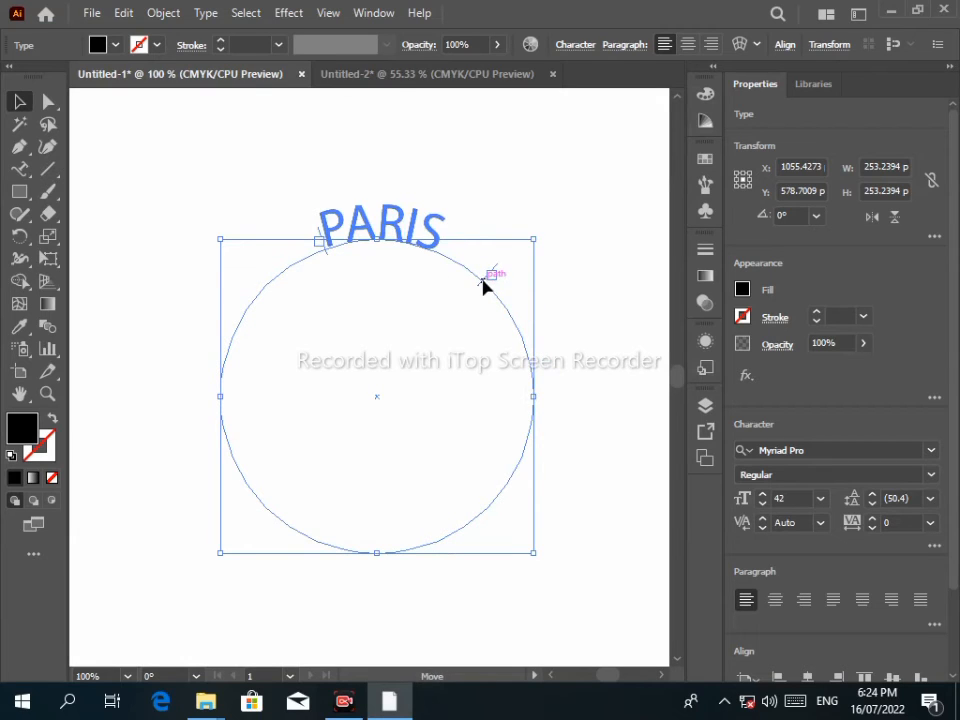
Move the PARIS circle up-left and set the font to Geometr212 BkCn BT at 49 pt.
drag(383, 317, 208, 296)
click(575, 44)
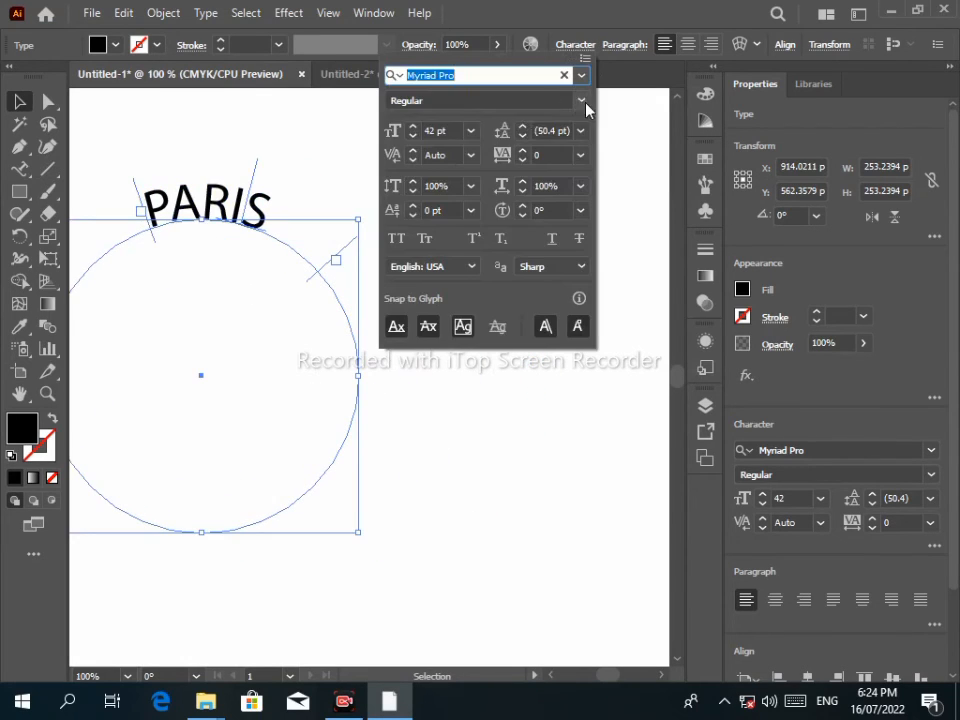
click(581, 75)
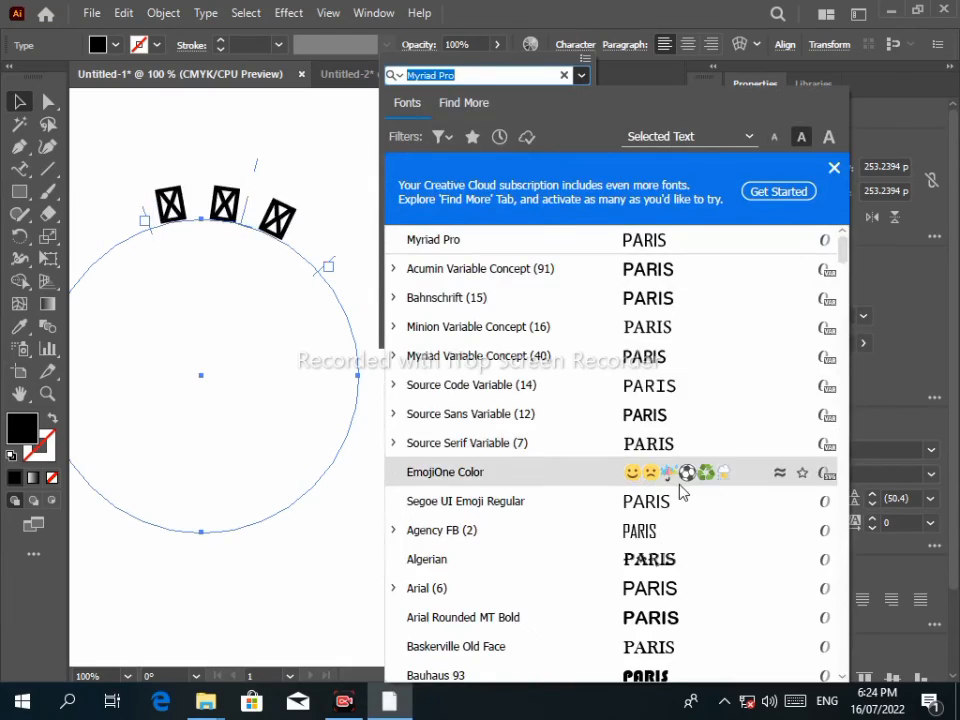
scroll(650, 330, down, 3)
scroll(675, 345, down, 15)
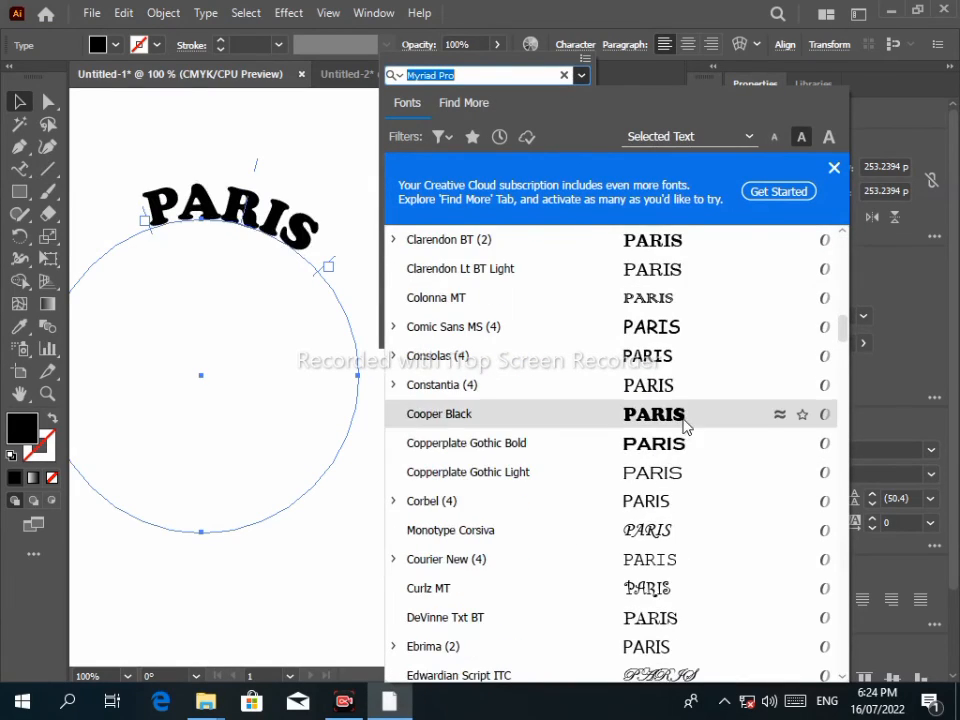
scroll(683, 447, down, 15)
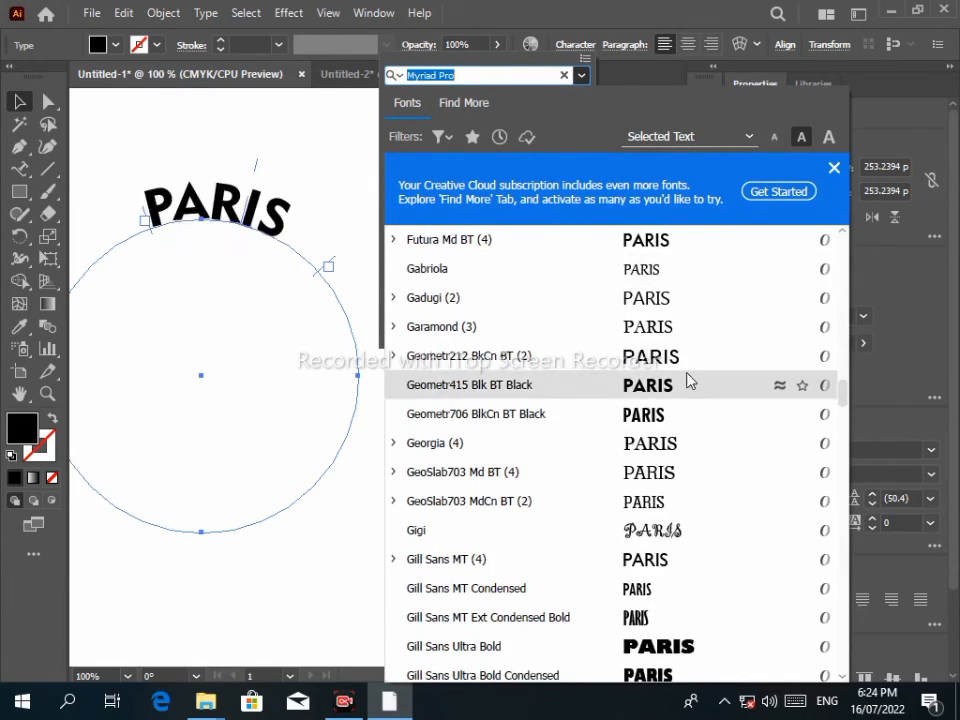
click(688, 356)
click(437, 131)
scroll(441, 140, up, 7)
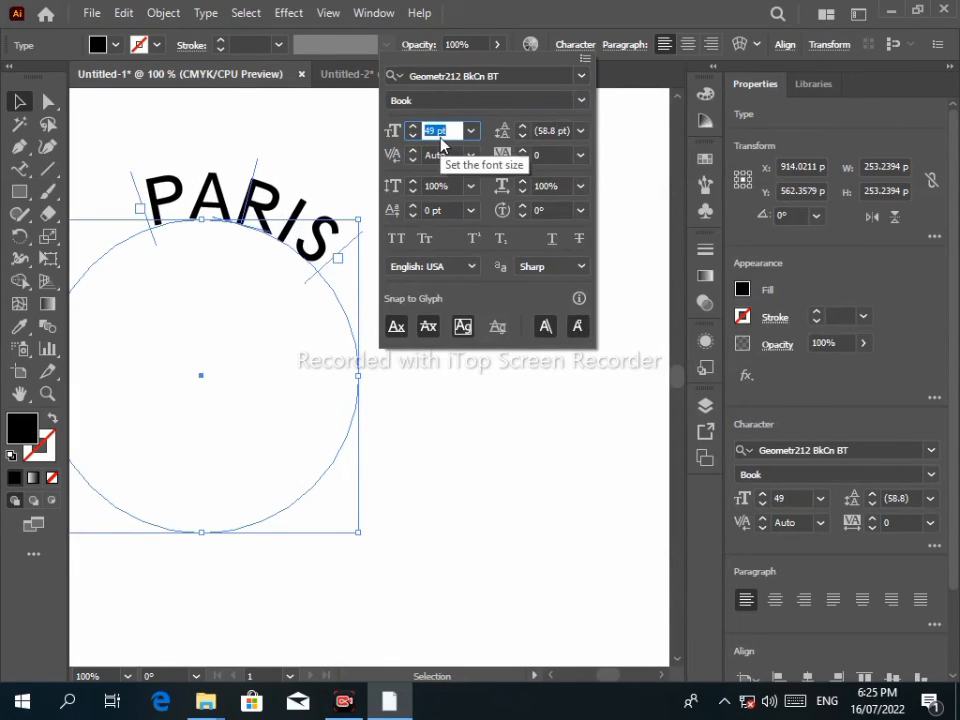
click(330, 264)
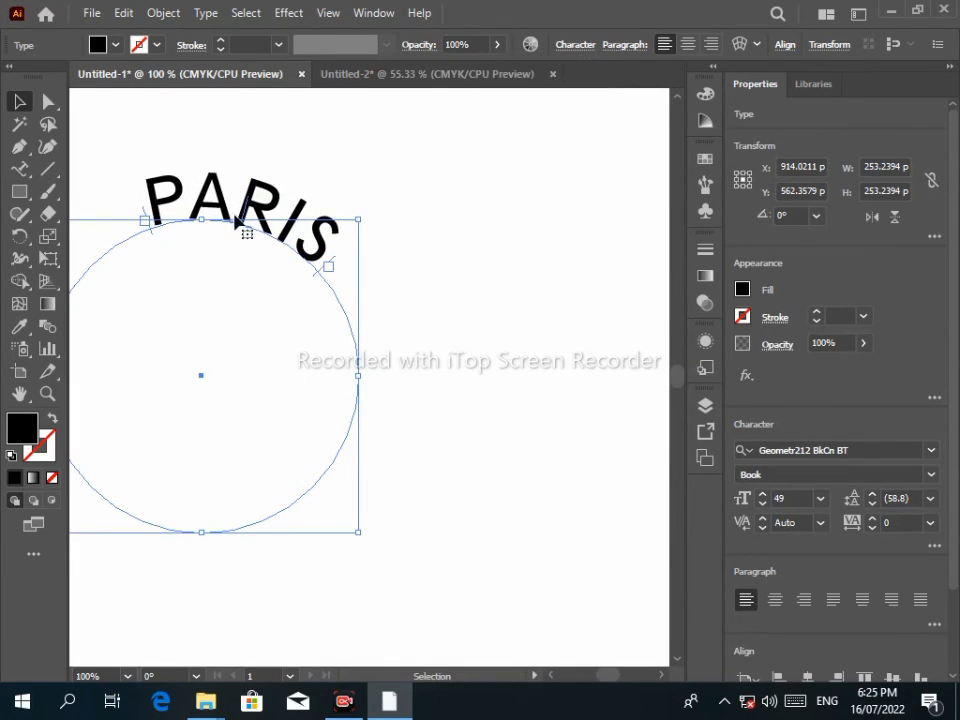
Centre PARIS at the circle's top and move the circle onto the emblem's top.
scroll(244, 208, up, 5)
drag(258, 206, 92, 182)
drag(261, 186, 536, 283)
drag(366, 301, 278, 300)
scroll(279, 321, down, 9)
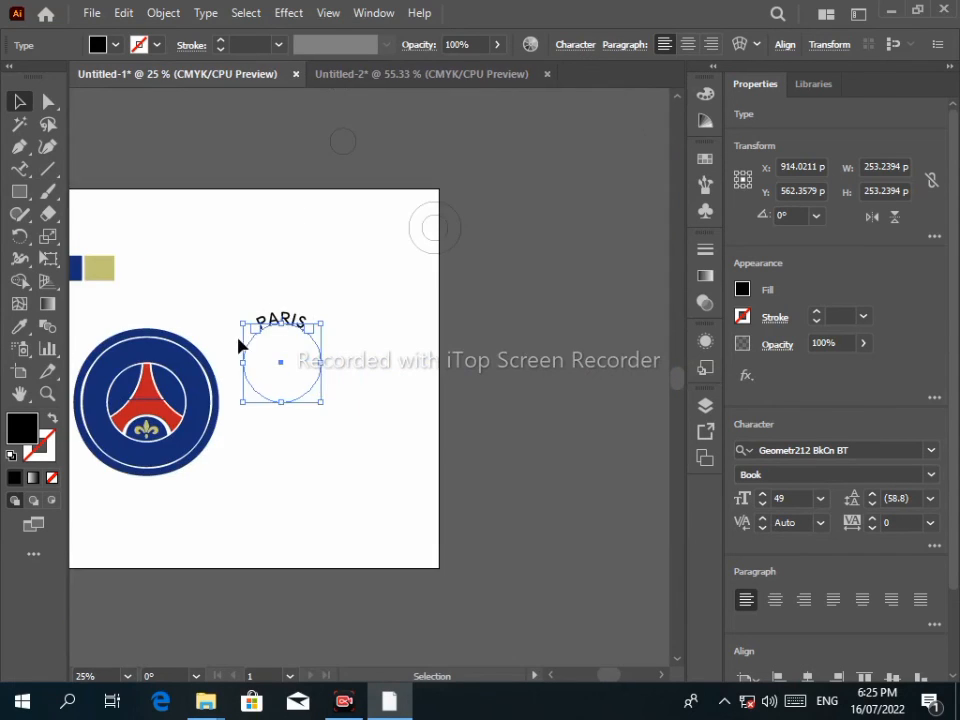
scroll(174, 397, up, 2)
drag(174, 397, 333, 358)
scroll(335, 366, up, 1)
drag(626, 268, 260, 375)
Fill PARIS white and set tracking 4, vertical scale 108% and baseline shift 24 pt.
double_click(22, 429)
drag(252, 248, 232, 223)
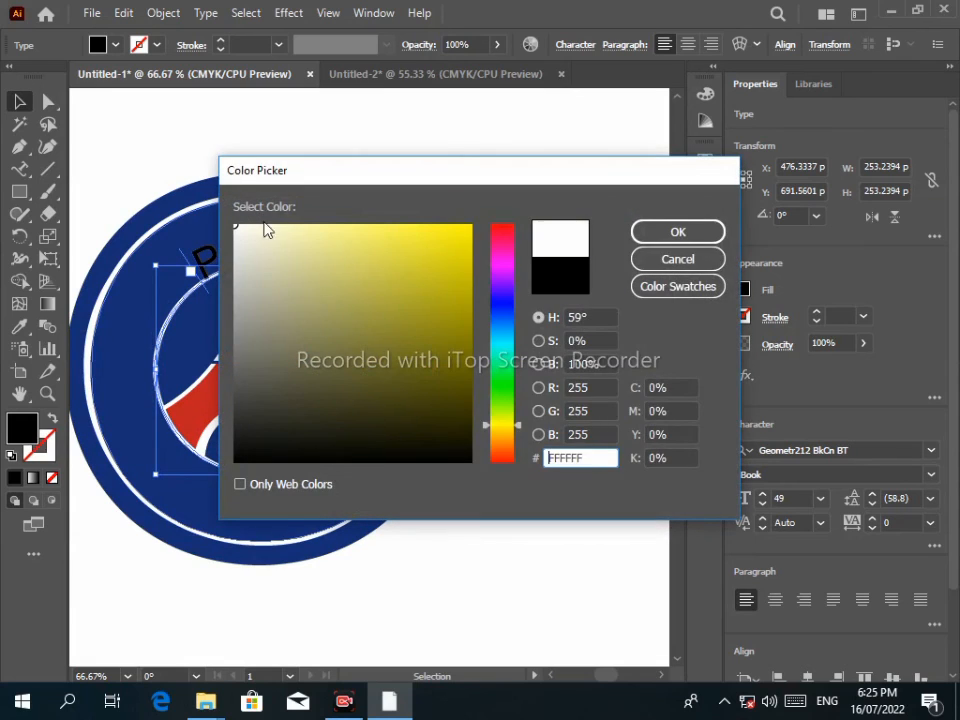
click(677, 231)
click(575, 44)
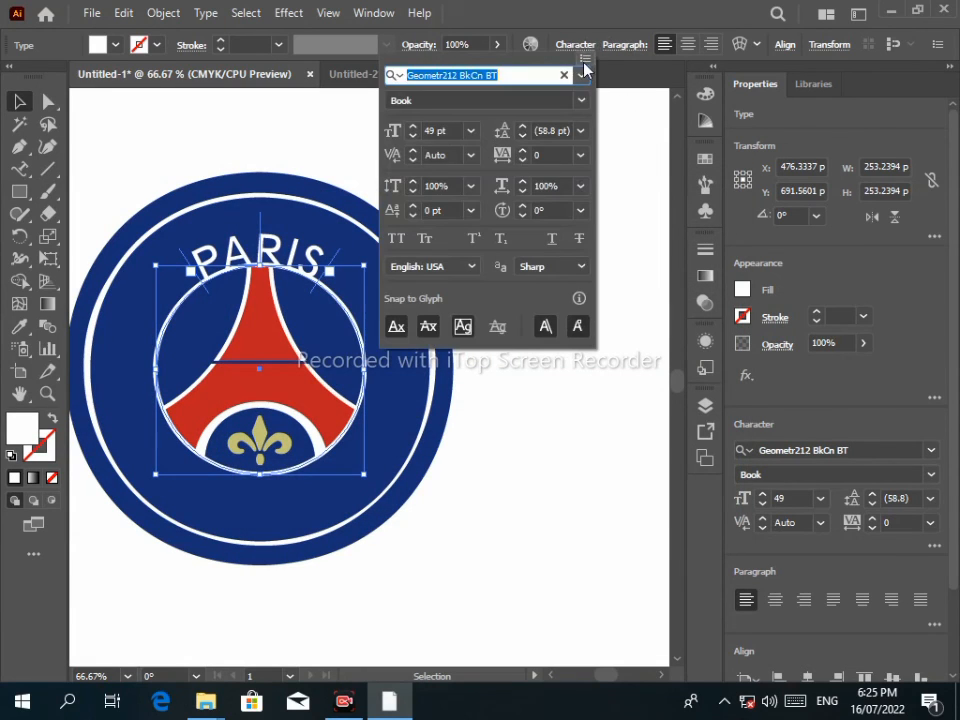
click(521, 150)
click(413, 181)
click(413, 181)
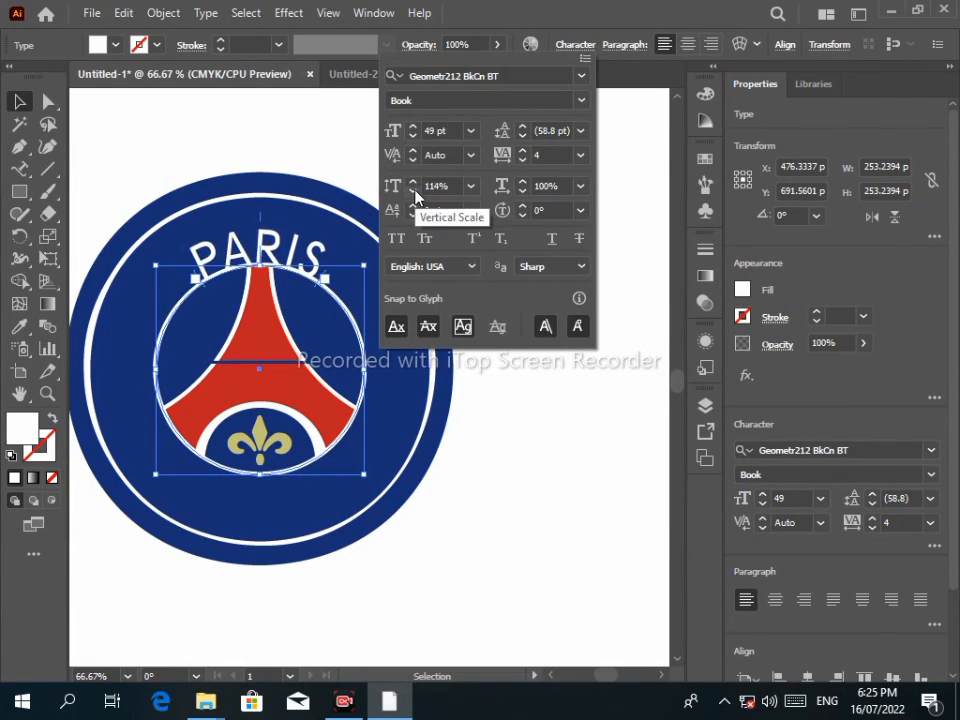
click(413, 190)
click(413, 206)
click(413, 208)
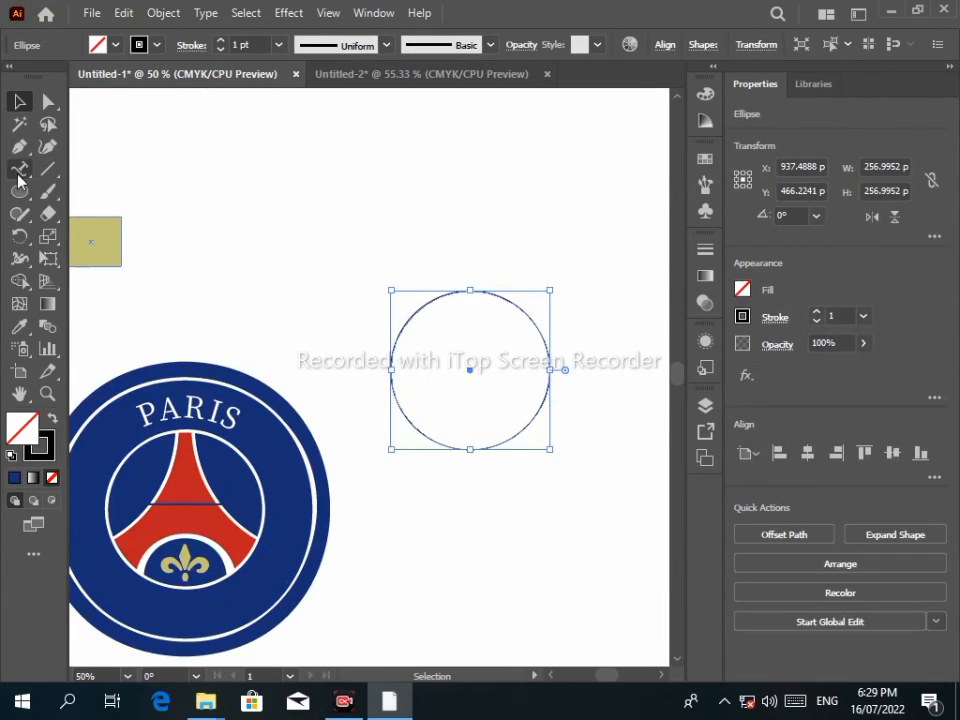
Start the SAINT-GERMAN lettering along a new circle path, replacing the placeholder text.
click(19, 168)
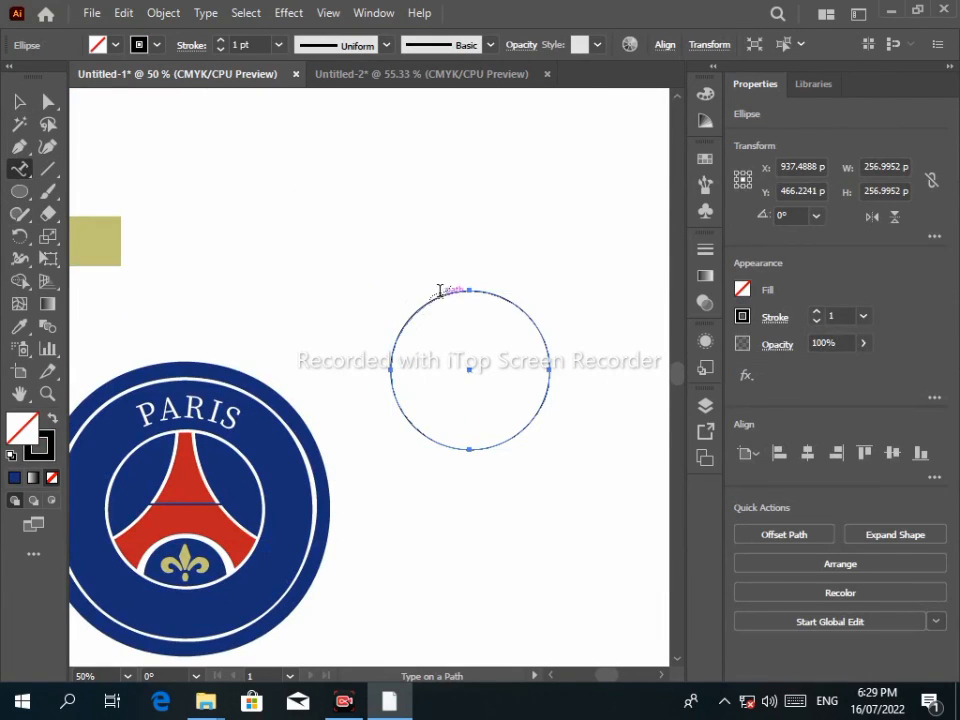
click(441, 287)
click(628, 379)
click(476, 291)
key(BackSpace)
text(S)
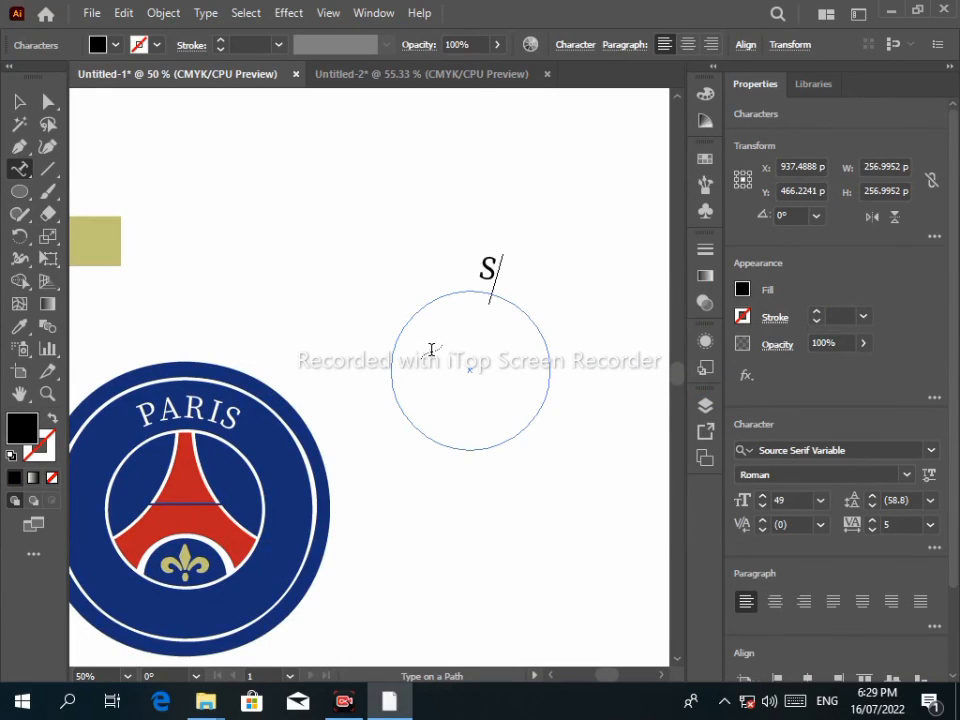
text(AINT-GERMAN)
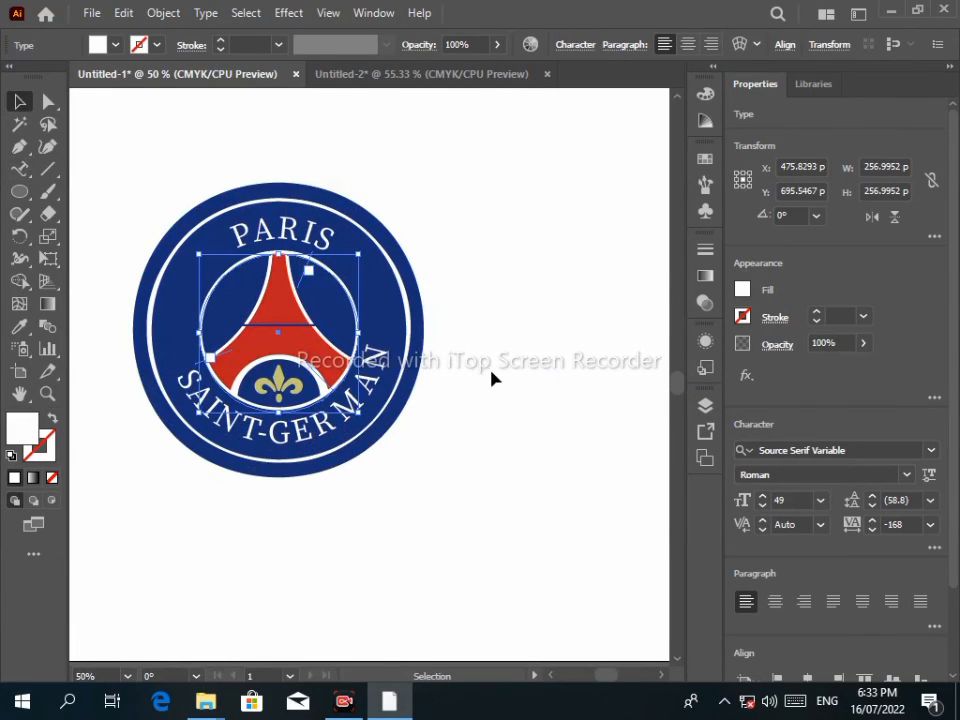
click(84, 222)
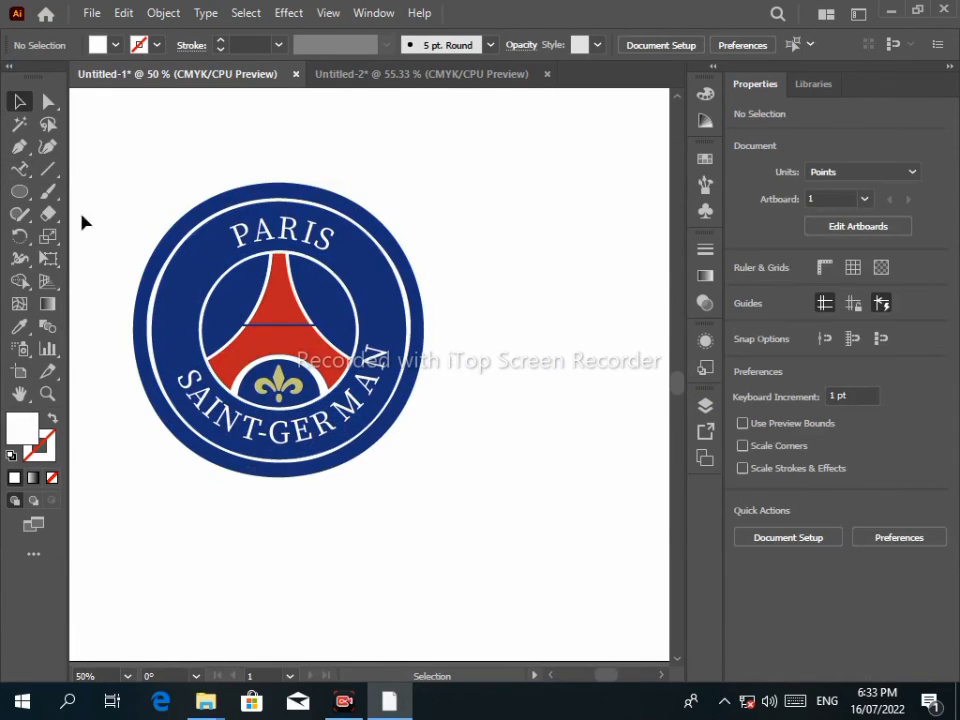
Draw a small star beside the crest, fill it with the gold swatch, and grab it to copy.
drag(19, 191, 101, 281)
drag(525, 268, 544, 288)
key(space)
drag(154, 163, 223, 283)
click(19, 326)
click(253, 182)
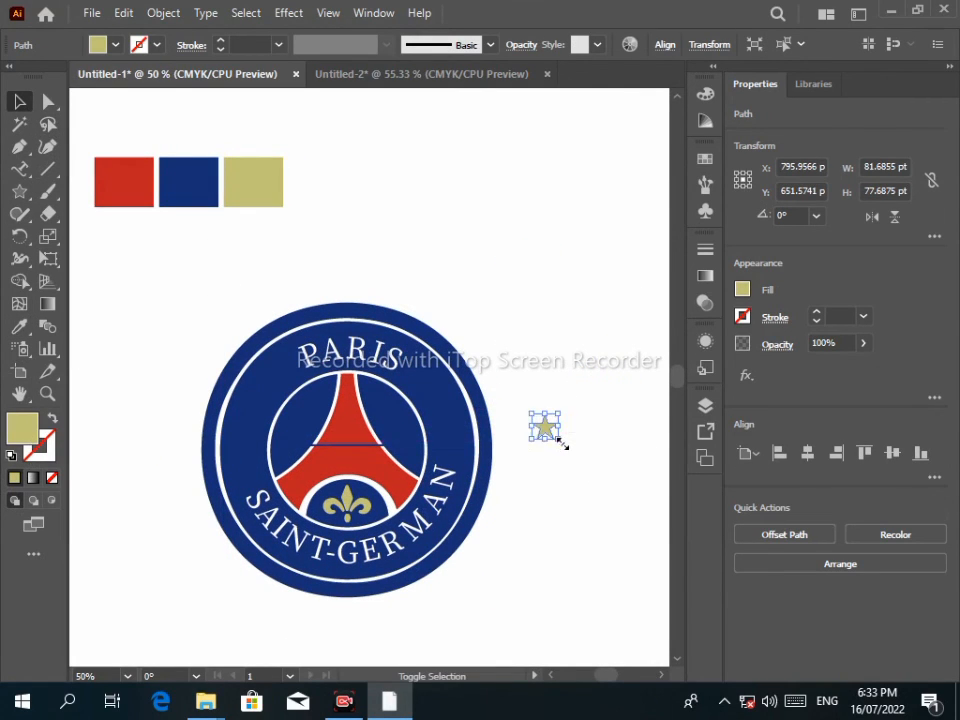
click(519, 469)
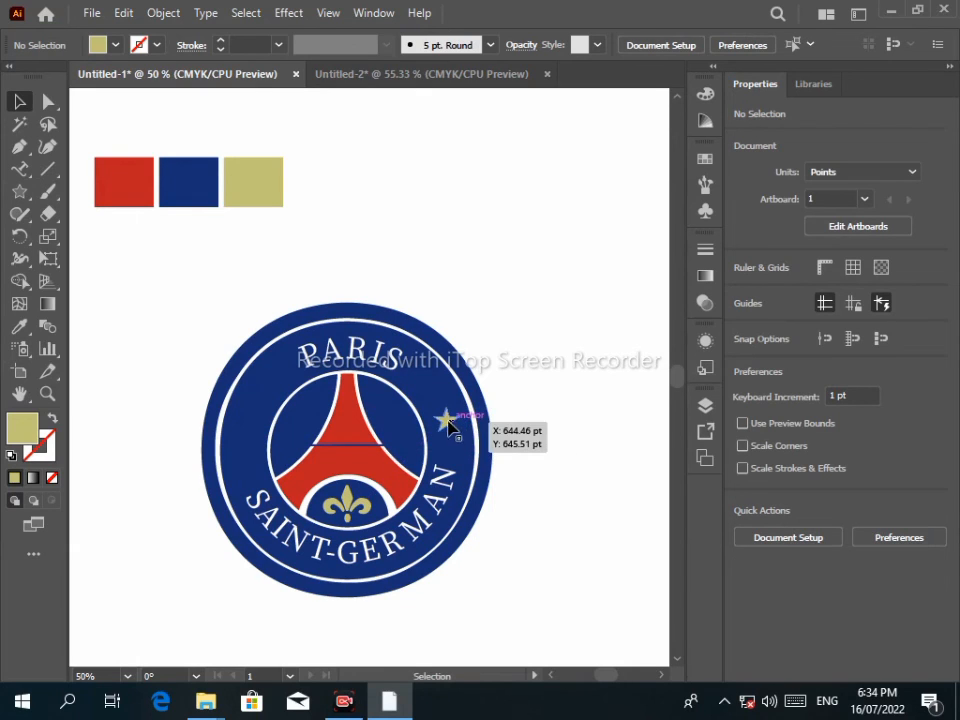